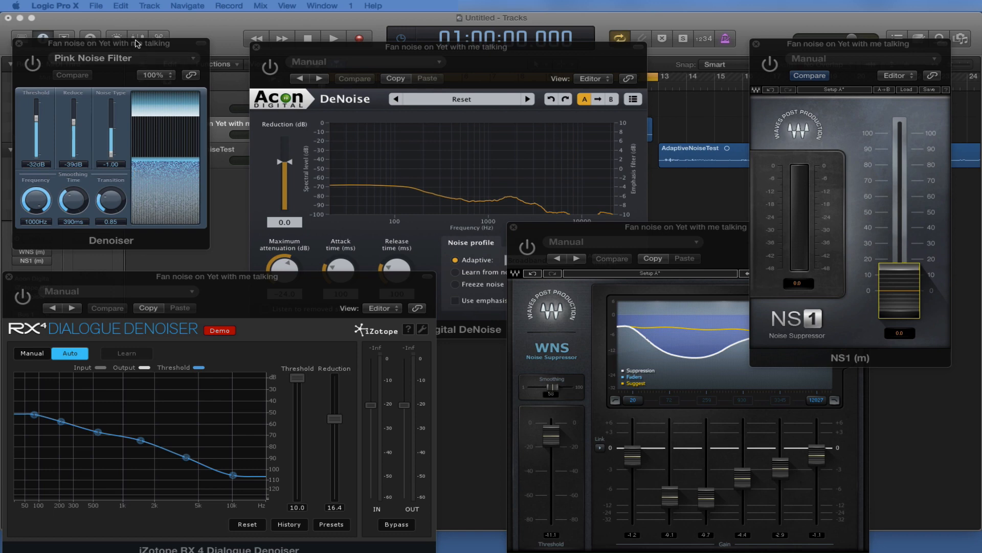
Enable the NS1 plug-in on the fan noise track and move the Denoiser window clear of the channel strip inserts
key("v")
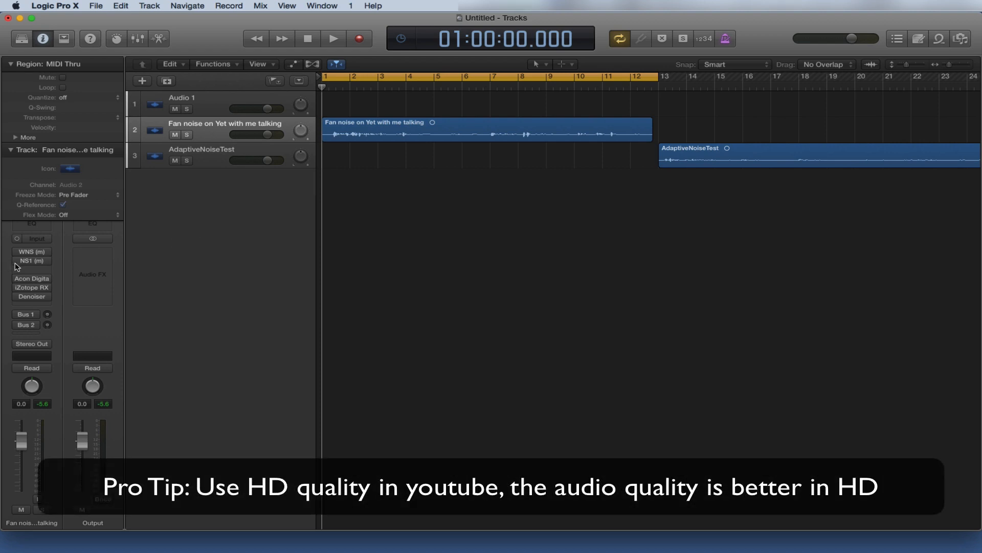
mouse_move(20, 261)
left_click(19, 262)
key("v")
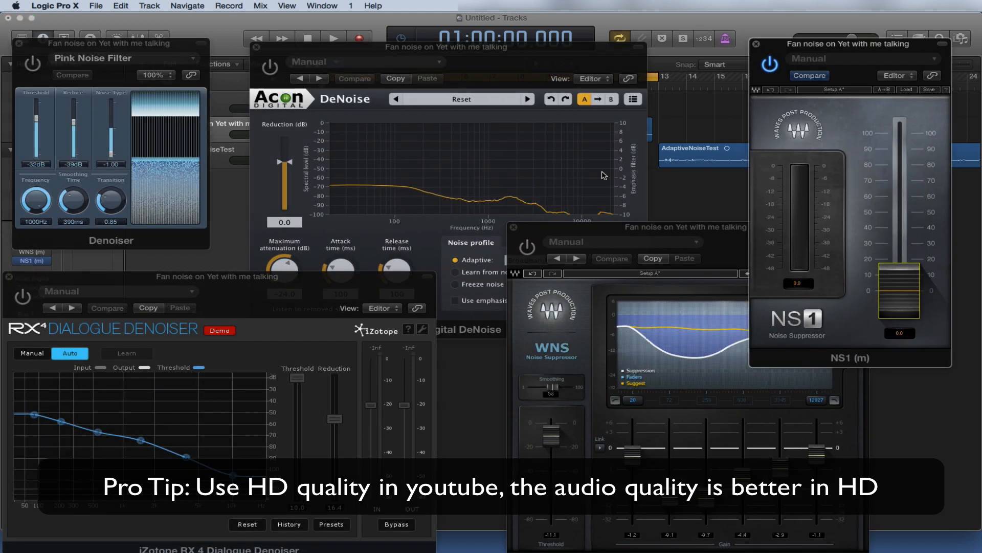
left_click_drag(124, 47, 174, 56)
Toggle NS1 off and on from its channel strip insert, leave it bypassed, and hide all plug-in windows
key("v")
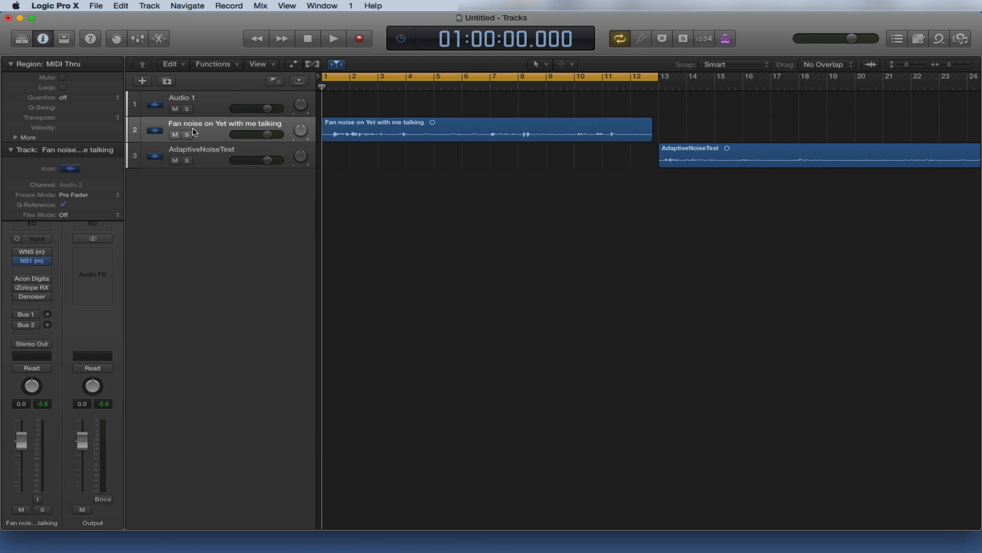
mouse_move(28, 264)
left_click(35, 264)
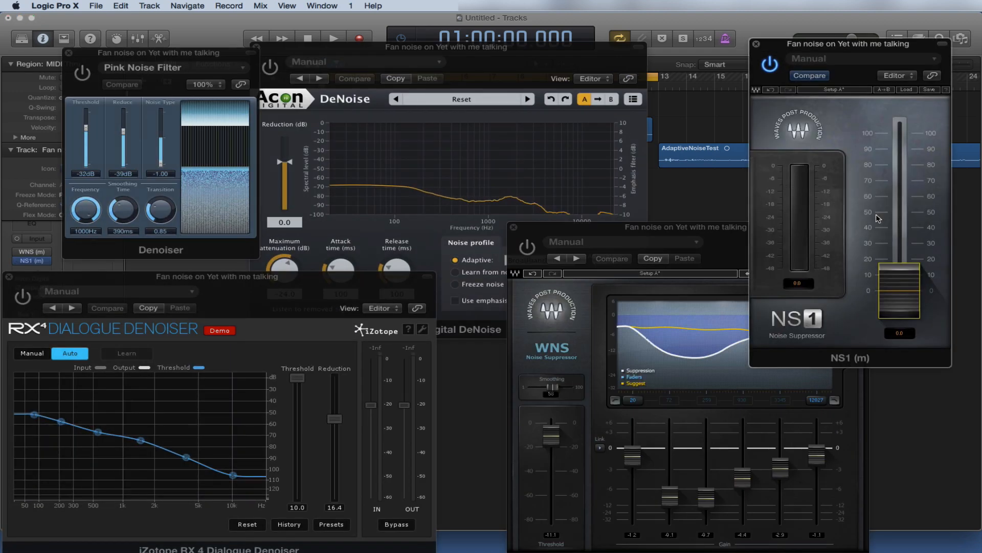
left_click(19, 262)
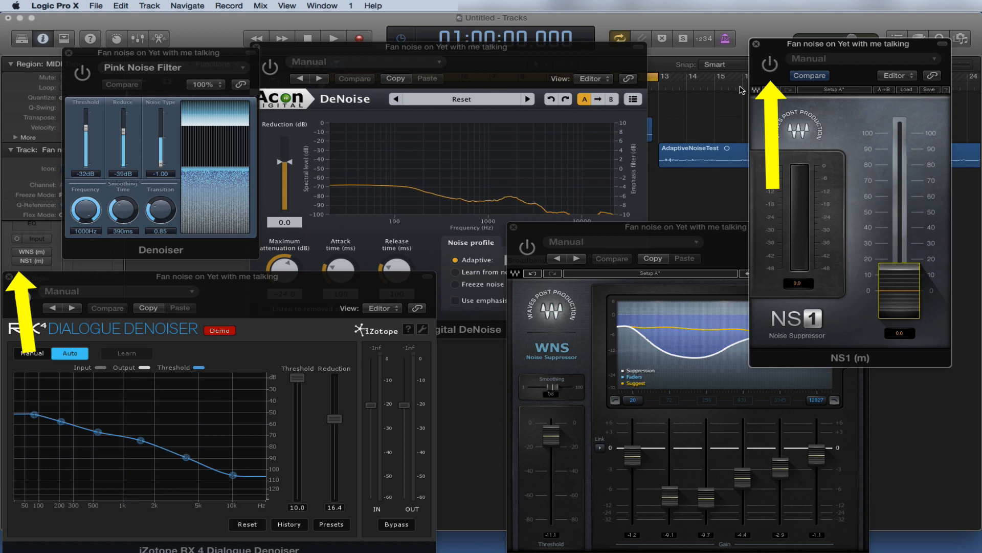
left_click(17, 262)
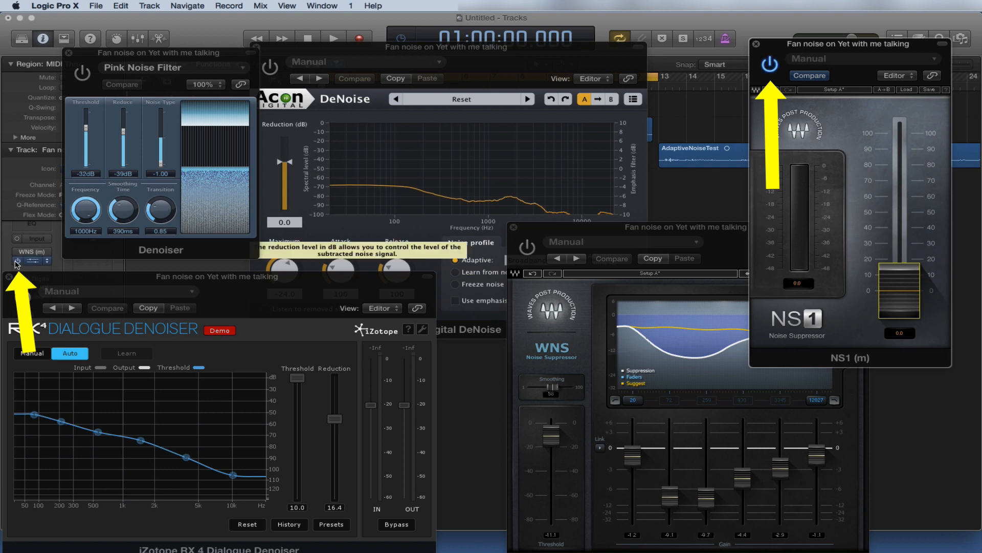
left_click(17, 262)
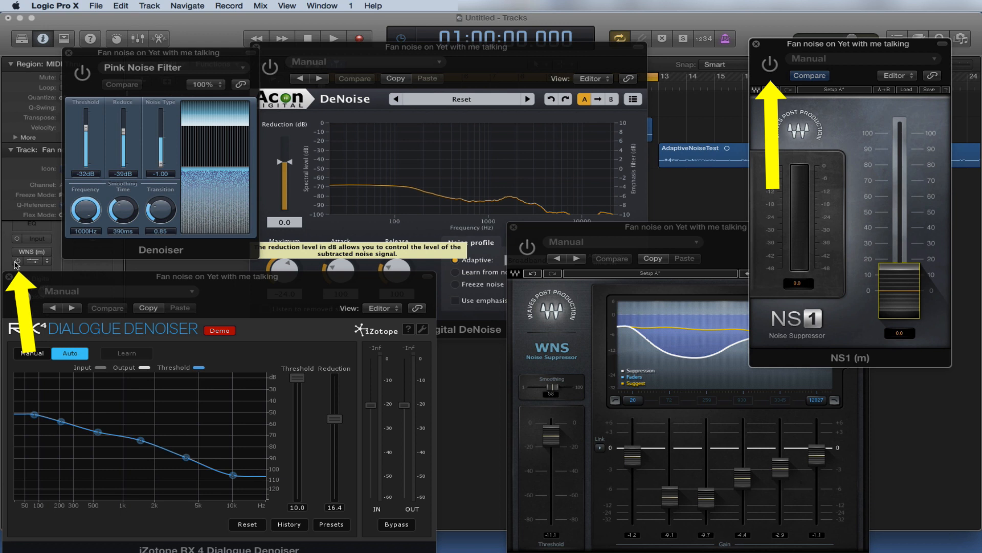
key("v")
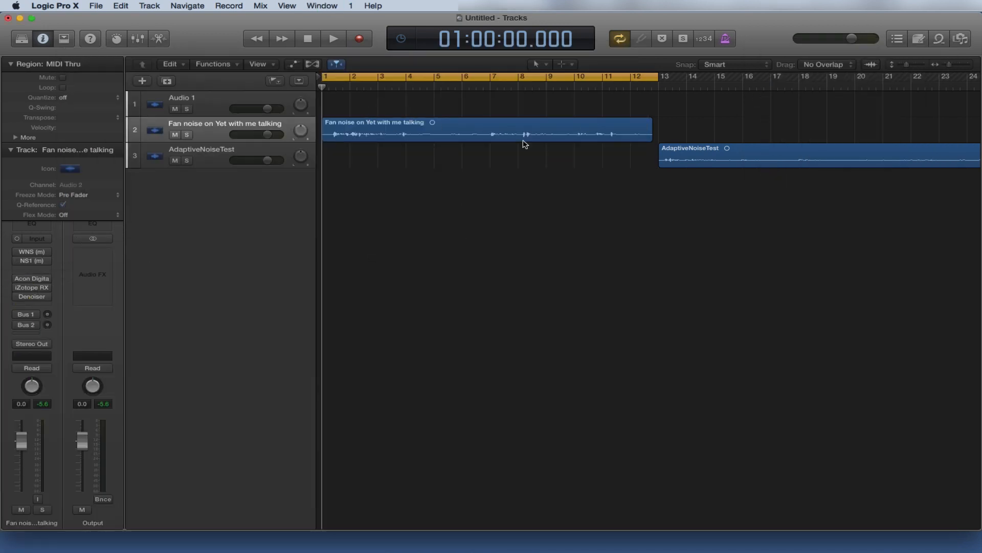
Listen to the fan noise region without noise reduction and return the playhead to the start
left_click(334, 40)
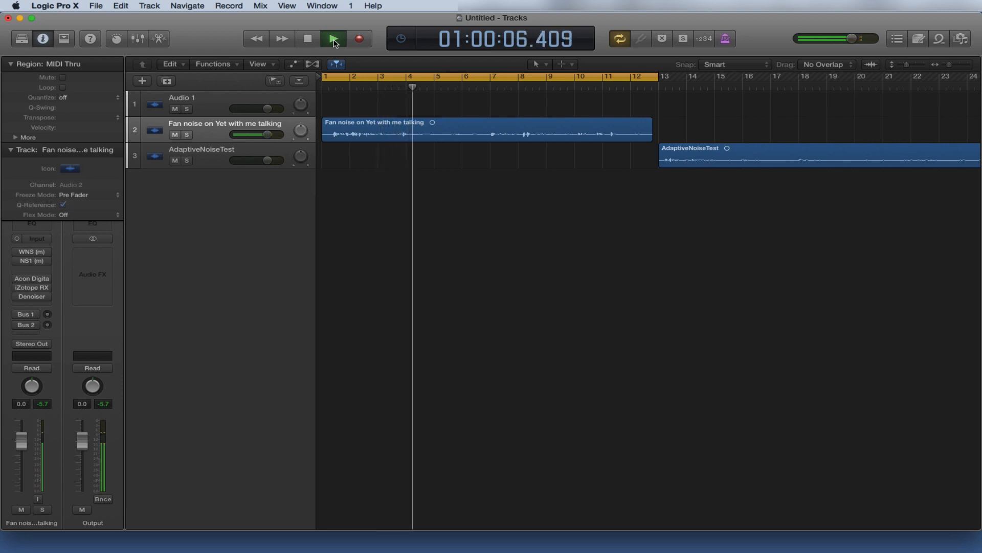
key("space")
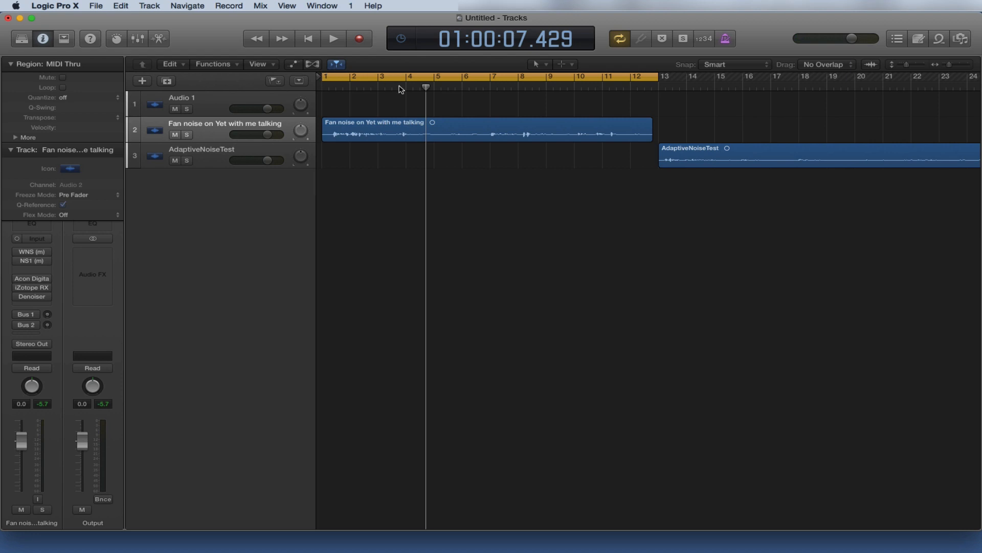
left_click_drag(427, 88, 323, 88)
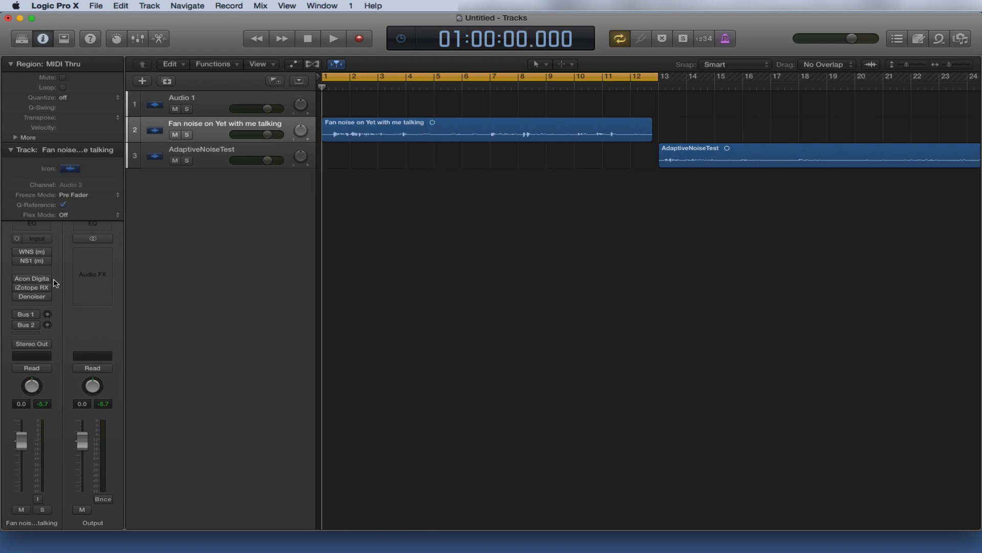
Enable NS1 on the fan noise track and keep only its window open, moved below the fan noise region's end
left_click(32, 264)
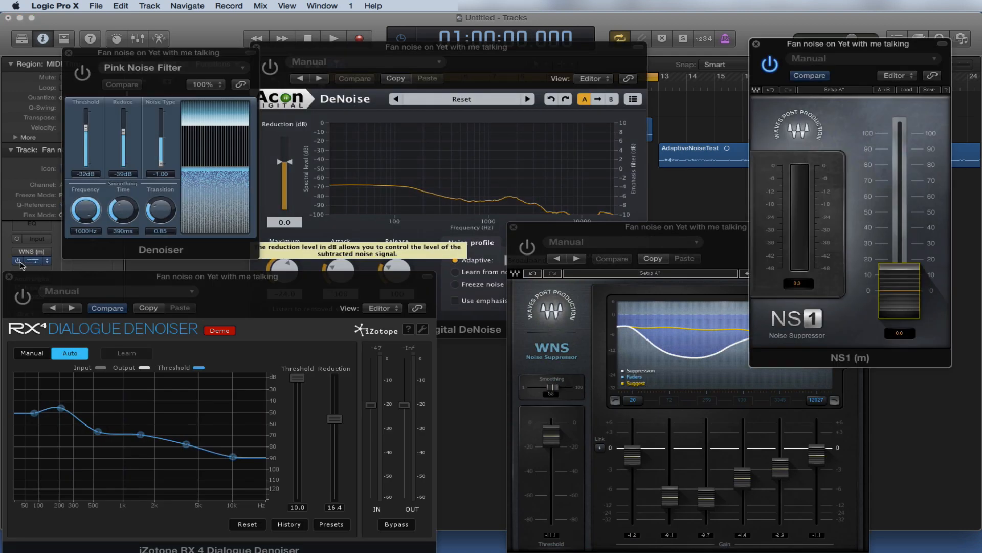
left_click(69, 52)
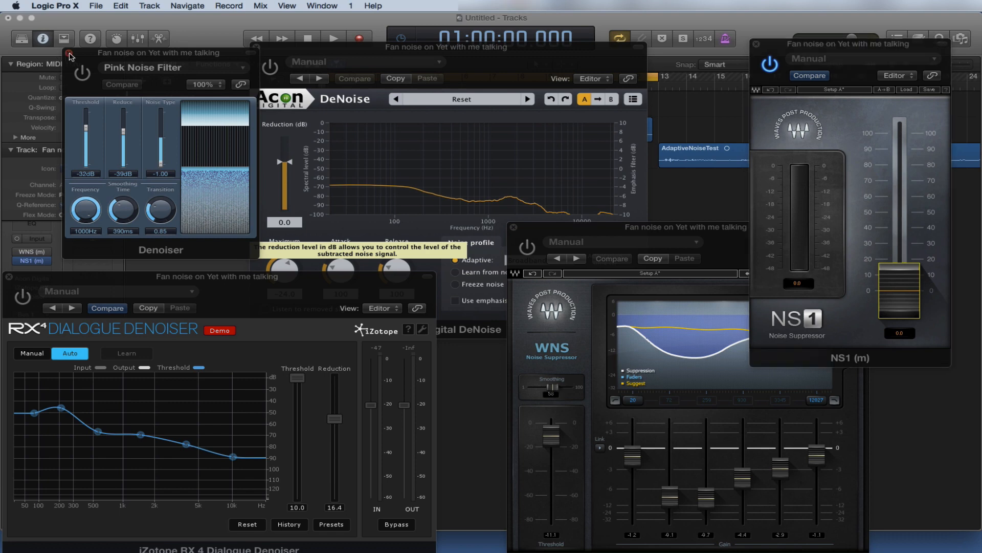
left_click(256, 46)
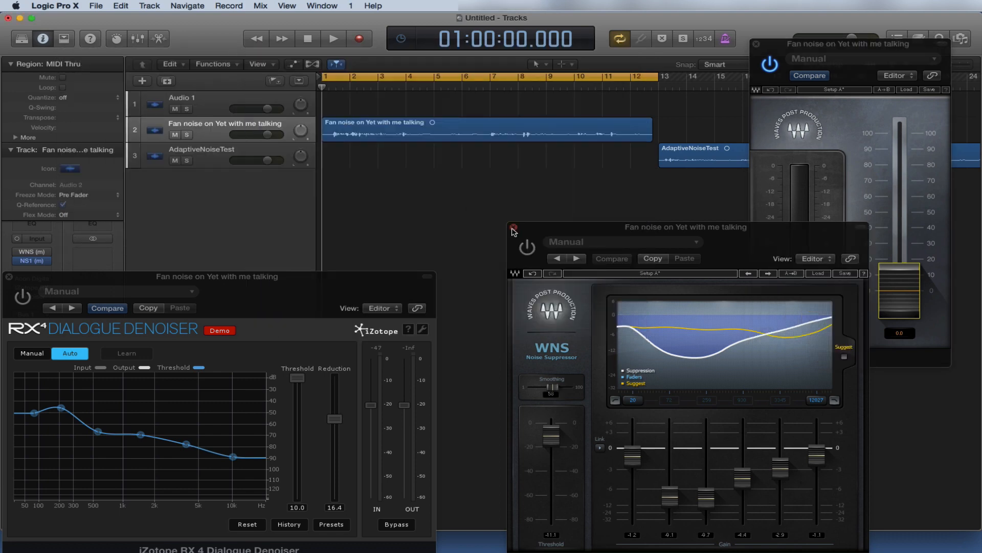
left_click(513, 227)
left_click(9, 277)
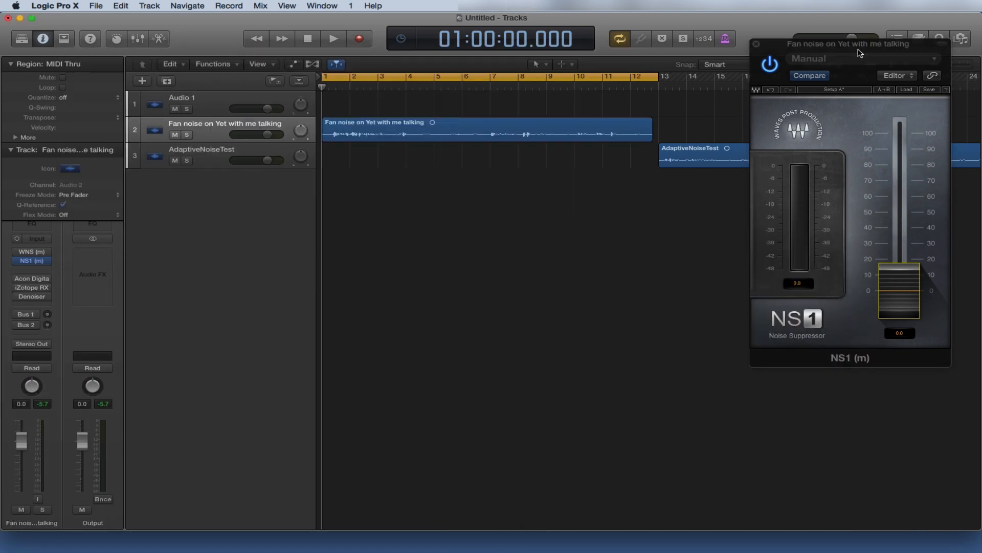
left_click_drag(855, 49, 724, 152)
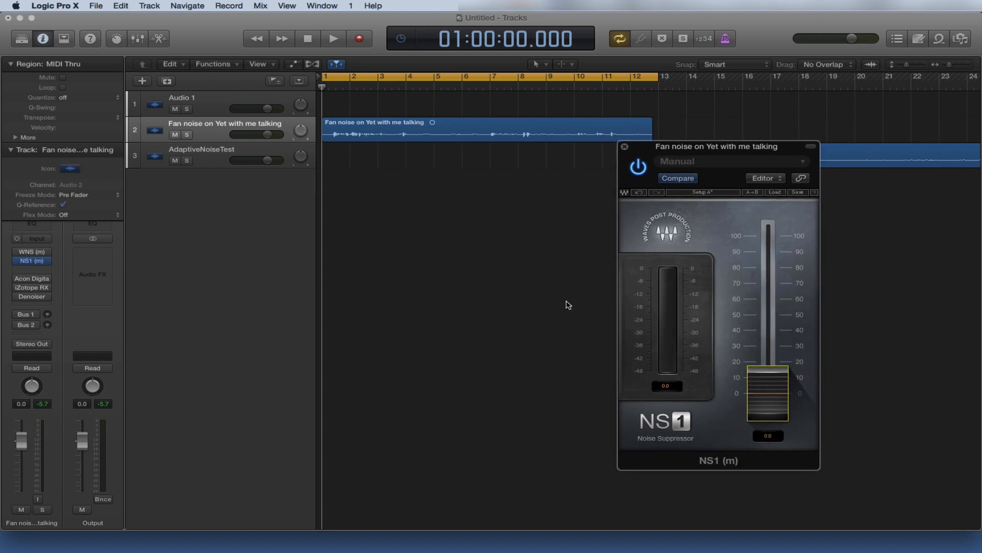
Raise the NS1 suppression fader to about 23.8 while the fan noise region plays, and stop playback
left_click(336, 42)
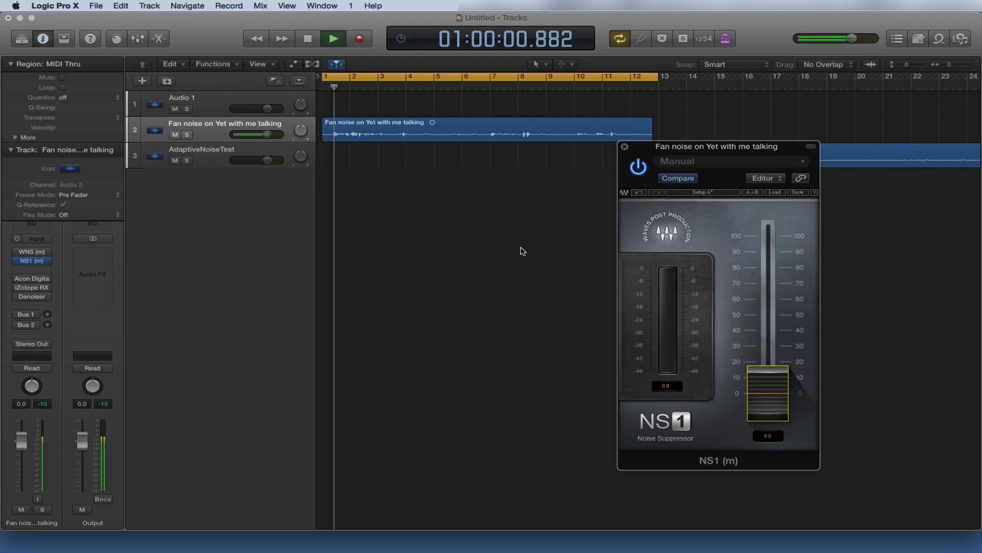
left_click_drag(768, 393, 770, 371)
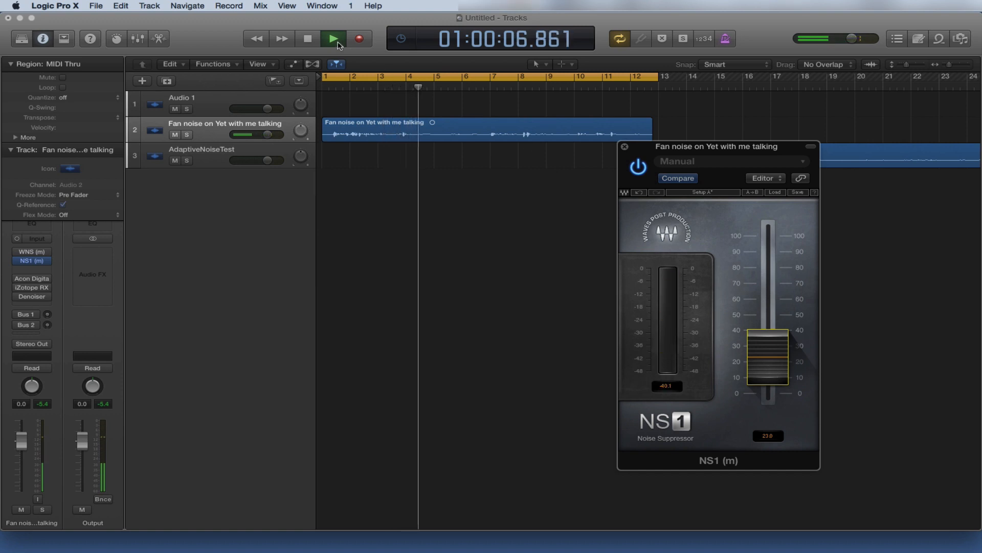
left_click(311, 39)
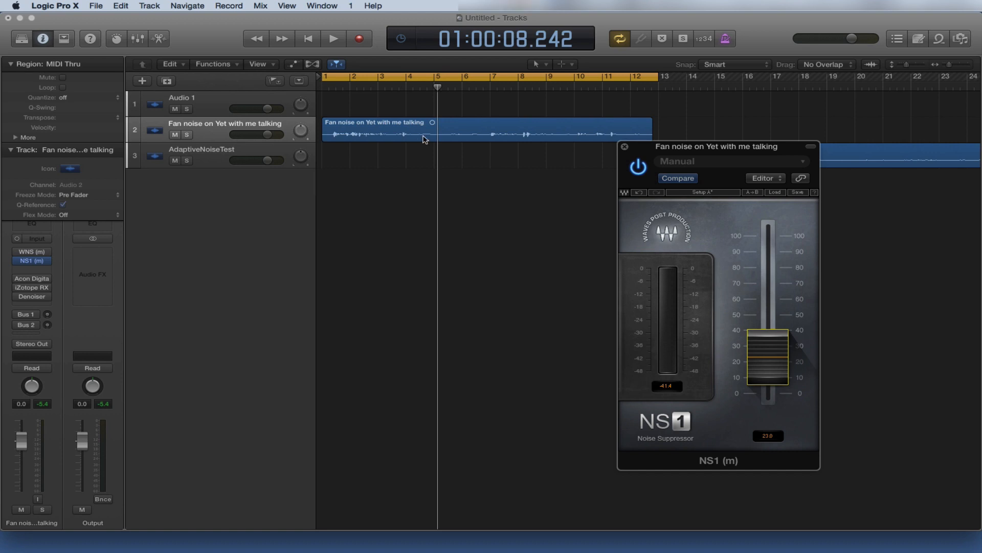
Listen to more of the fan noise region with the light NS1 suppression and return the playhead to the start
left_click(335, 39)
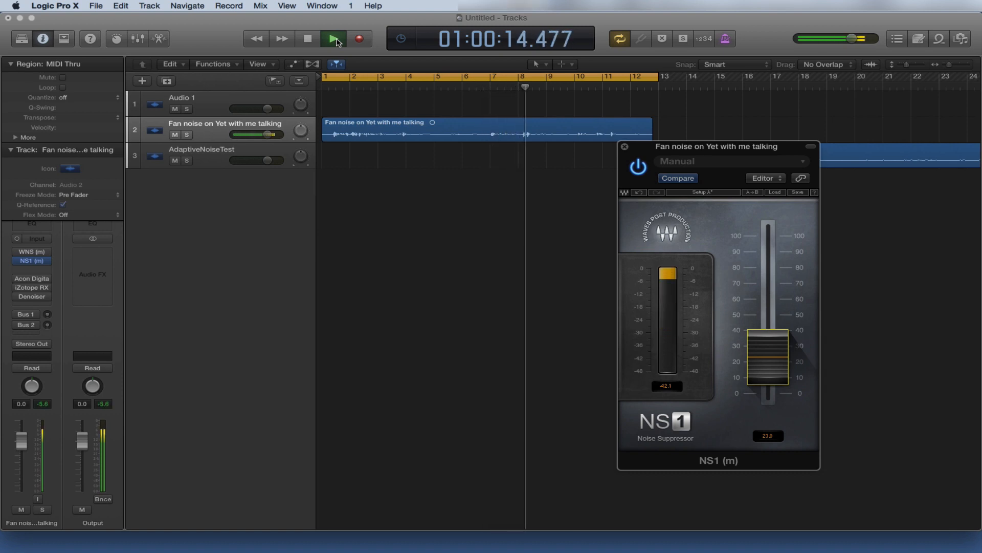
left_click(309, 40)
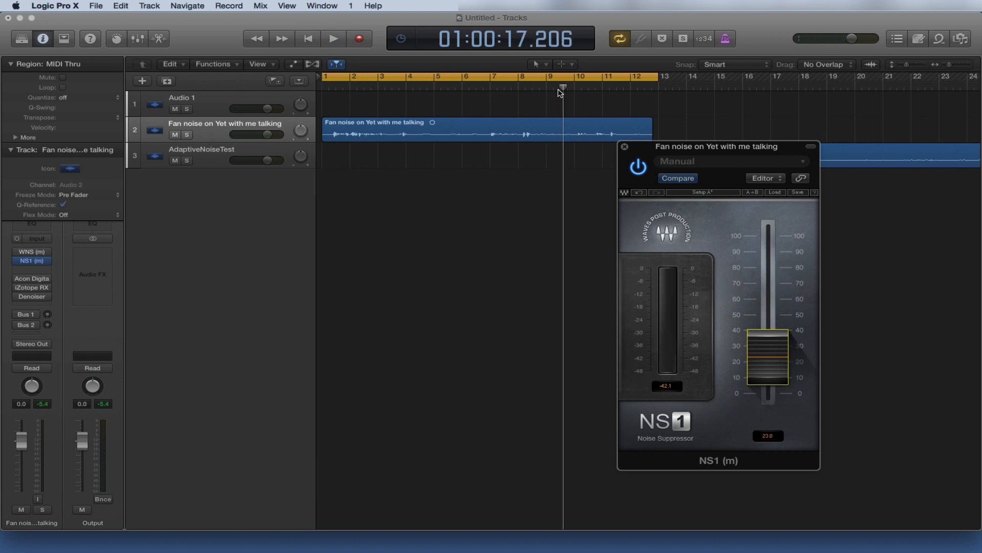
left_click_drag(563, 88, 323, 89)
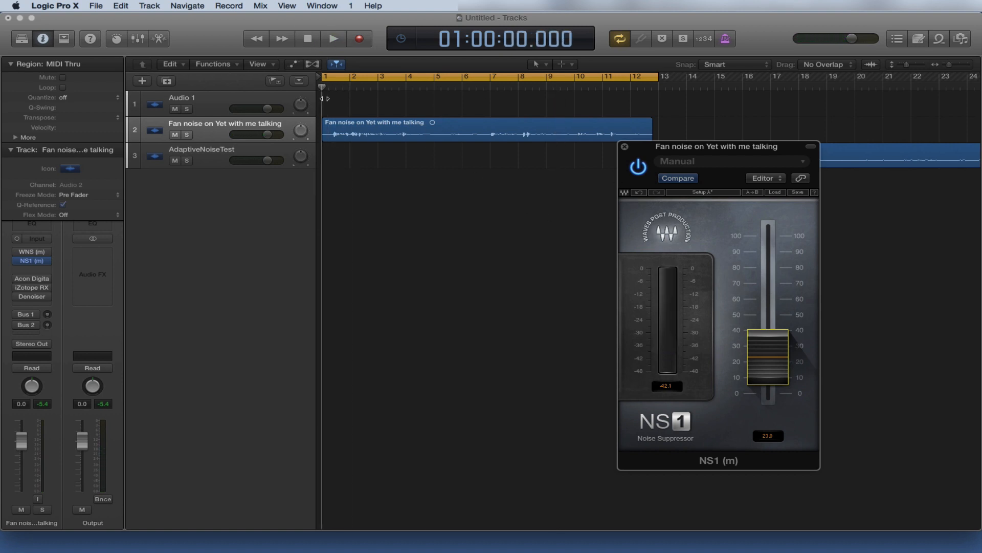
Raise the NS1 suppression fader to about 83.6 while the fan noise region plays, and stop playback
left_click(336, 42)
left_click_drag(765, 357, 765, 261)
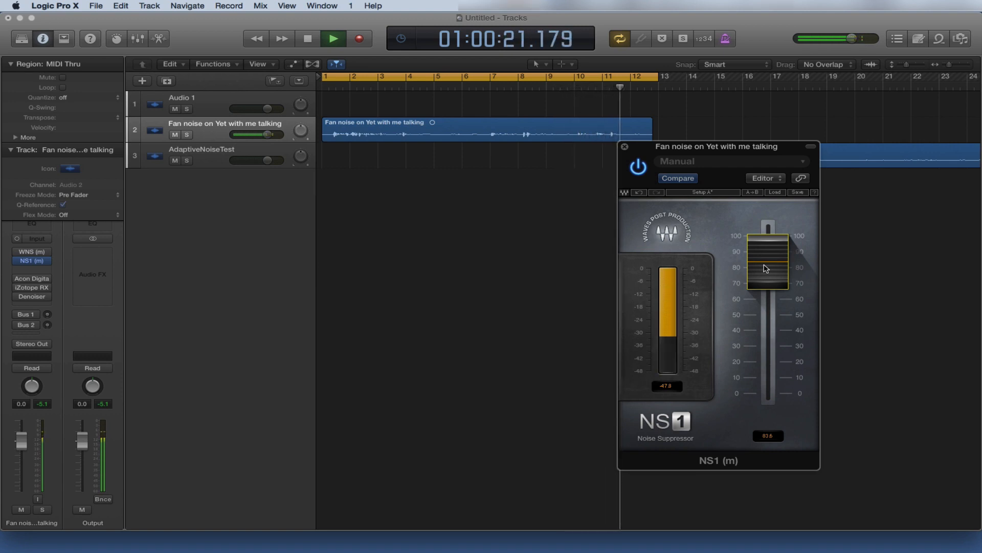
left_click(306, 42)
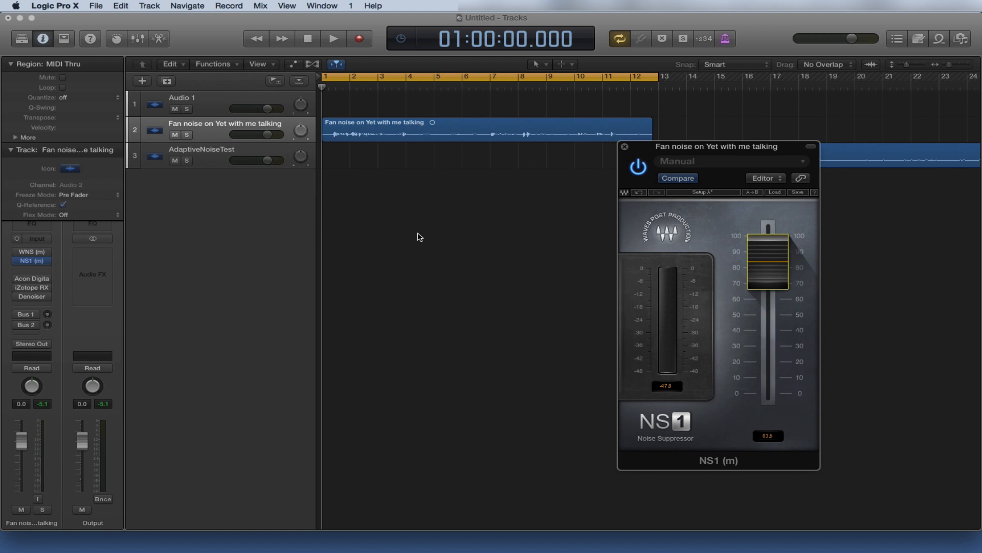
Compare the playing fan noise region with NS1 on and off, leave NS1 bypassed, and stop playback
left_click(333, 39)
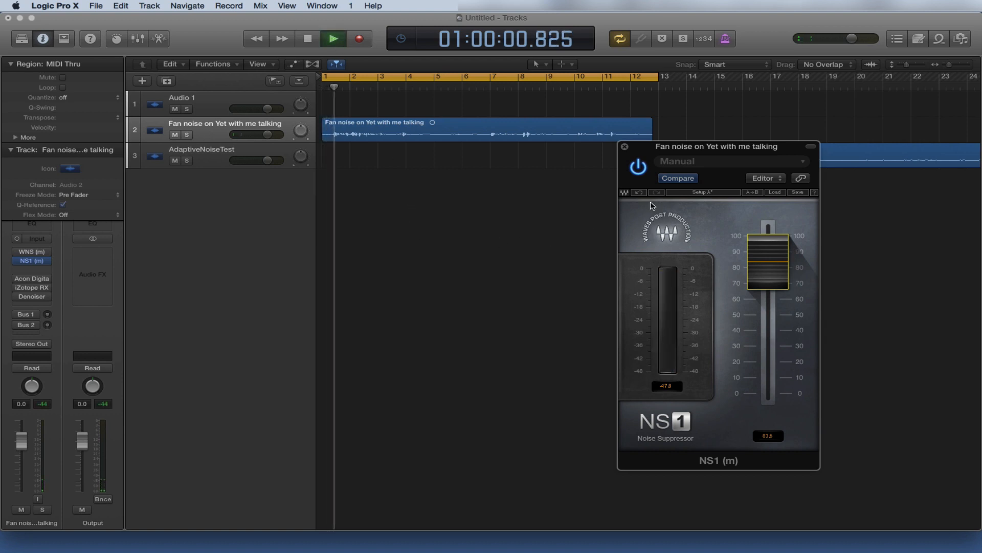
left_click(638, 171)
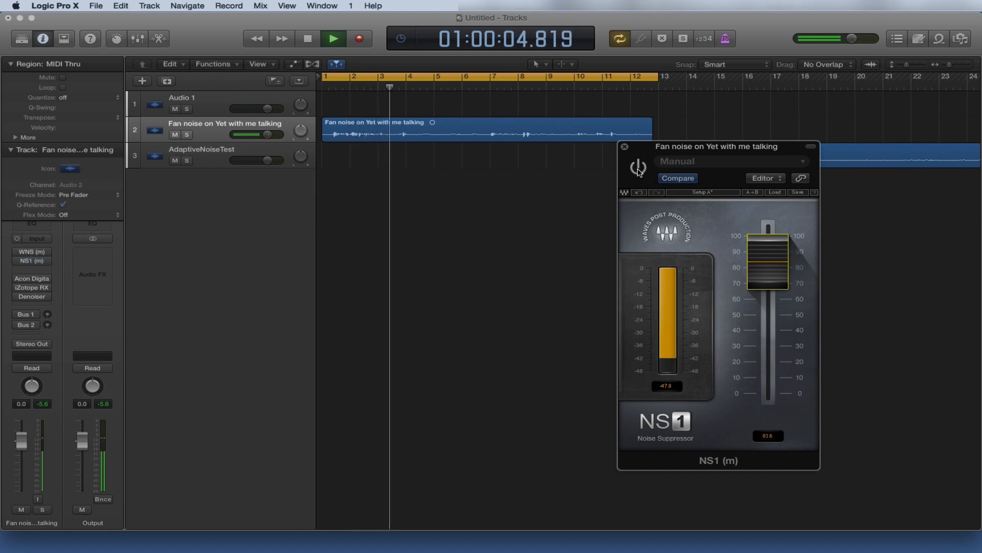
left_click(638, 171)
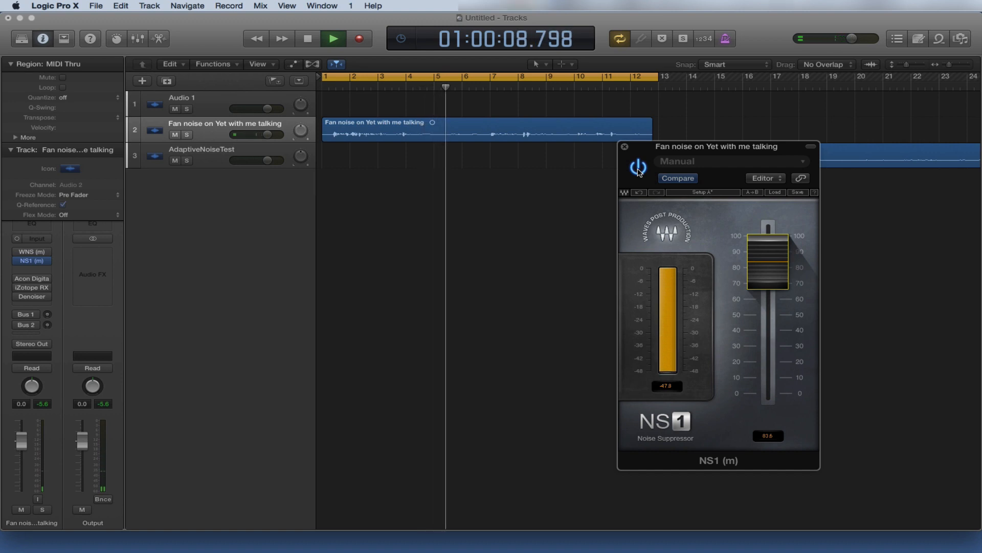
left_click(638, 171)
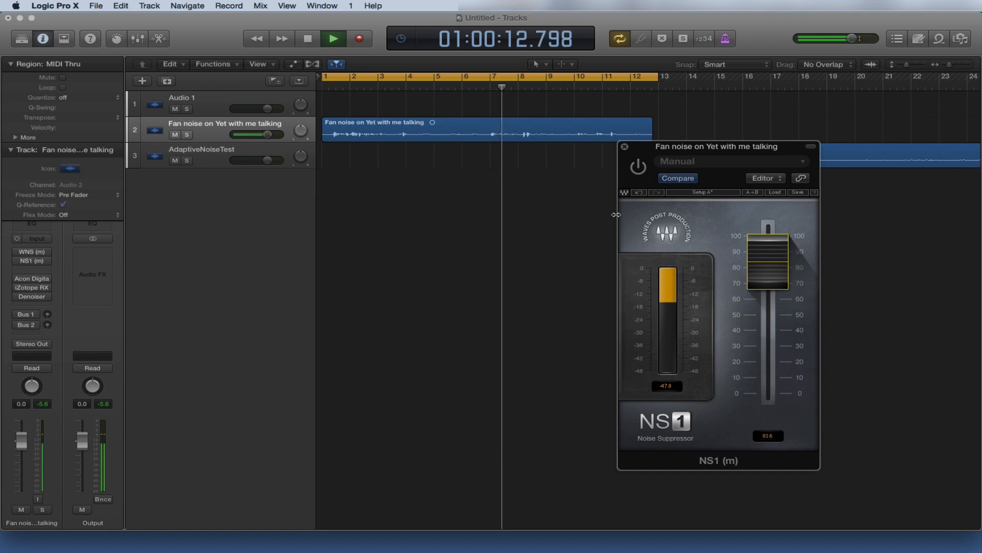
left_click(639, 170)
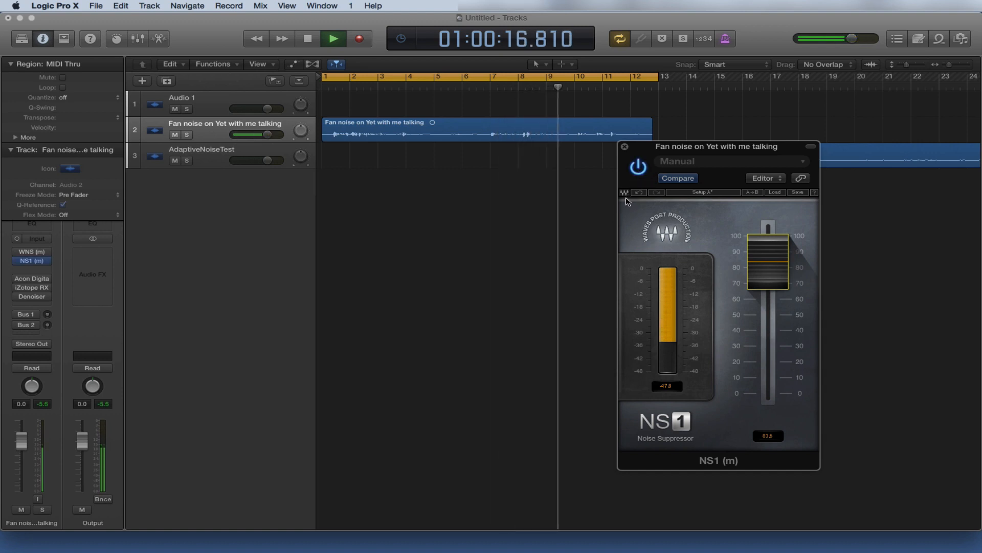
left_click(638, 169)
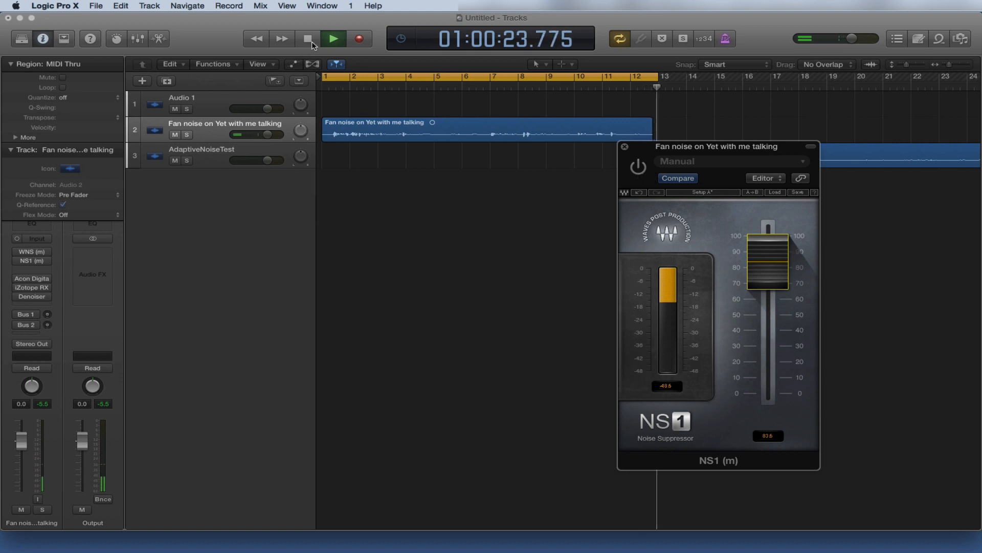
key("space")
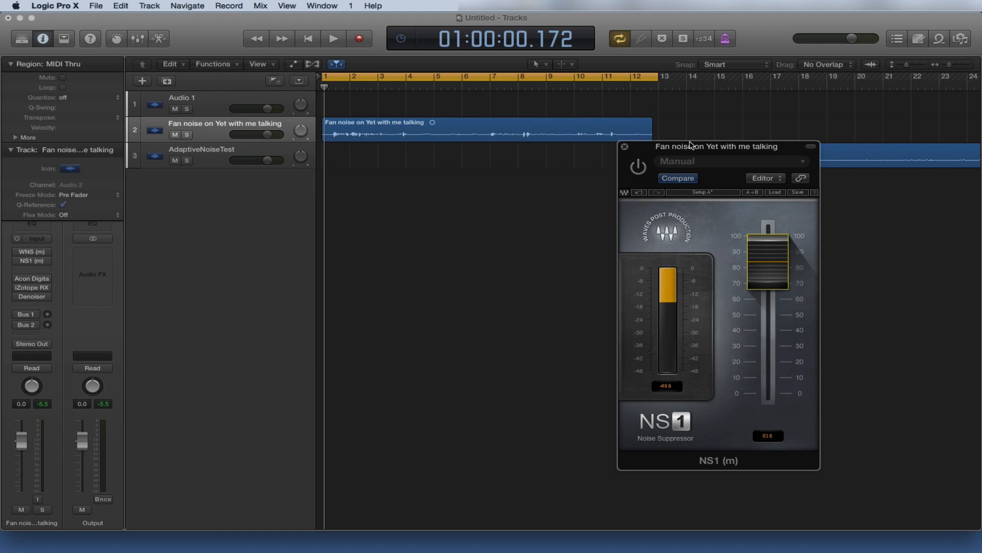
Swap the open NS1 window for the WNS plug-in, enable WNS, and move its window up so it is fully visible
left_click(30, 253)
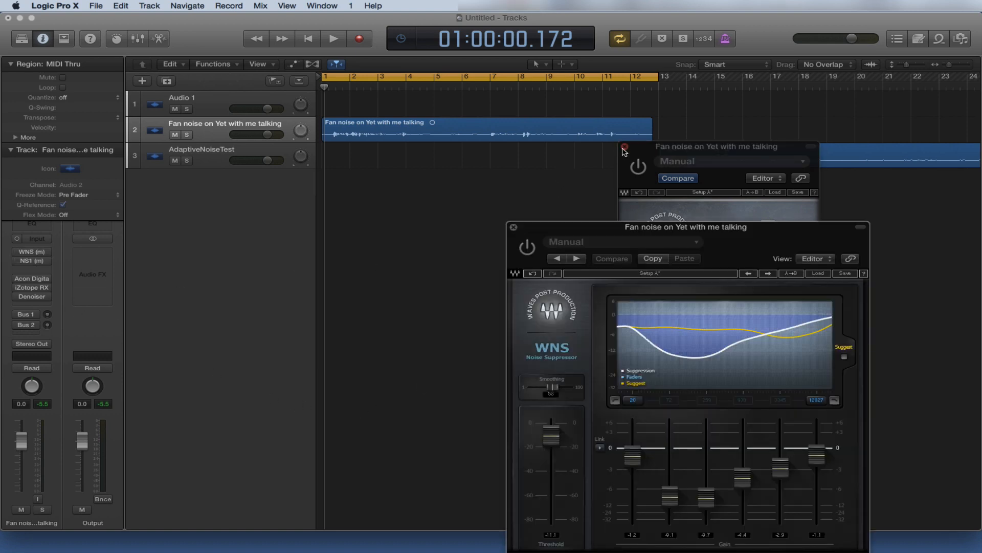
left_click(625, 148)
left_click(624, 148)
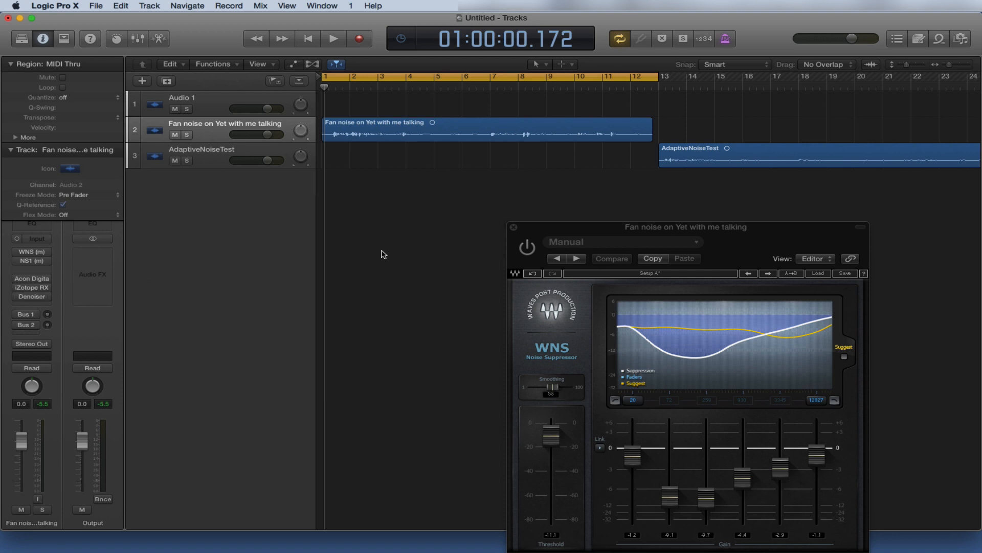
left_click(527, 251)
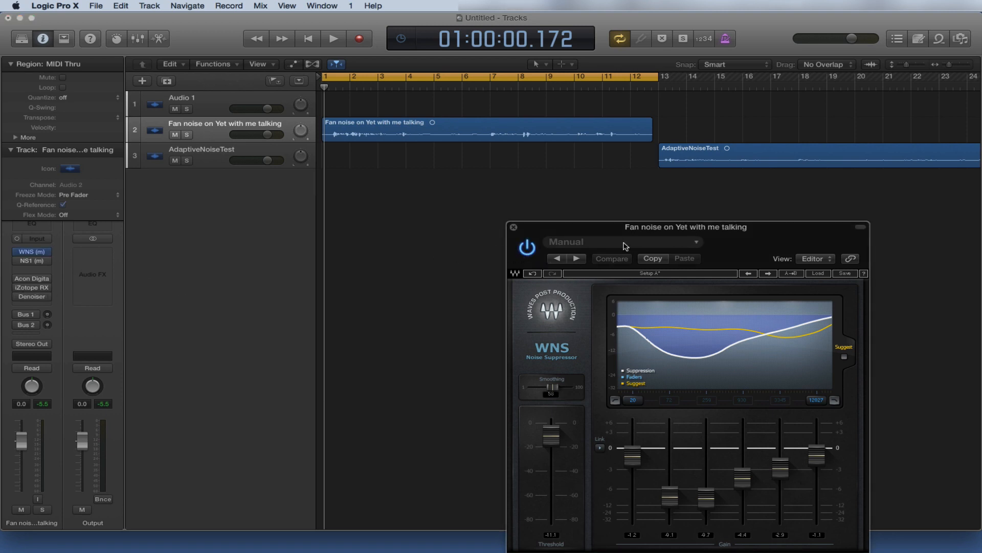
left_click_drag(639, 235, 632, 186)
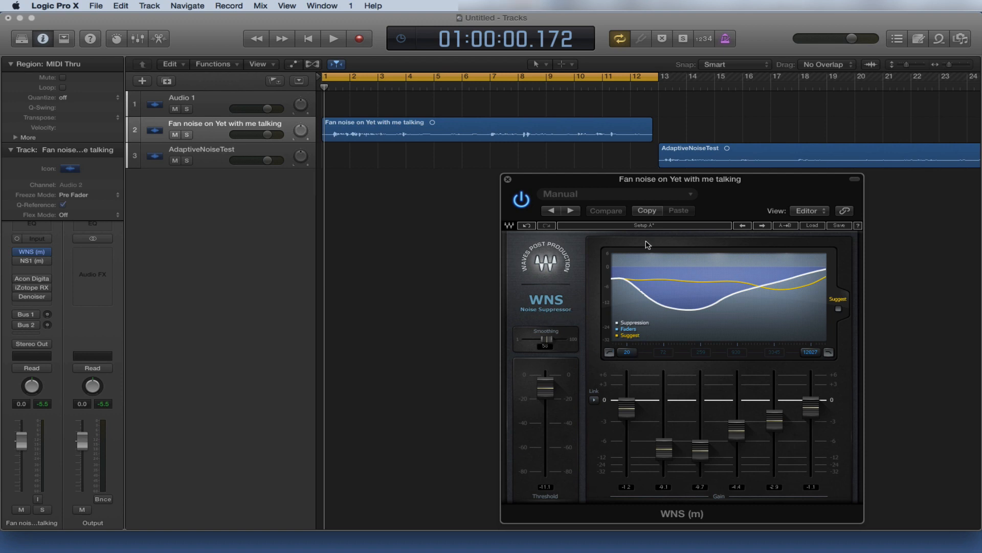
Load the WNS Full Reset factory preset in the WNS plug-in
left_click(692, 197)
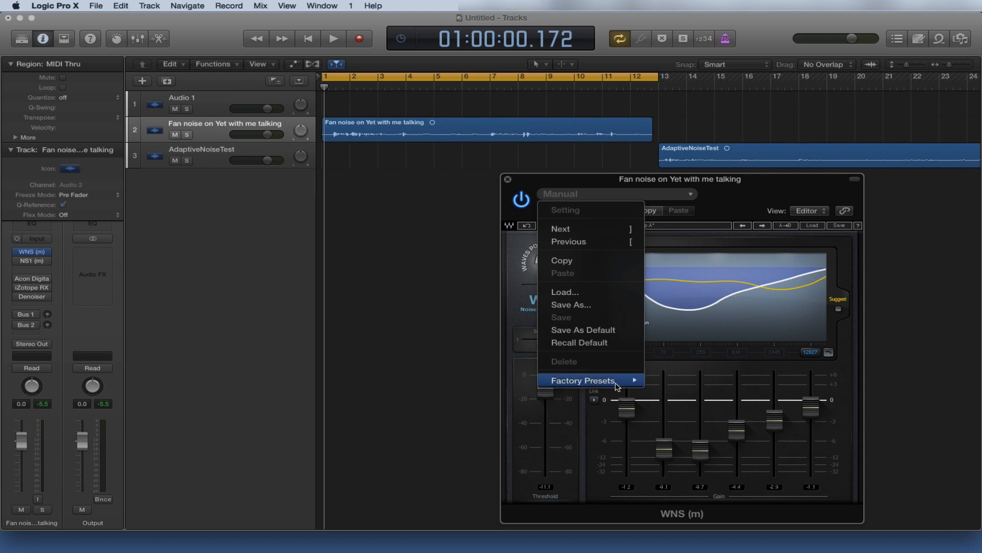
mouse_move(617, 385)
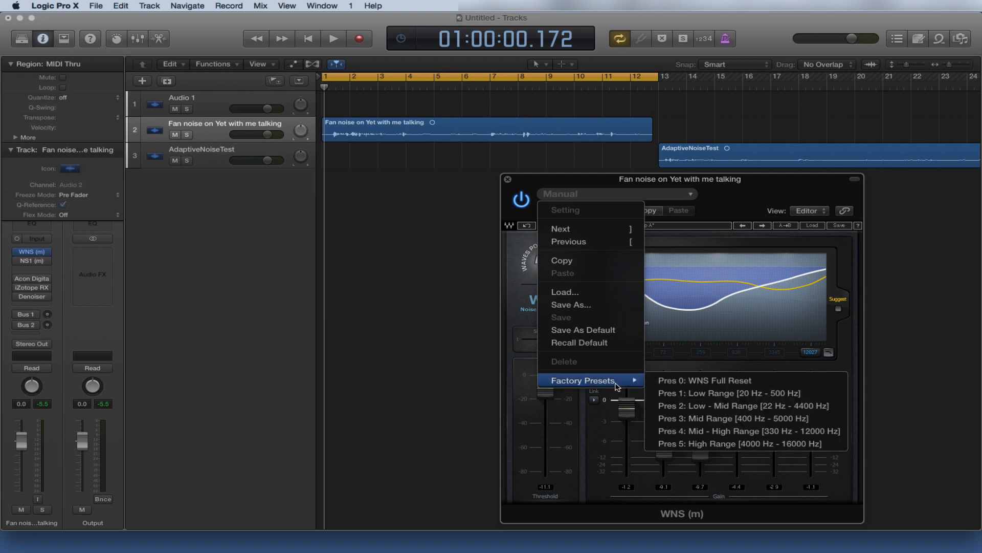
left_click(685, 387)
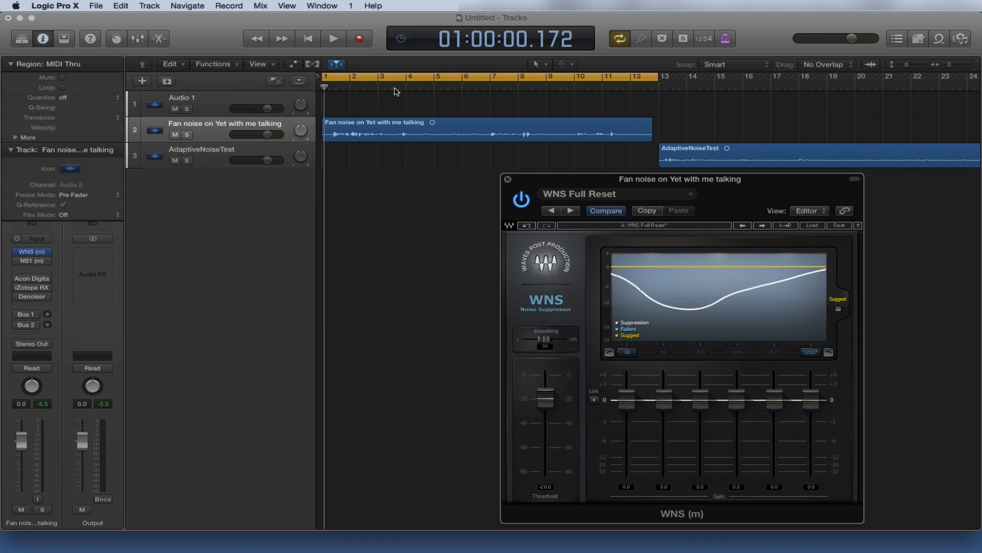
Listen to the opening of the fan noise region with the reset WNS on and bypassed, and return the playhead to the start
left_click(339, 45)
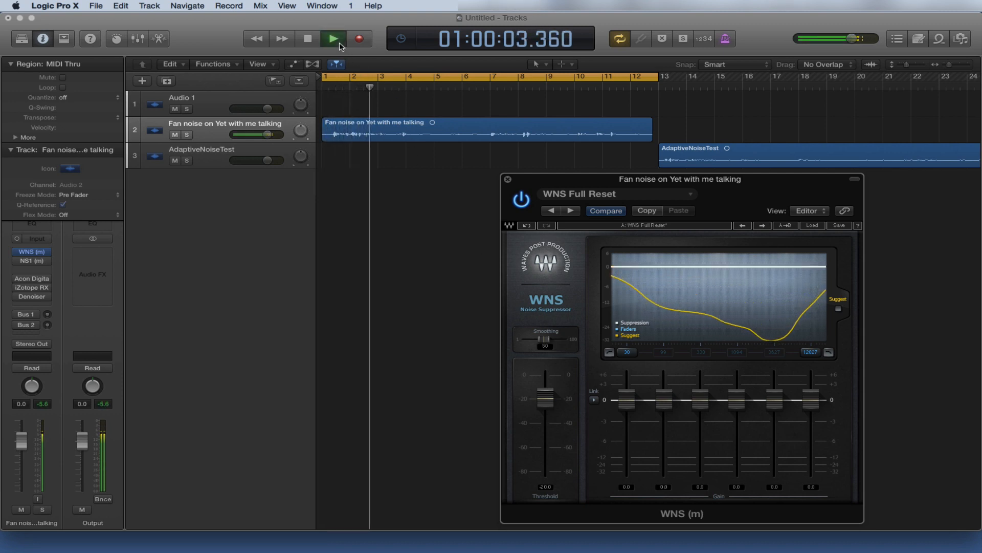
left_click(521, 199)
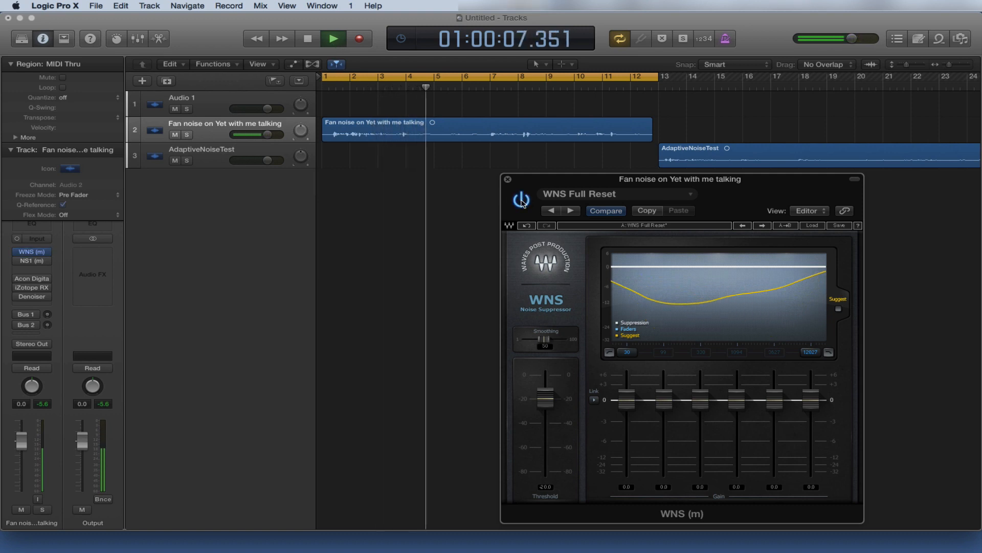
left_click(309, 40)
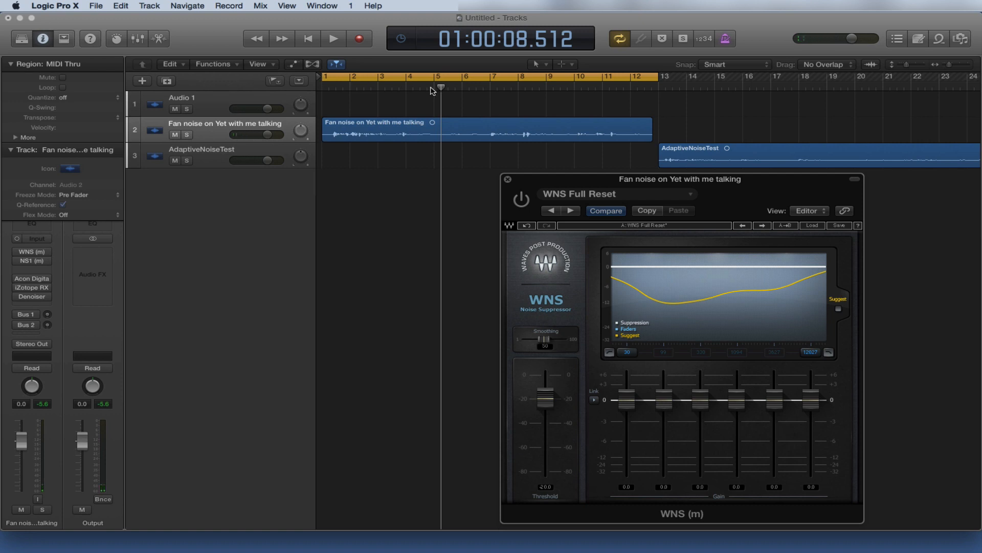
left_click_drag(441, 88, 313, 91)
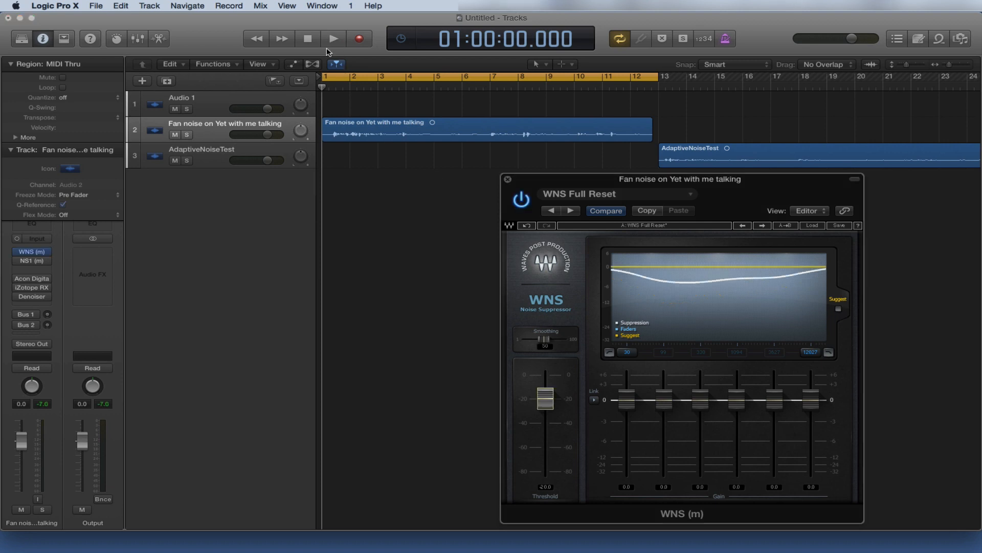
left_click(328, 47)
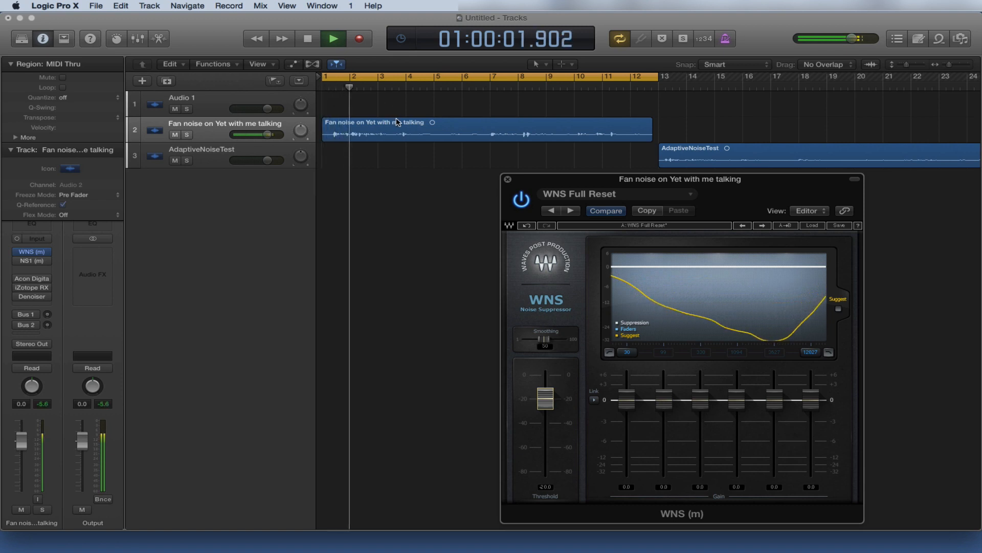
left_click(309, 41)
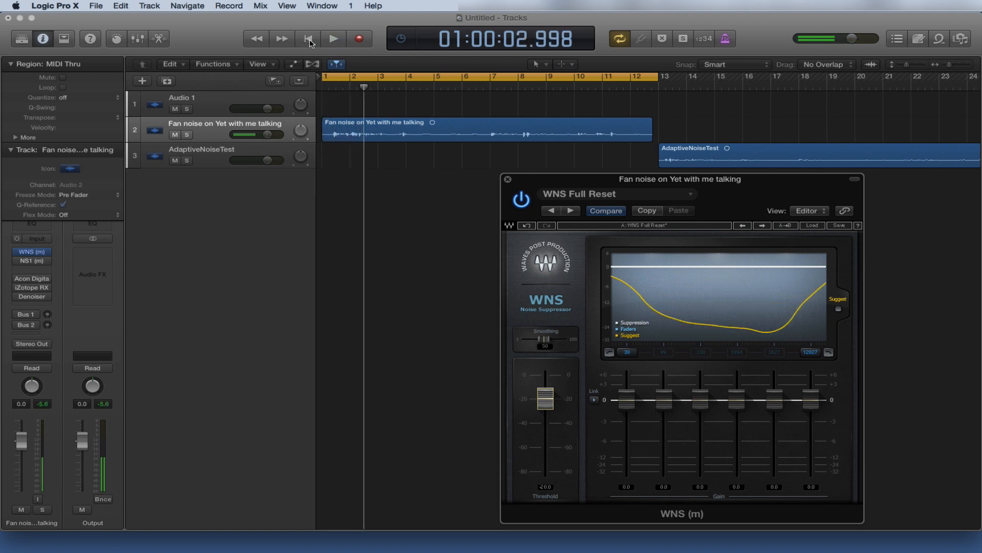
left_click(309, 40)
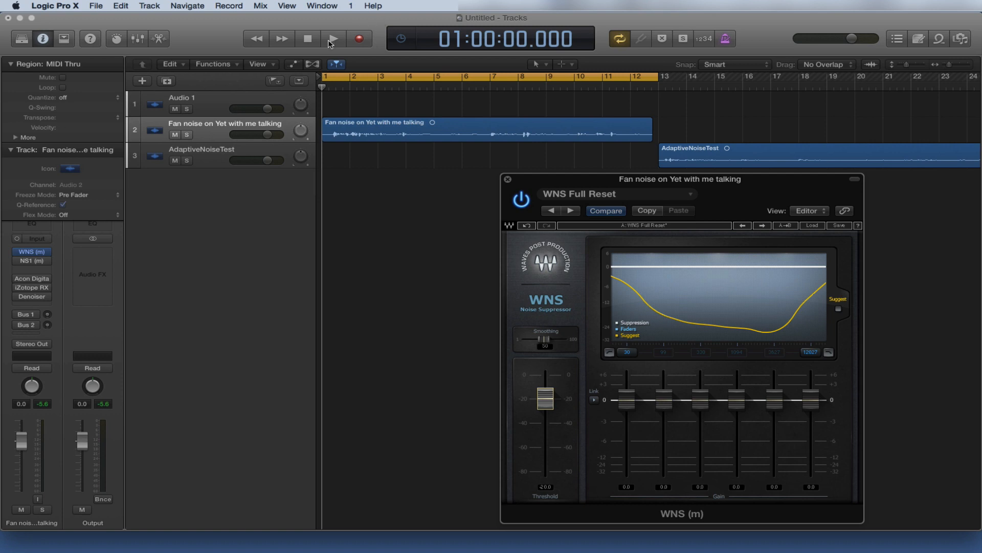
Apply the suggested WNS fader gains while the fan noise region plays, and return the stopped playhead to the start
left_click(337, 45)
left_click(838, 309)
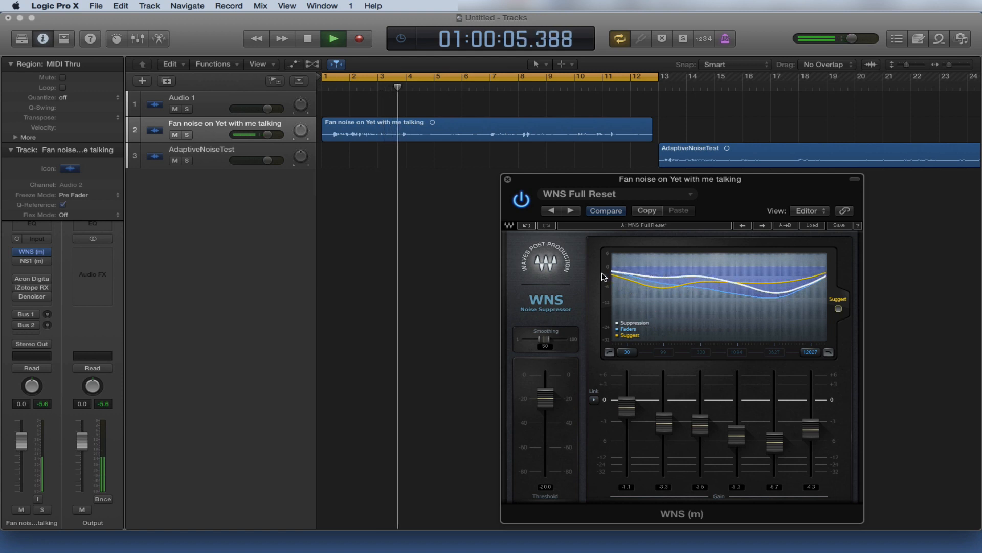
key("space")
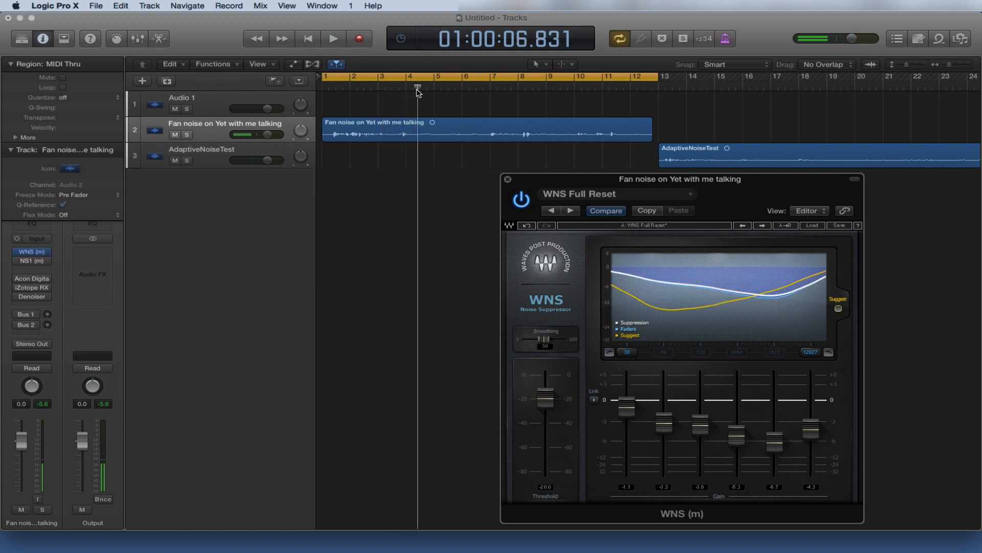
left_click_drag(418, 90, 313, 93)
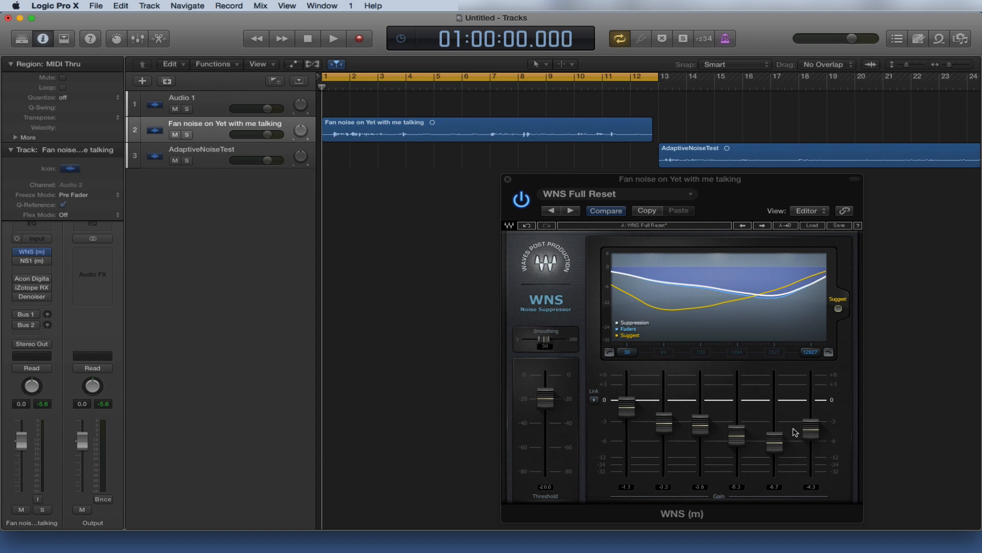
Compare the playing fan noise region with the suggested WNS settings on and bypassed, and close WNS and stop playback
left_click(333, 39)
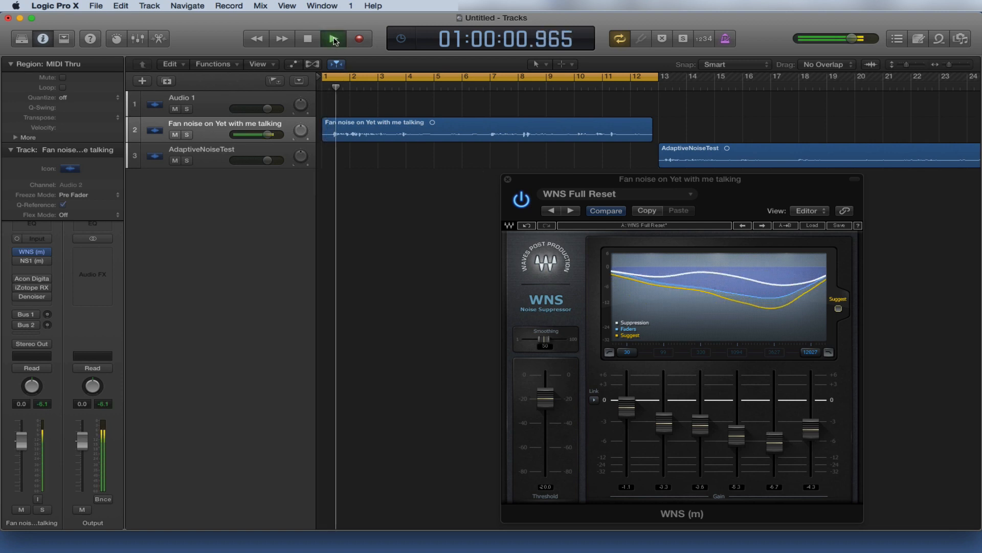
left_click(521, 200)
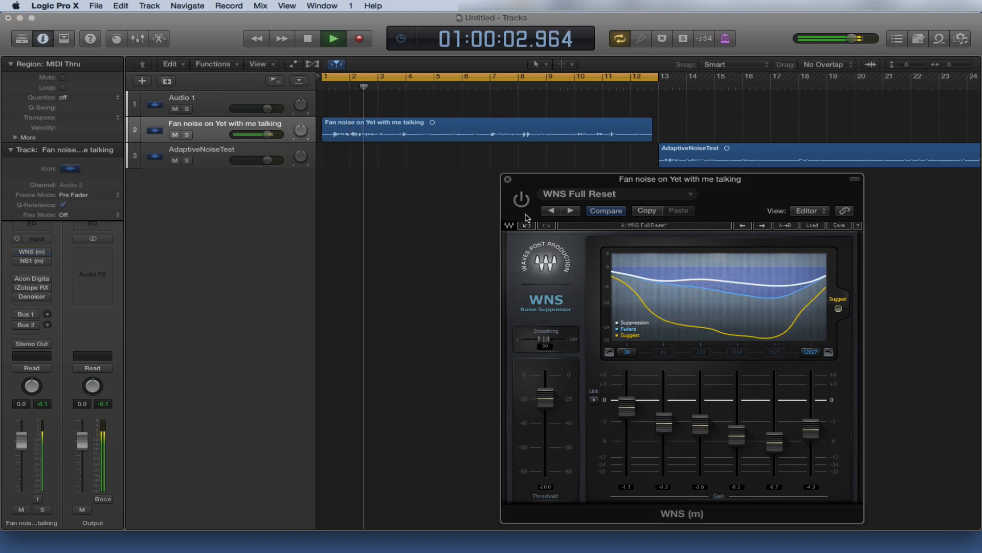
left_click(521, 202)
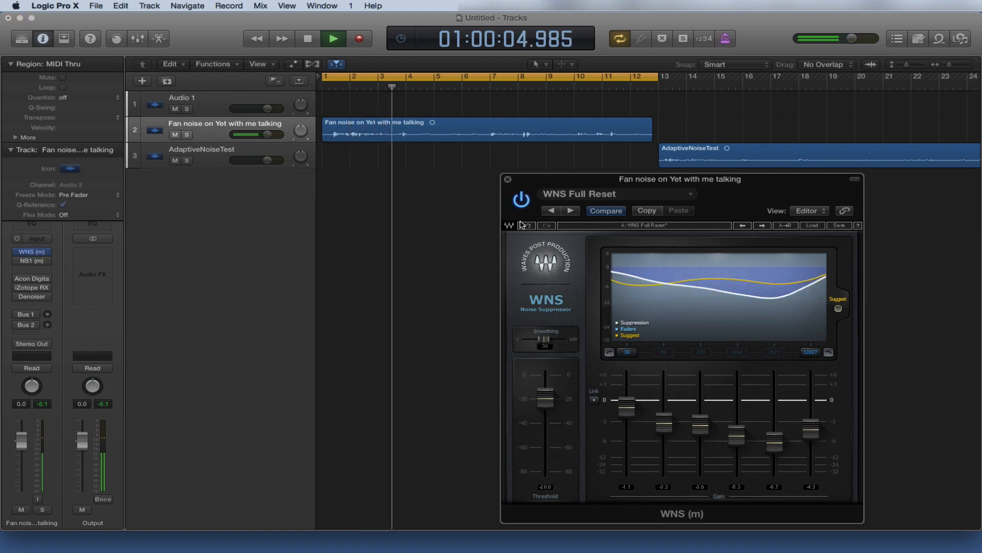
left_click(521, 202)
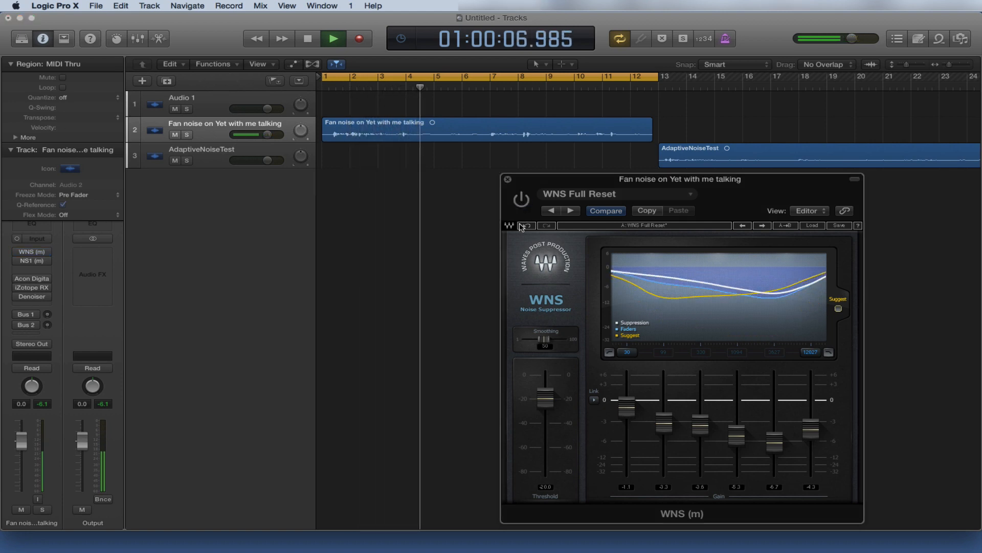
left_click(521, 201)
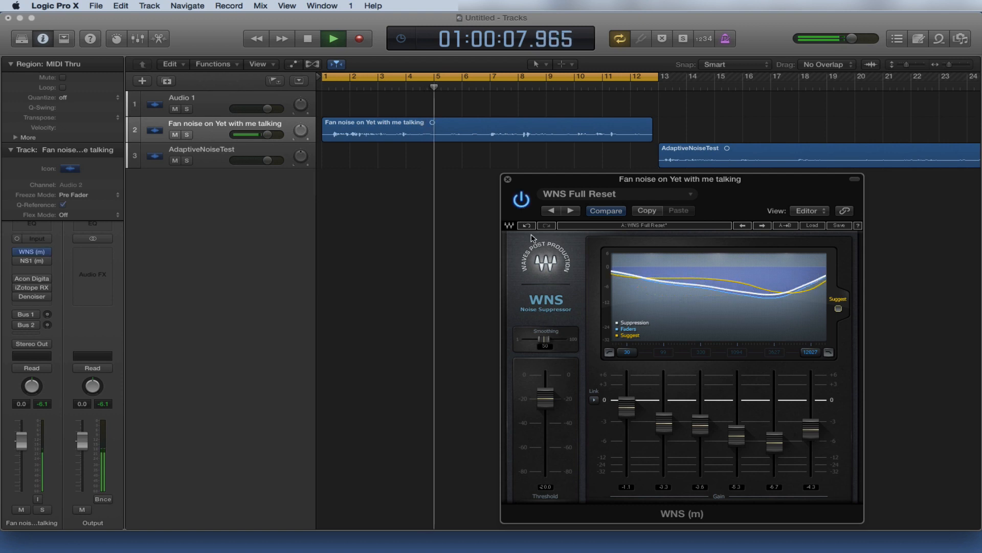
left_click(521, 201)
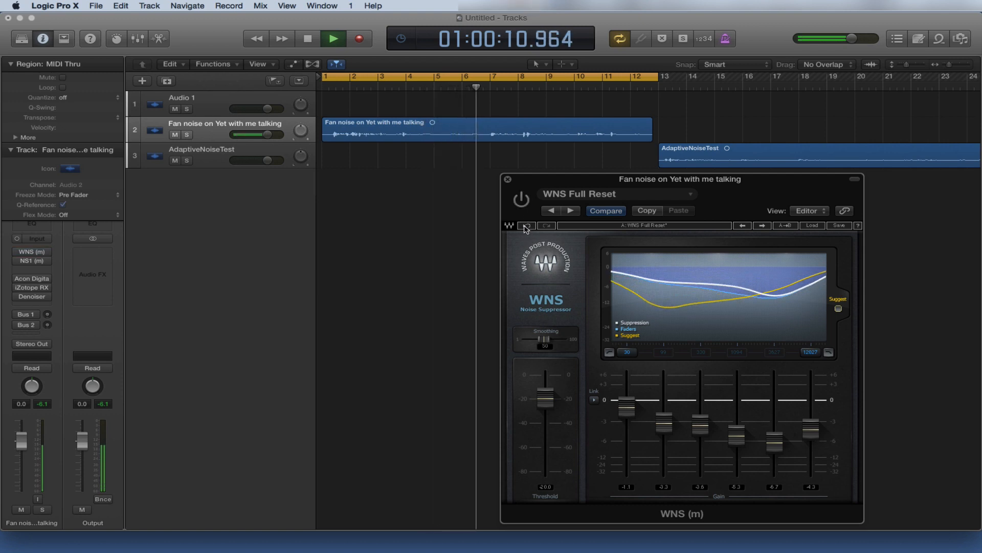
left_click(523, 206)
left_click(522, 202)
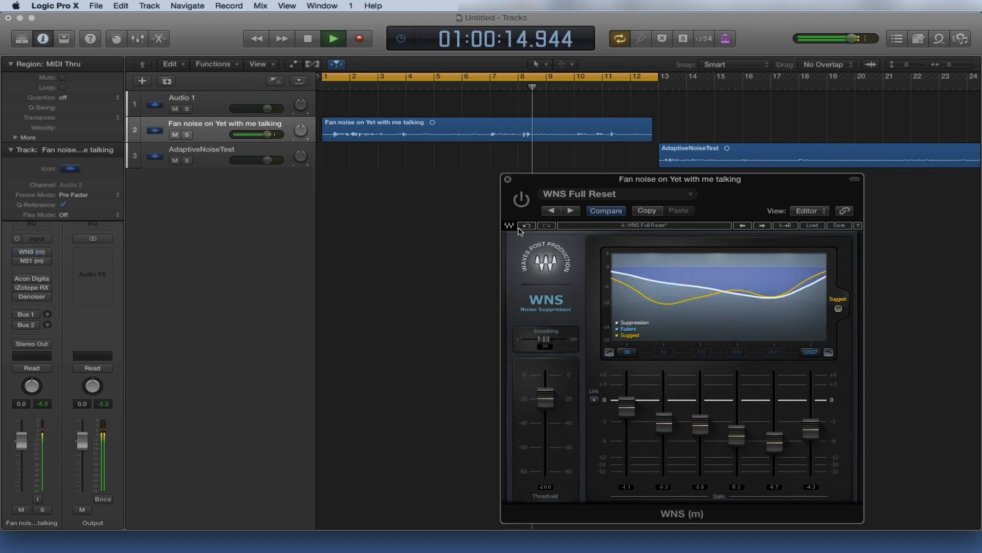
left_click(522, 209)
left_click(522, 205)
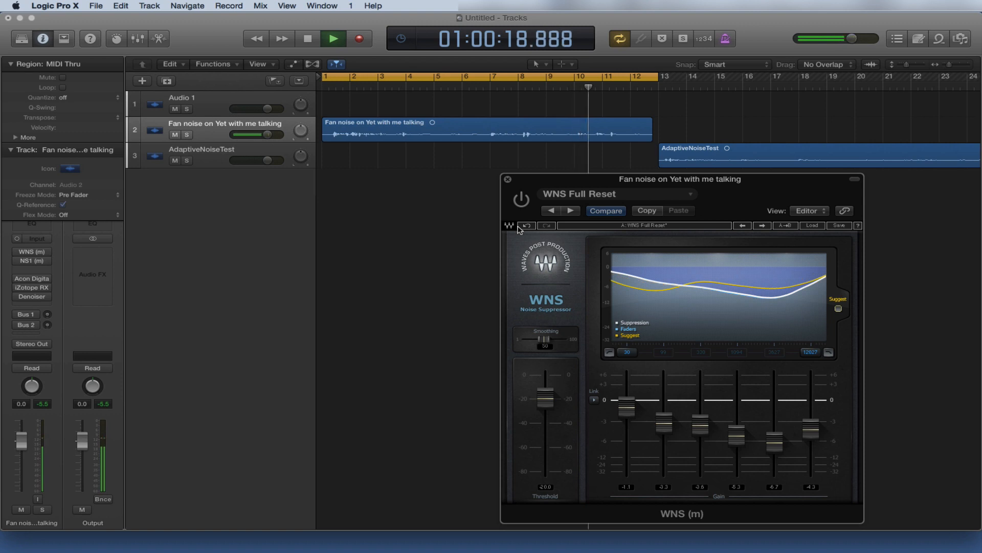
left_click(520, 210)
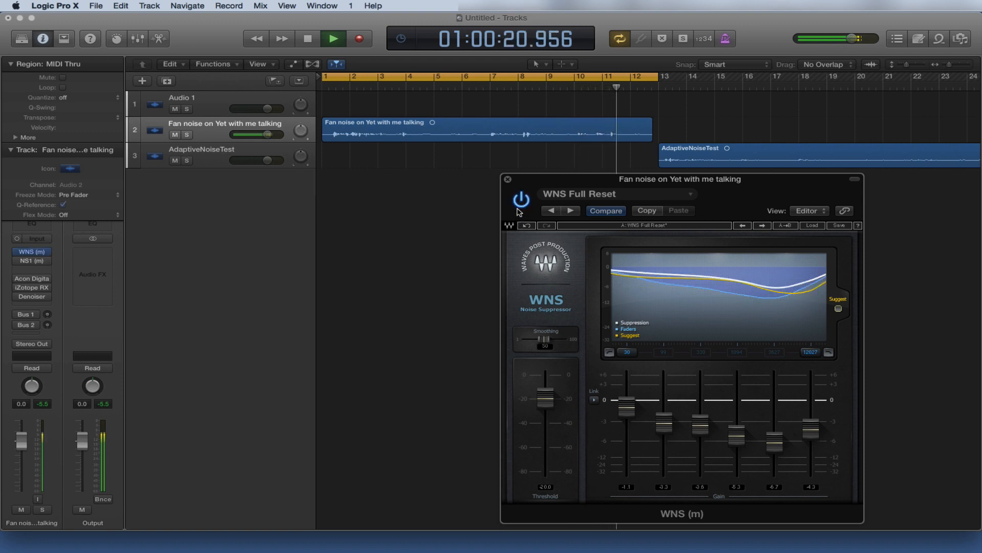
left_click(508, 180)
key("space")
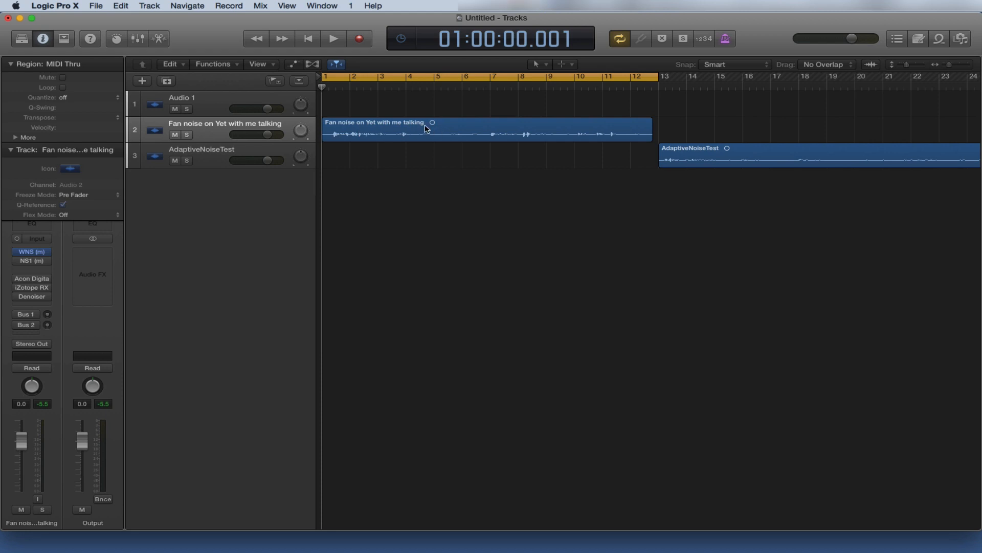
Replace WNS with the Acon Digital DeNoise window, leaving WNS bypassed and closed and the DeNoise window clear of the fan noise region
left_click(32, 253)
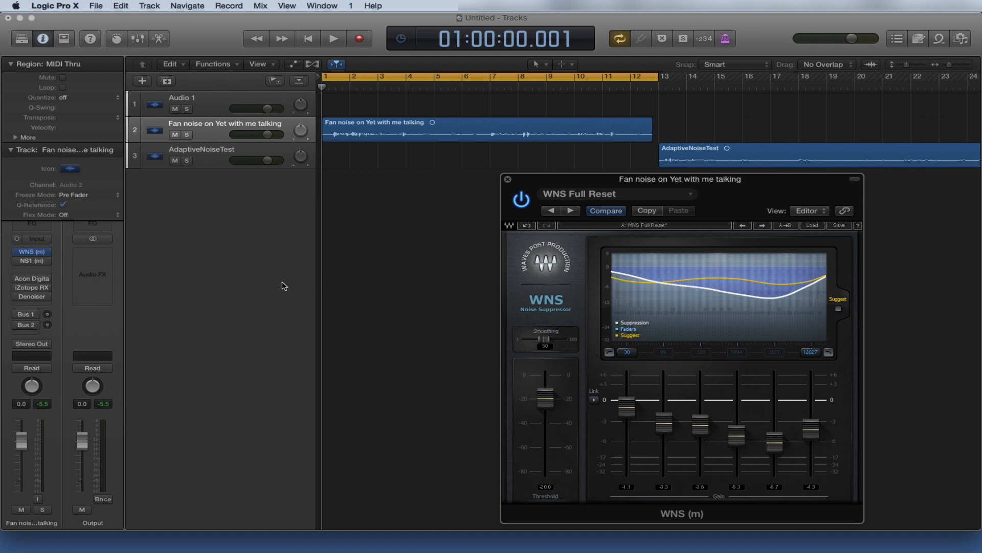
left_click(32, 278)
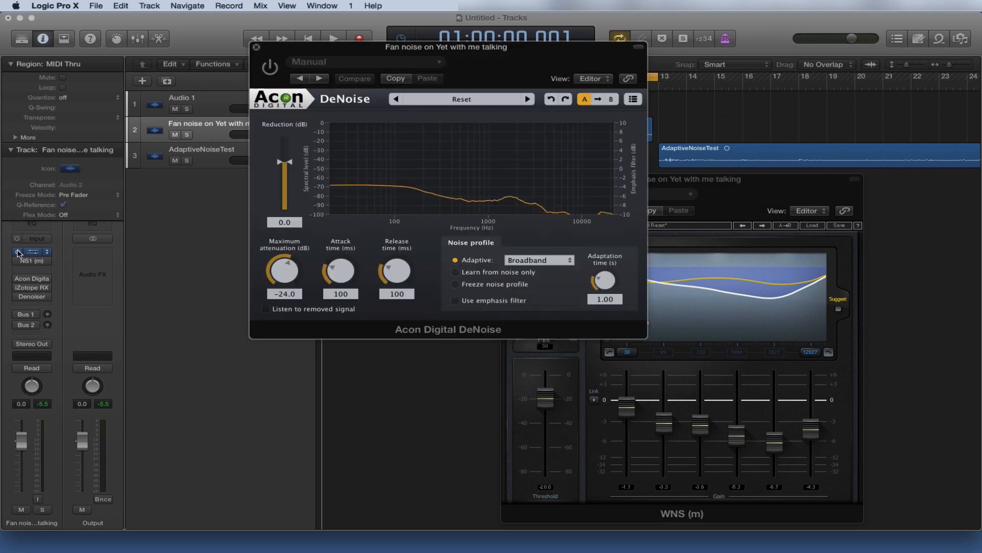
left_click(727, 189)
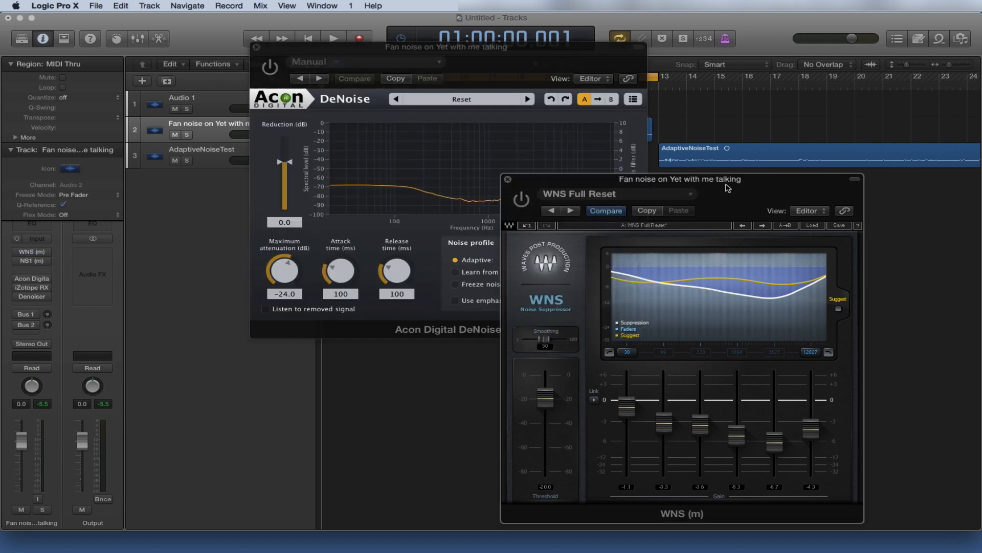
left_click(508, 181)
left_click_drag(376, 49, 577, 164)
left_click(634, 179)
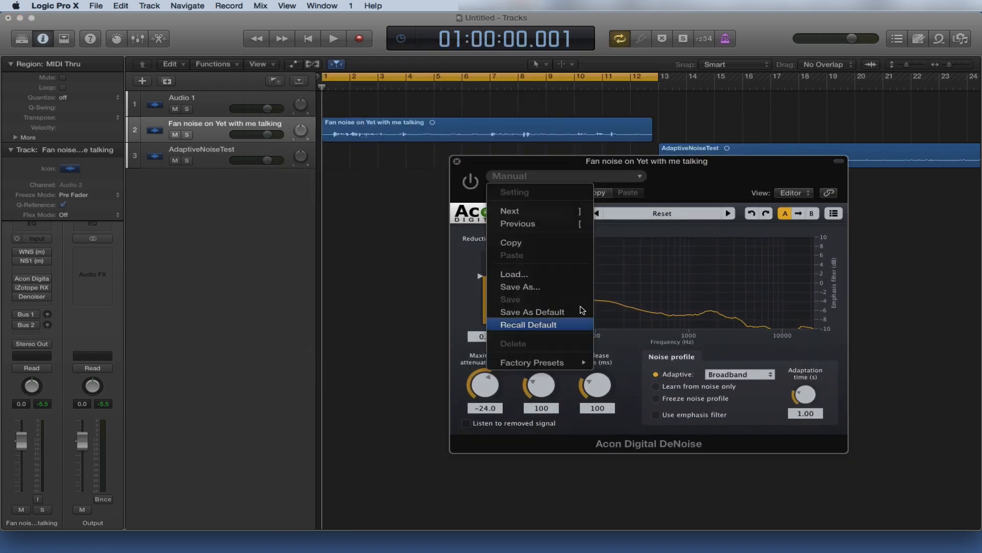
left_click(716, 213)
left_click(728, 214)
left_click(592, 215)
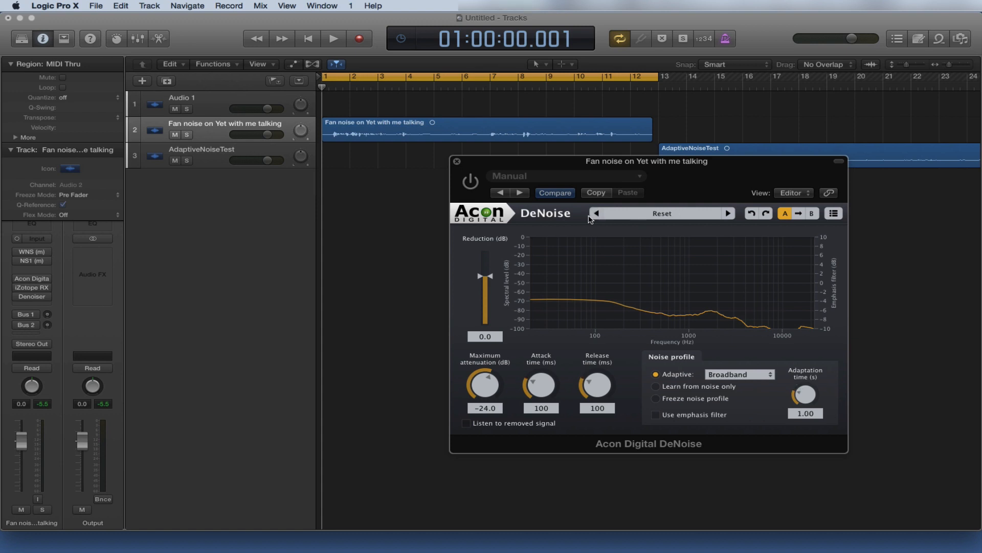
Enable Acon Digital DeNoise and listen to the fan noise region with the Reset preset
left_click_drag(592, 163, 668, 185)
left_click(547, 204)
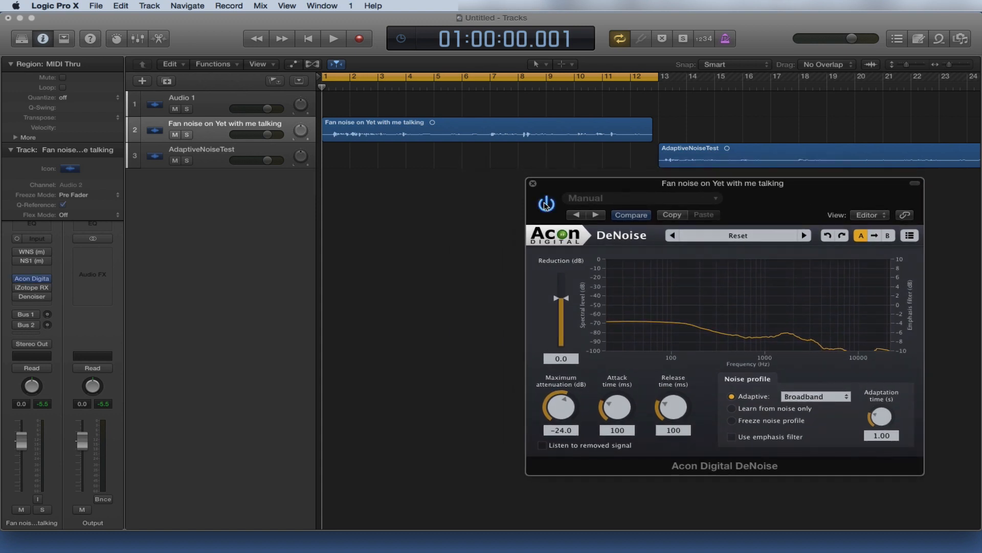
key("space")
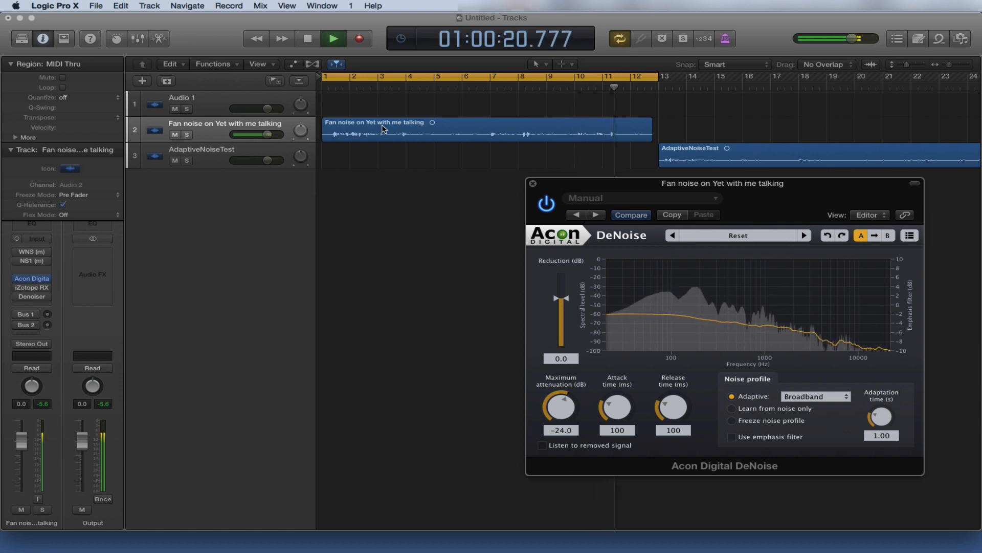
key("space")
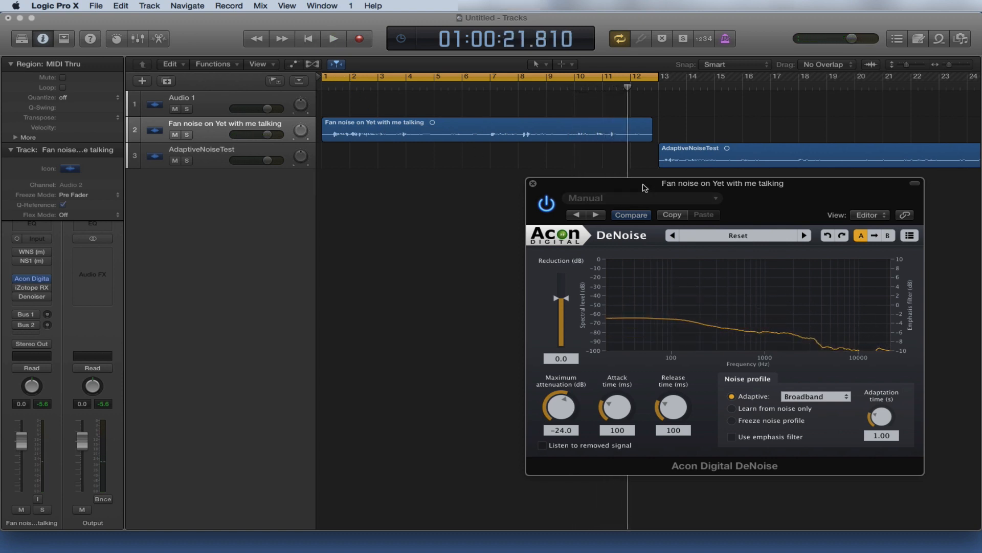
Play the fan noise region from the start and raise the DeNoise reduction to about 11.6 dB
left_click_drag(644, 187, 466, 199)
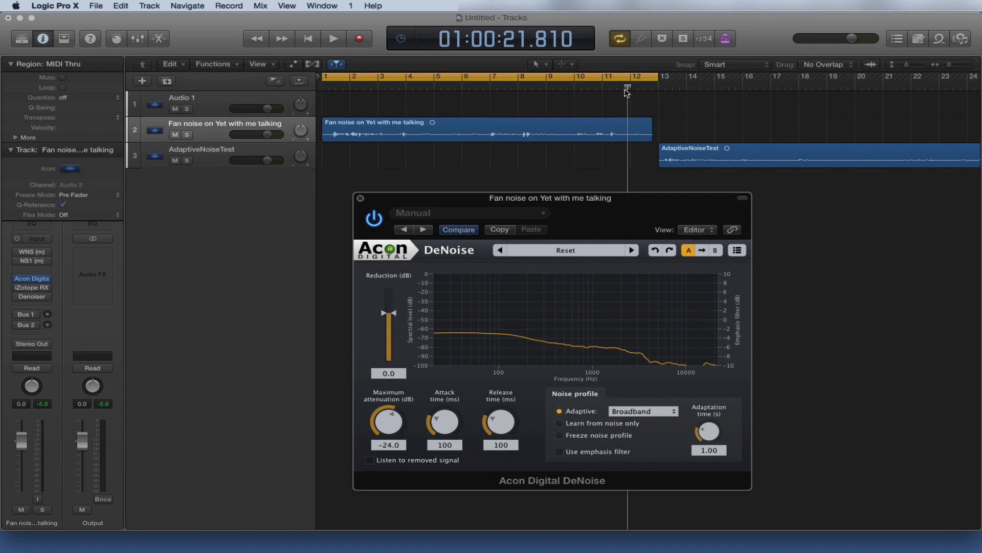
left_click_drag(627, 92, 318, 111)
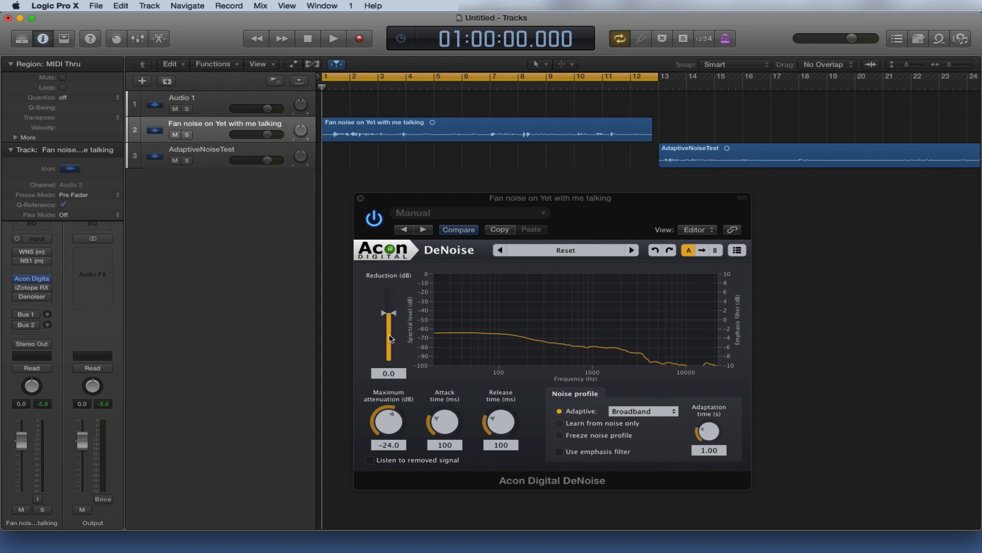
left_click(333, 39)
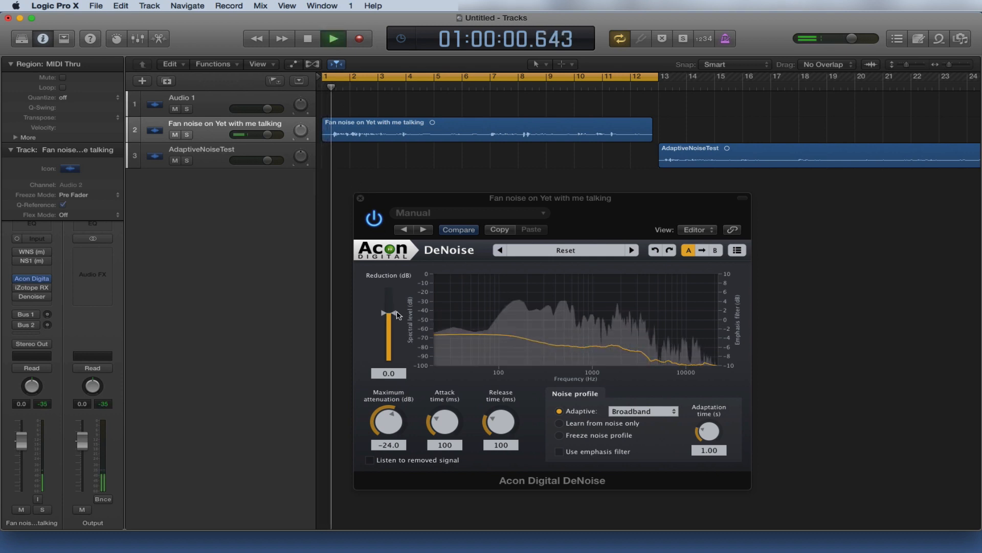
left_click_drag(389, 313, 397, 304)
left_click_drag(395, 296, 396, 292)
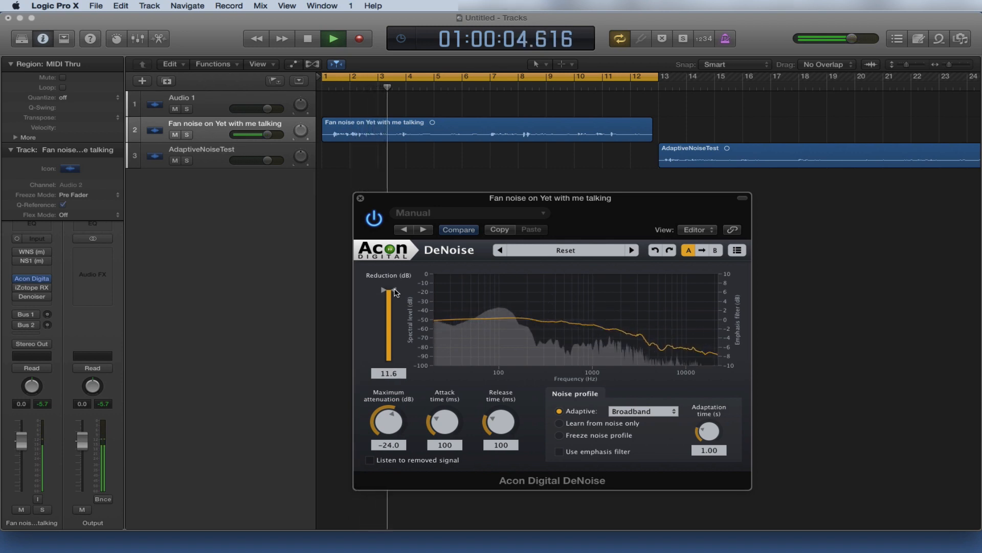
Set the DeNoise maximum attenuation to -32.3 dB and the reduction to 8.3 dB during playback, and stop the playback
left_click_drag(395, 292, 391, 324)
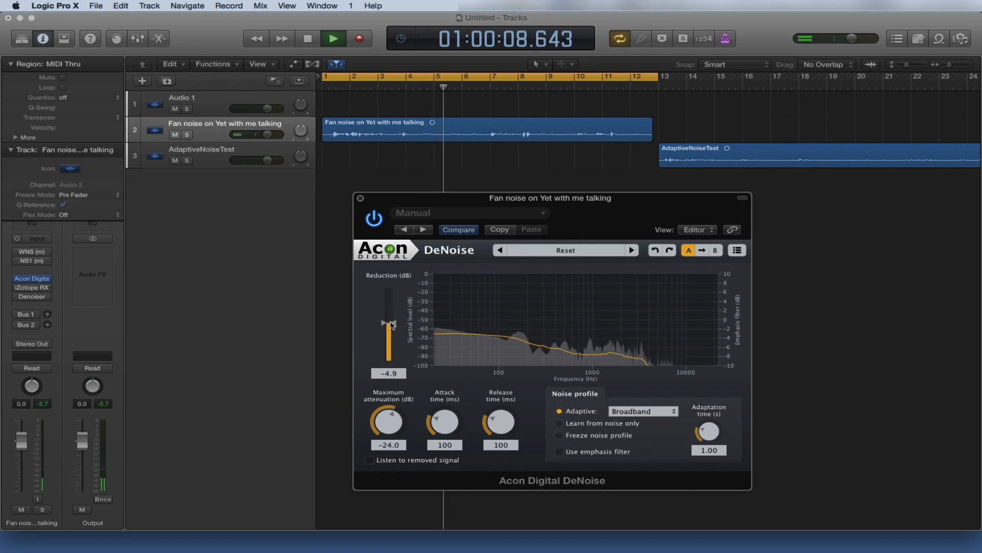
left_click_drag(392, 324, 392, 319)
left_click_drag(395, 413, 390, 441)
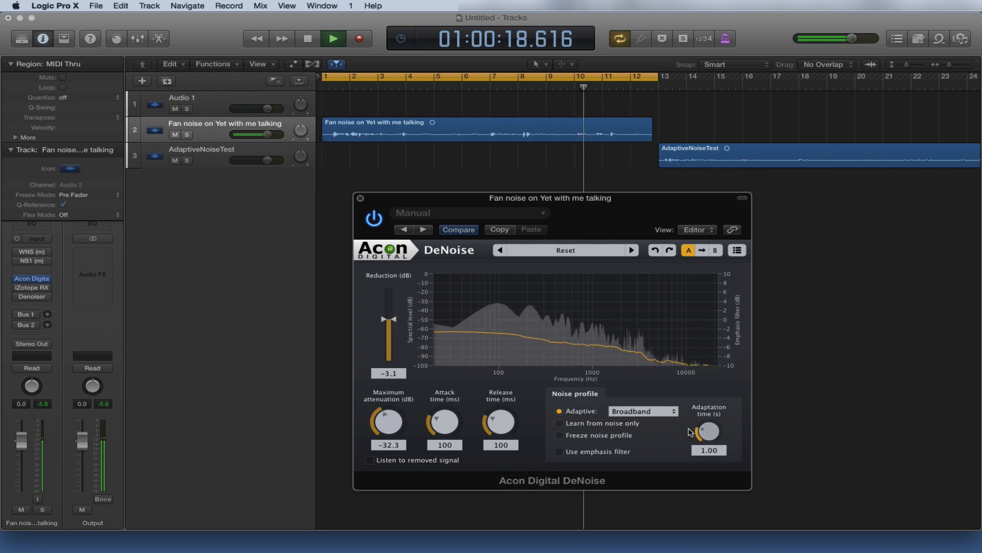
left_click_drag(388, 318, 387, 298)
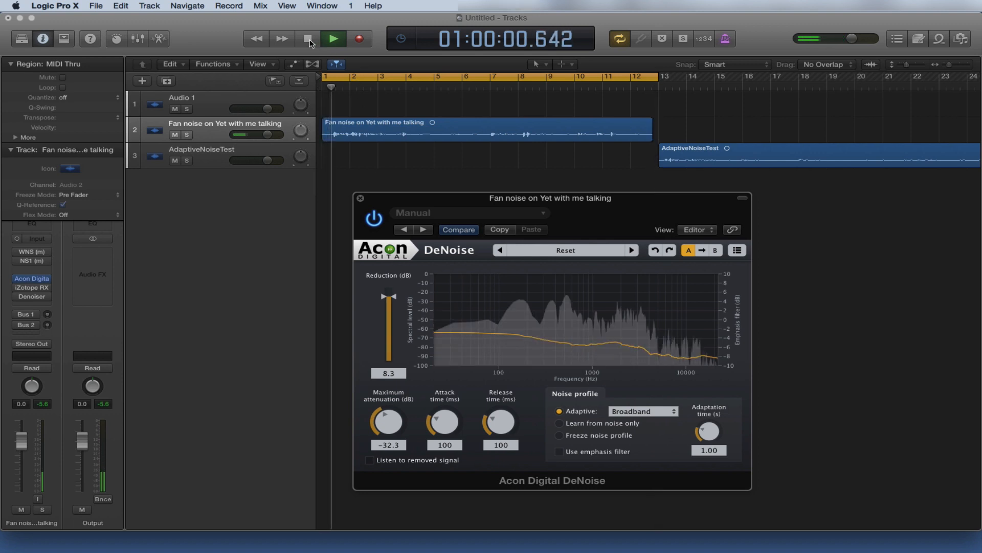
key("space")
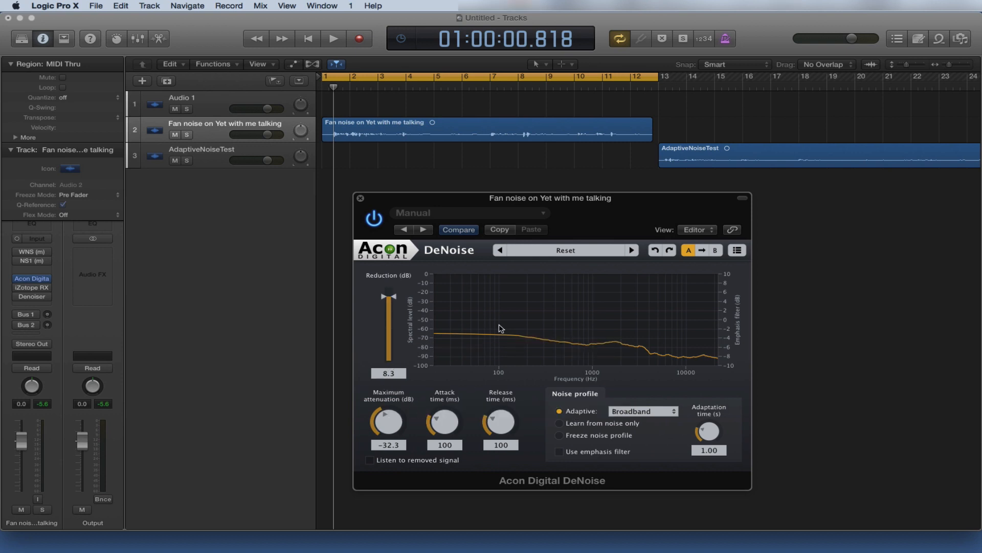
Listen to the fan noise region from near its start with DeNoise active, and stop the playback
left_click(330, 86)
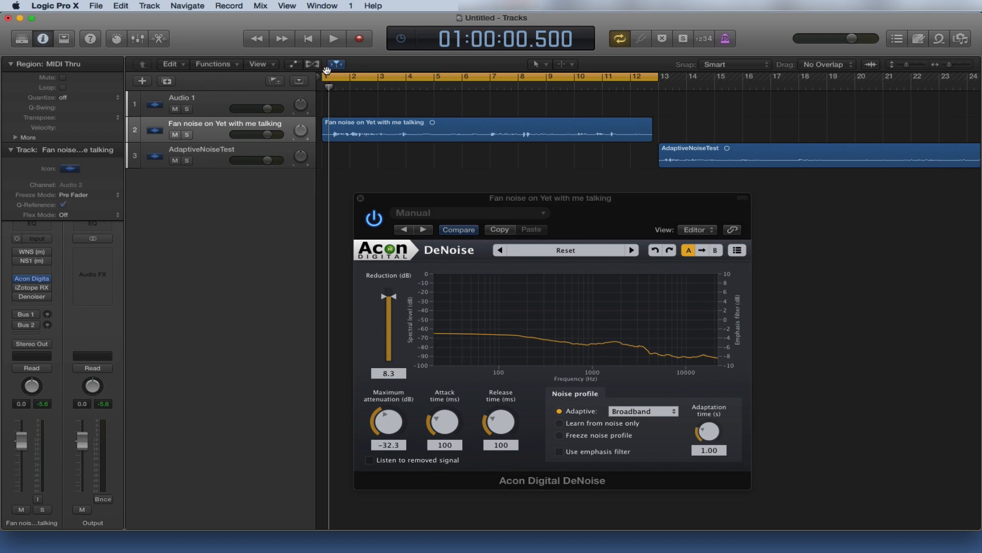
key("space")
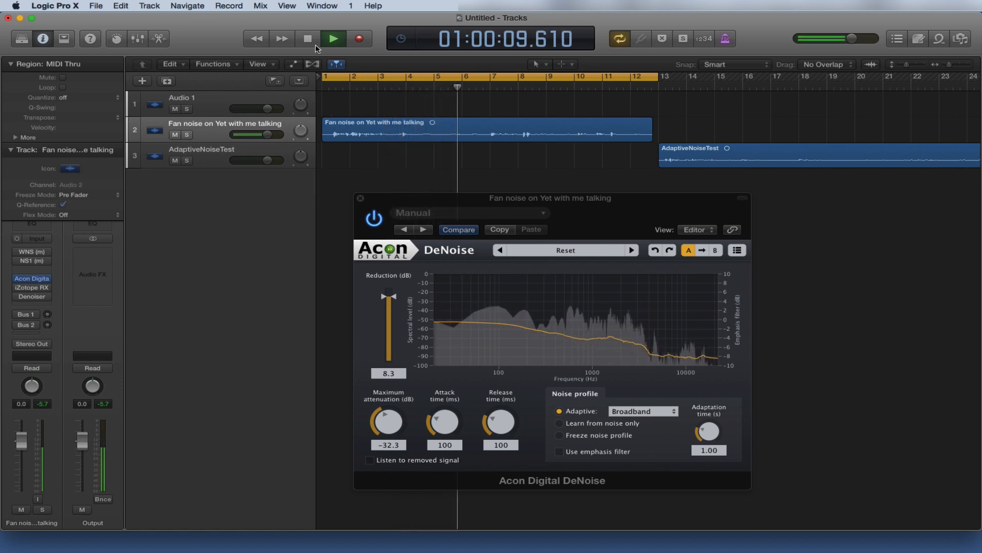
key("space")
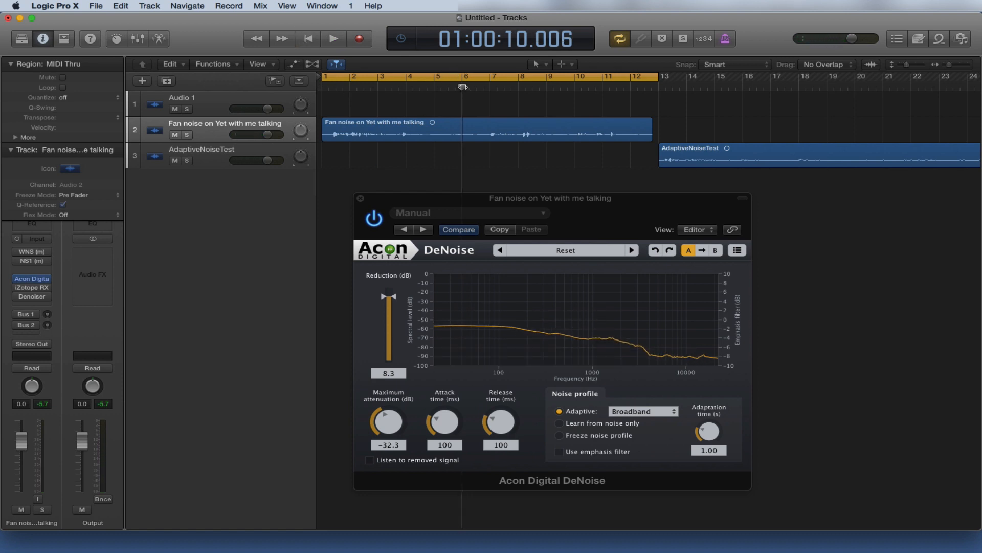
Play the fan noise region from the start, comparing DeNoise on and bypassed, and stop with DeNoise bypassed
key("Return")
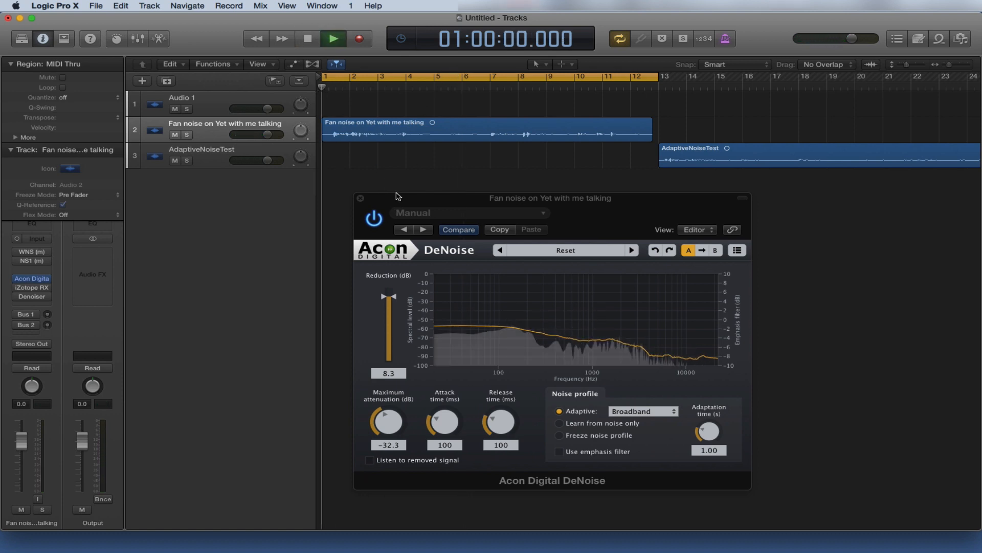
left_click(375, 222)
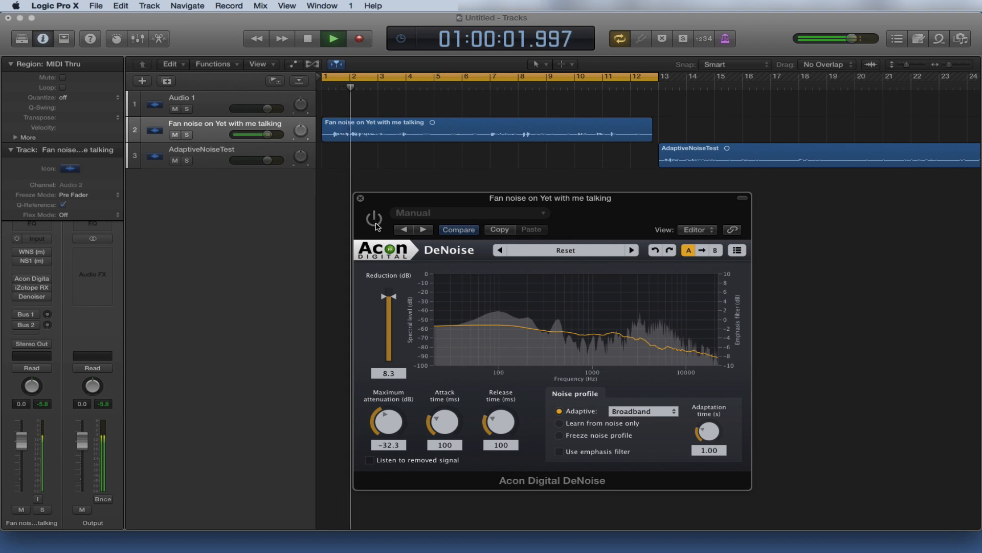
left_click(375, 224)
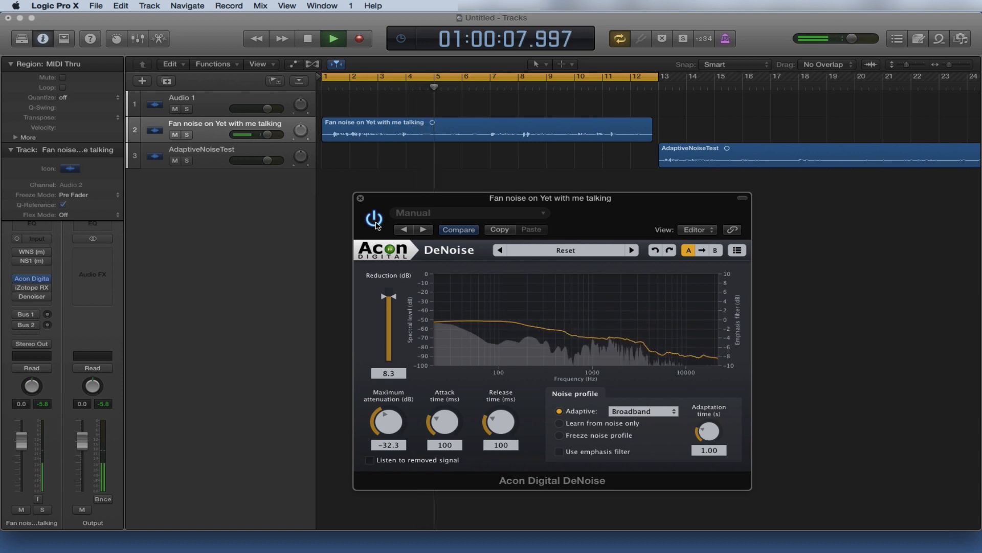
left_click(375, 225)
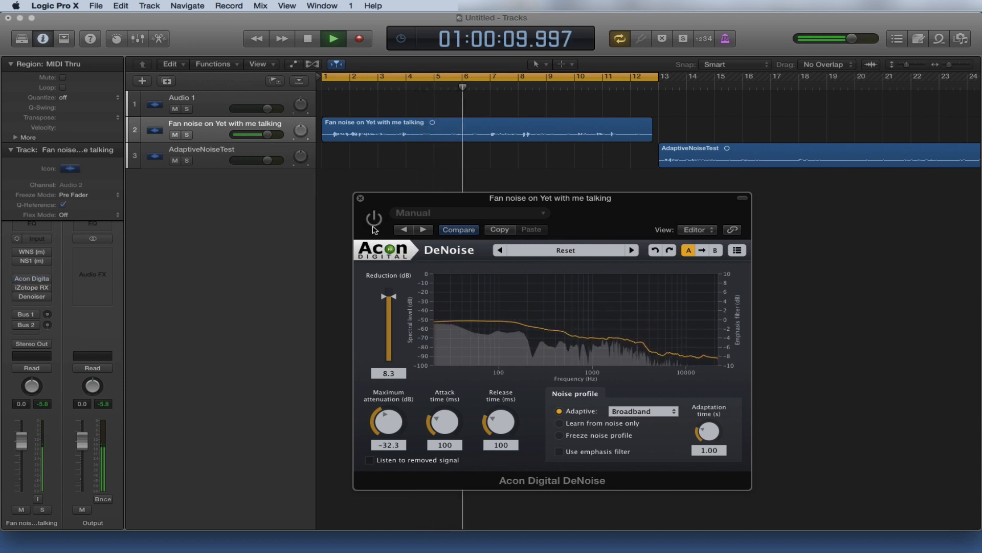
left_click(374, 226)
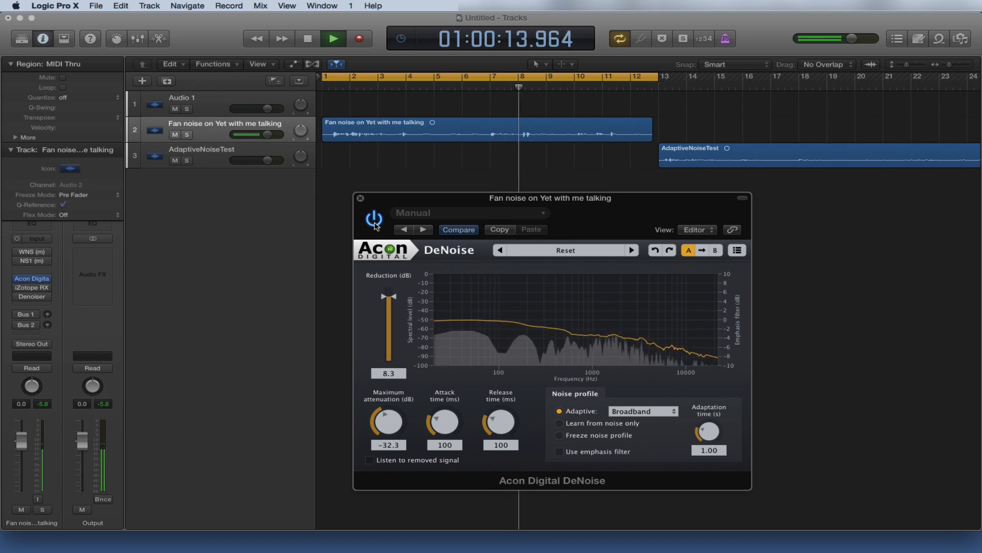
left_click(375, 227)
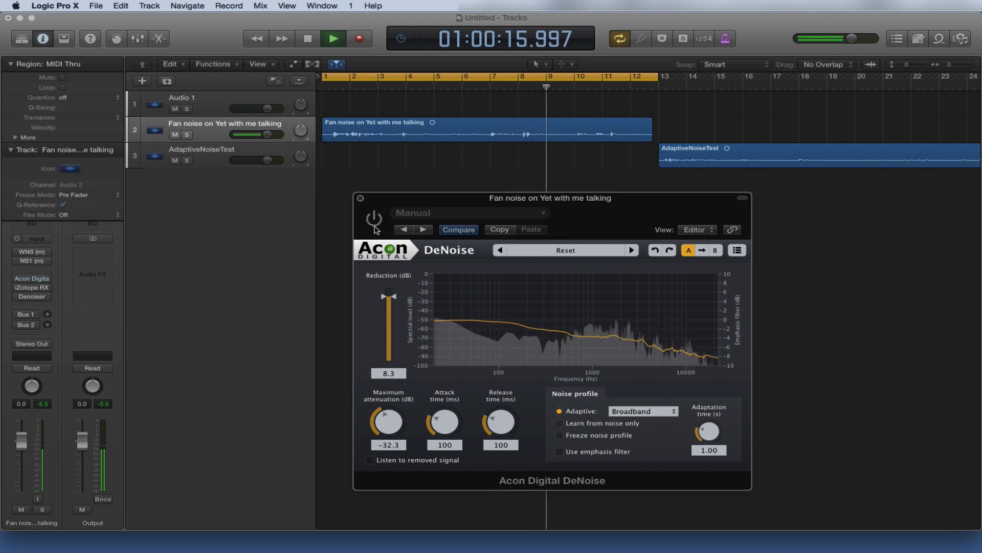
left_click(374, 220)
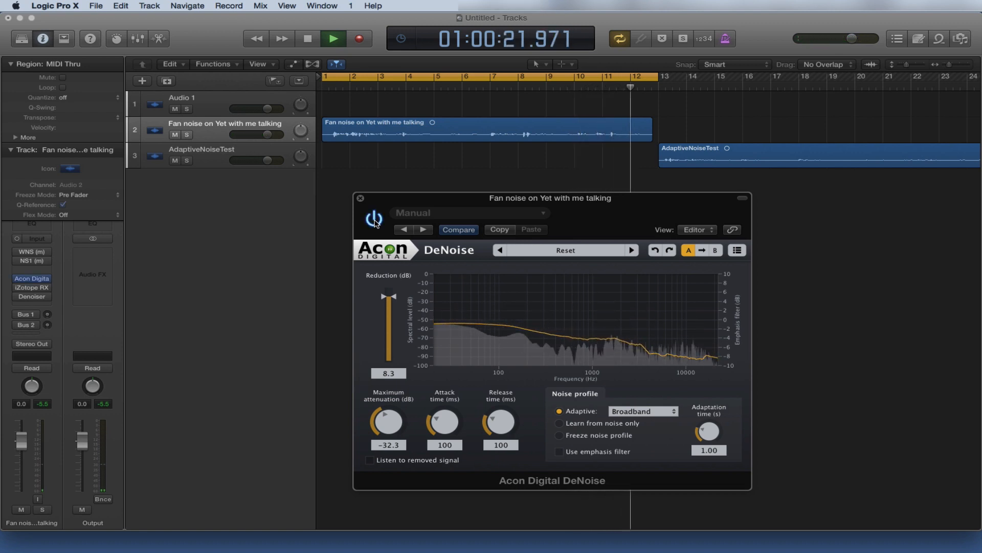
left_click(374, 220)
key("space")
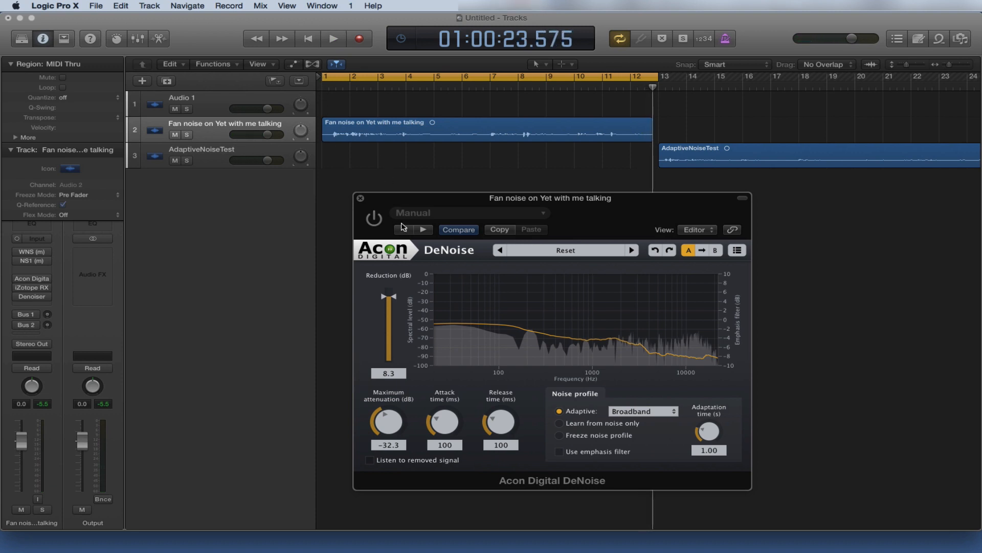
Close DeNoise and open iZotope RX 4 Dialogue Denoiser, placing its window clear of the track regions
left_click(361, 198)
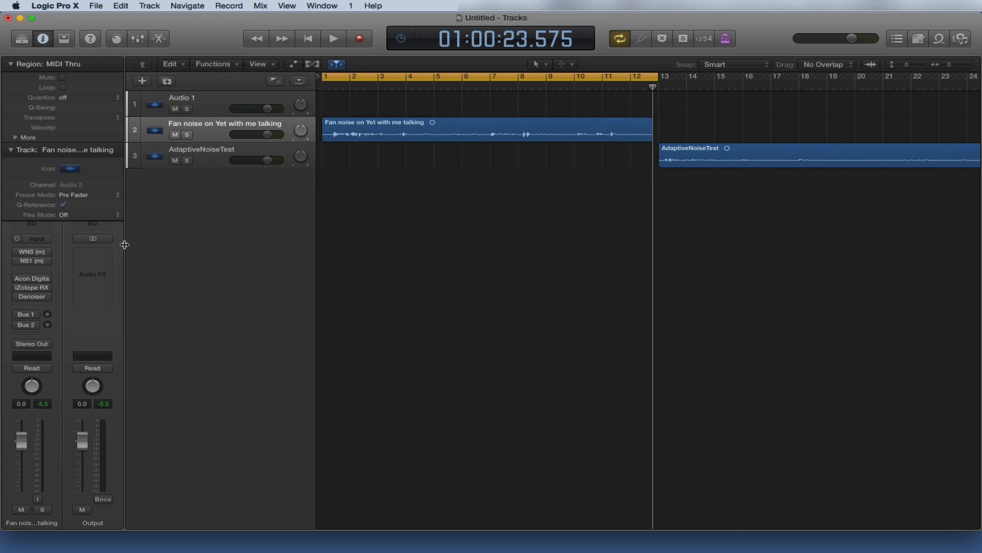
left_click(28, 291)
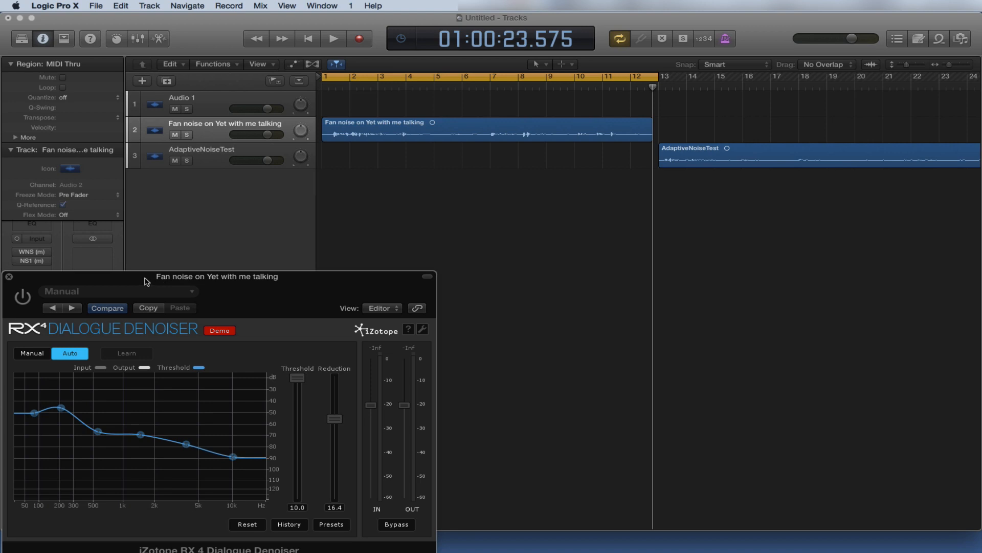
left_click_drag(146, 280, 521, 231)
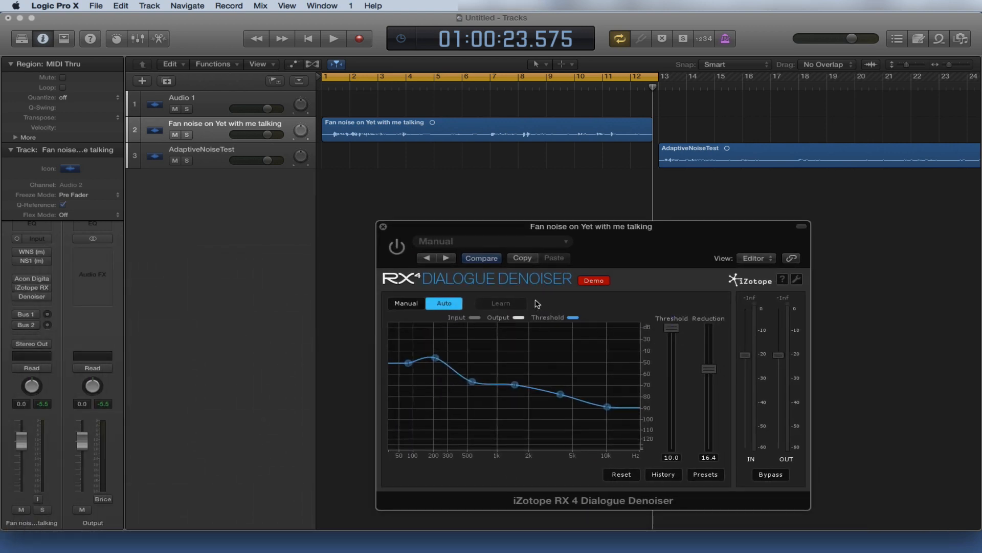
Load the Default preset in Dialogue Denoiser and keep it in Auto mode
left_click(564, 244)
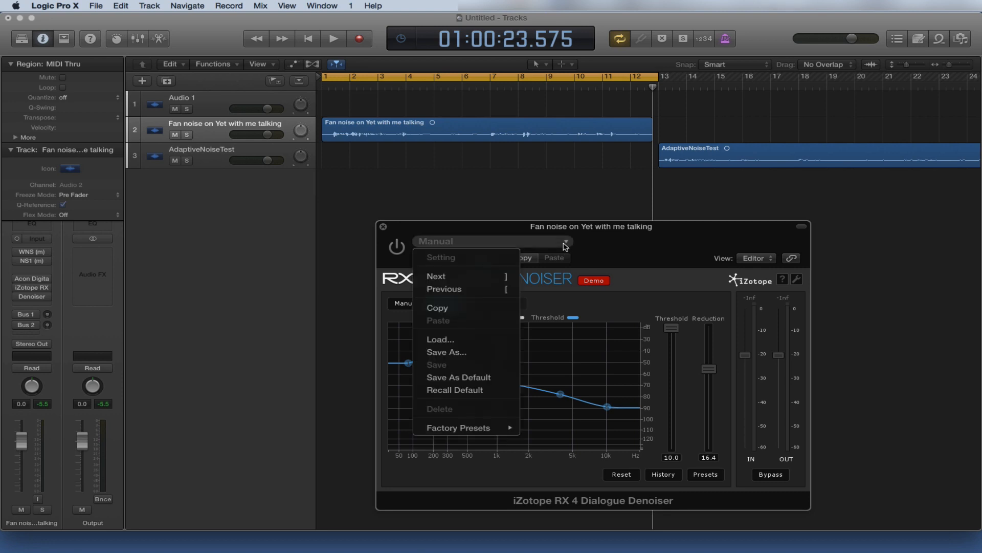
left_click(457, 389)
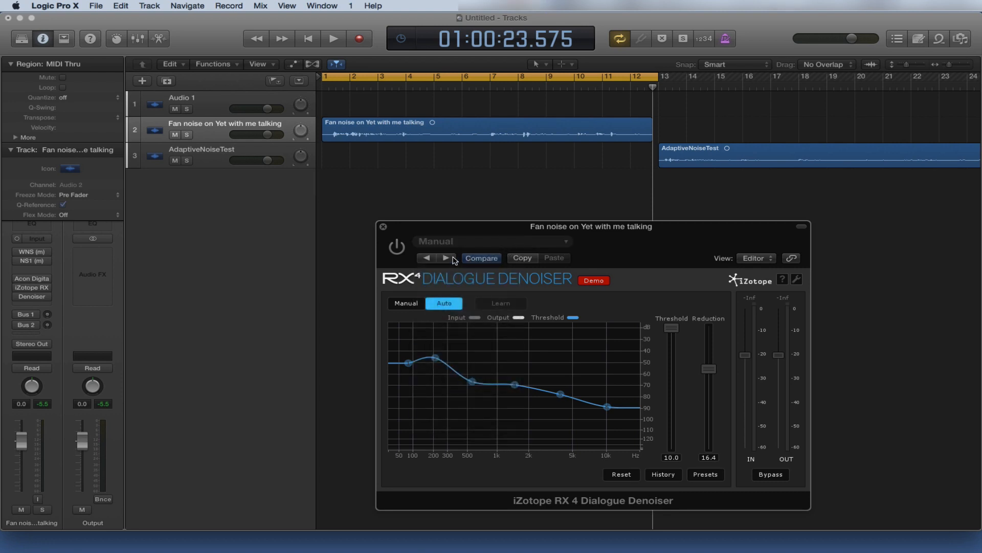
left_click(447, 259)
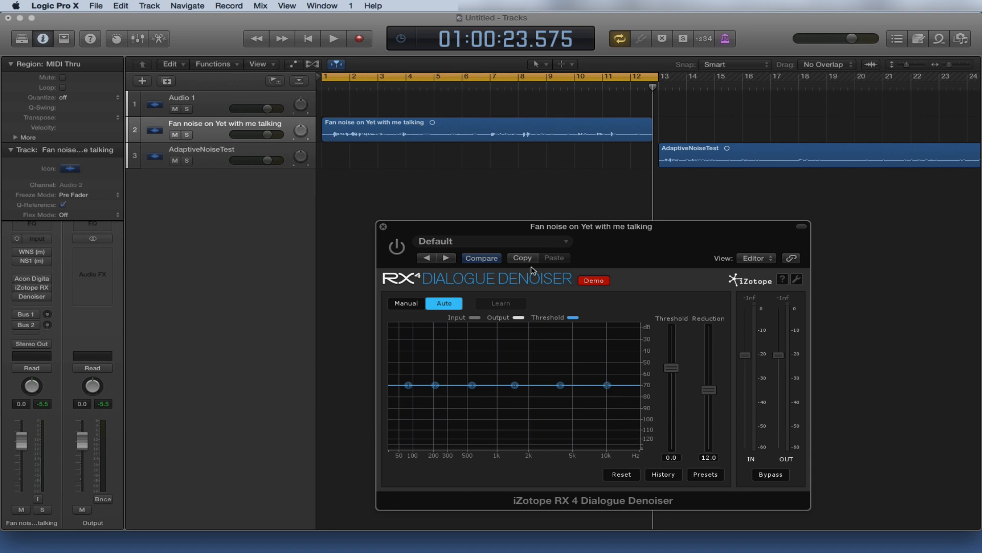
left_click(457, 303)
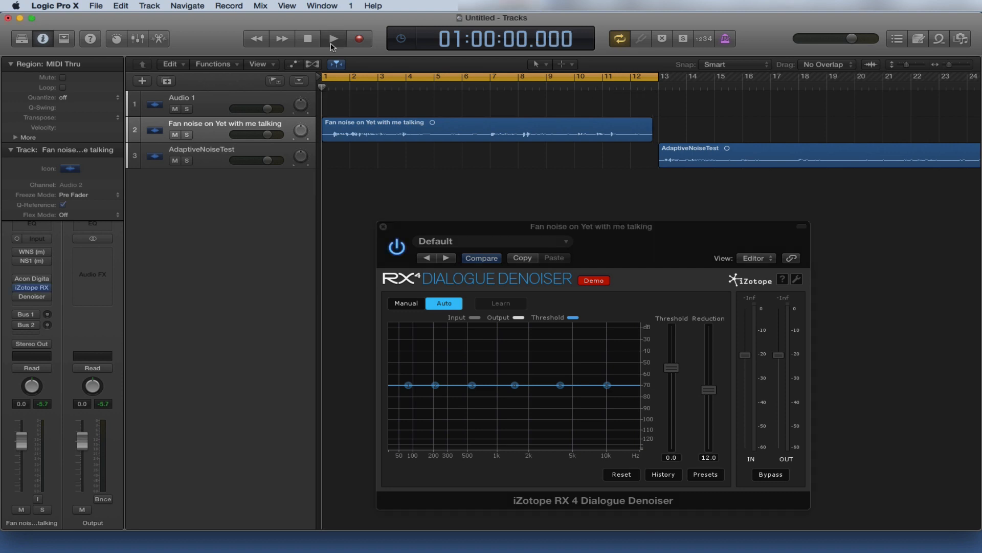
Play the fan noise region from the start with the Default preset, comparing Dialogue Denoiser on and bypassed, and stop the playback
key("space")
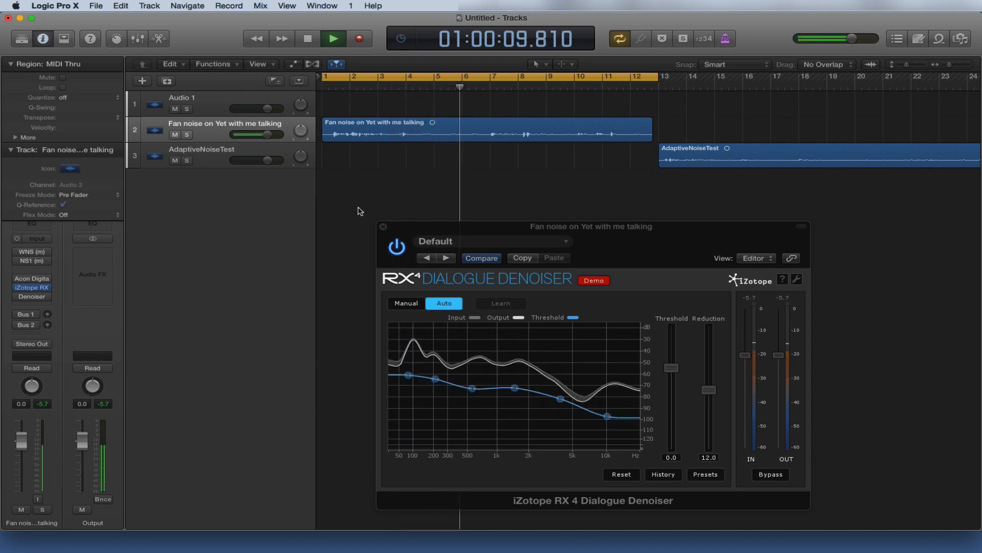
left_click(398, 248)
left_click(397, 249)
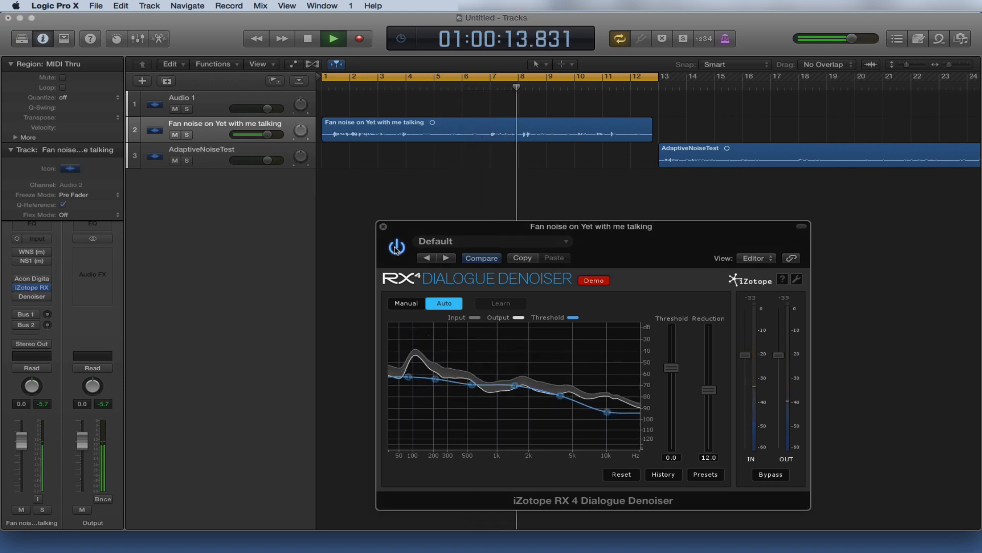
key("space")
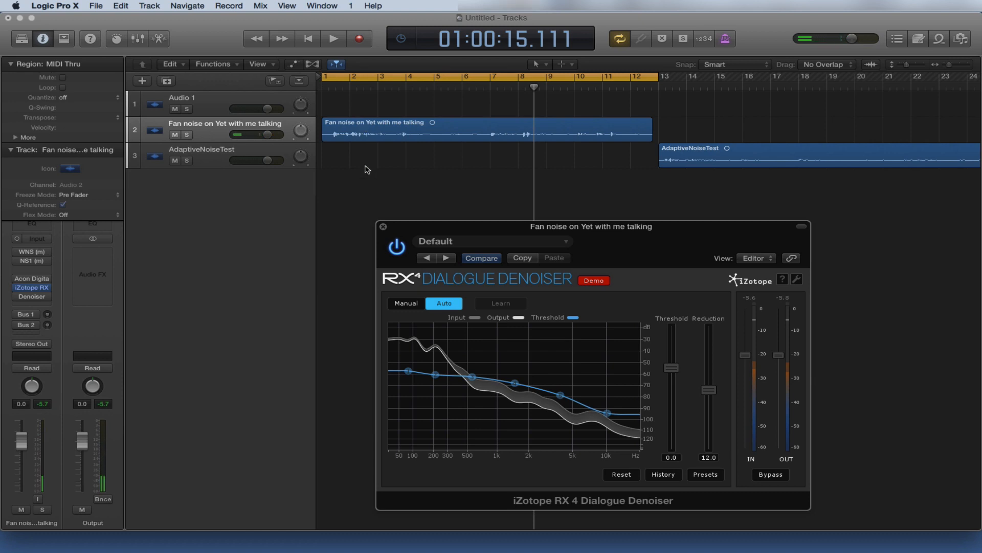
Raise the Dialogue Denoiser threshold to 10.0 and reduction to 25.0, and listen to the fan noise region from the start
left_click_drag(534, 92, 315, 97)
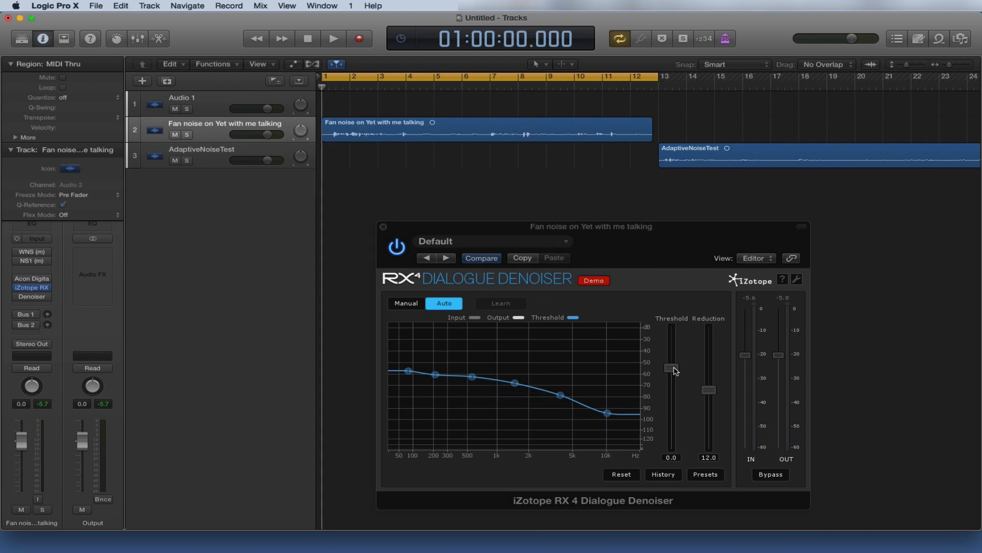
left_click_drag(674, 370, 672, 325)
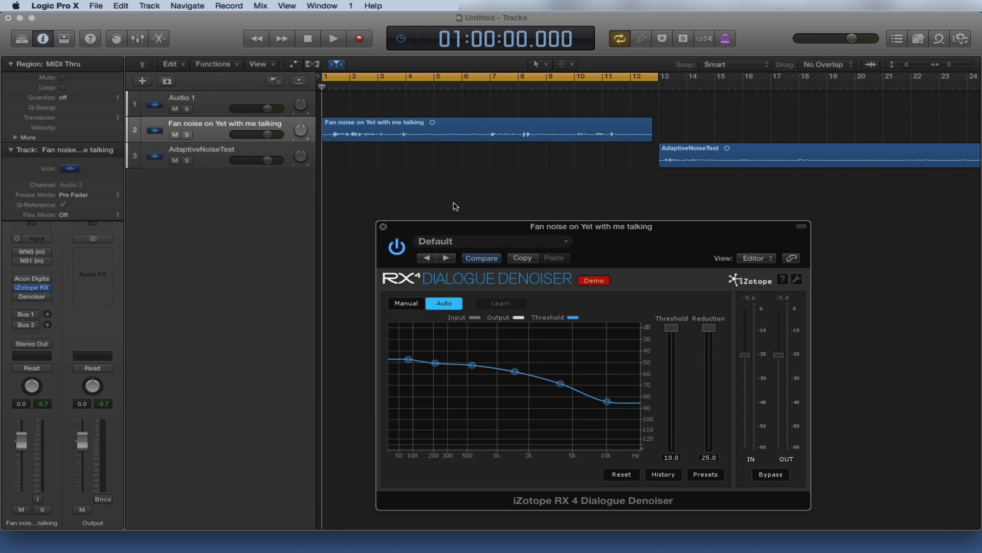
left_click(339, 42)
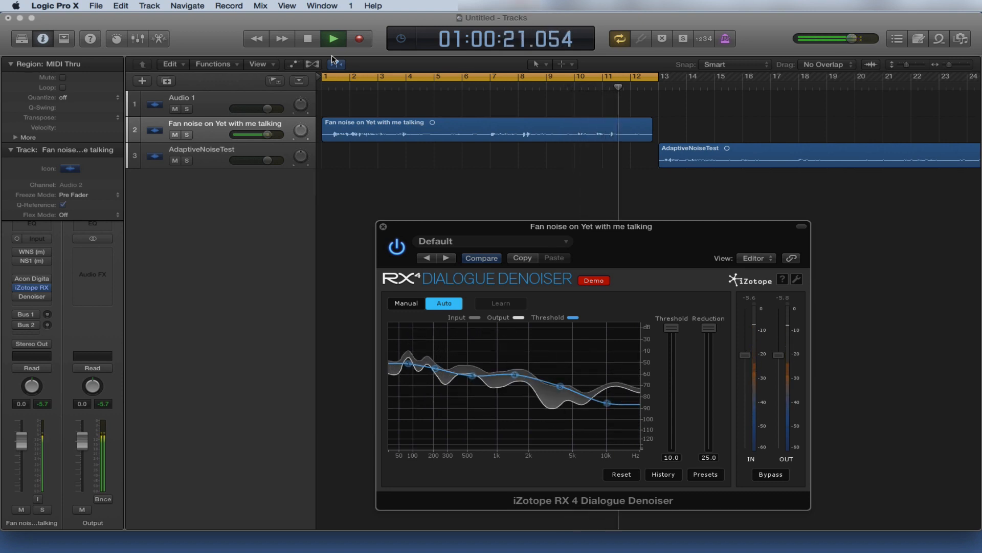
key("space")
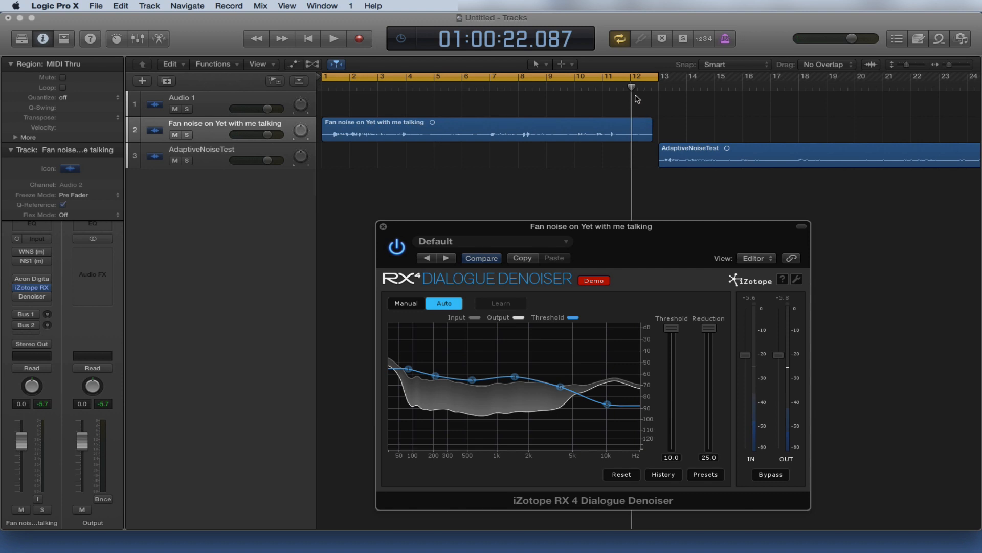
Return the playhead to the project start, and bypass and close Dialogue Denoiser
key("Return")
left_click(366, 152)
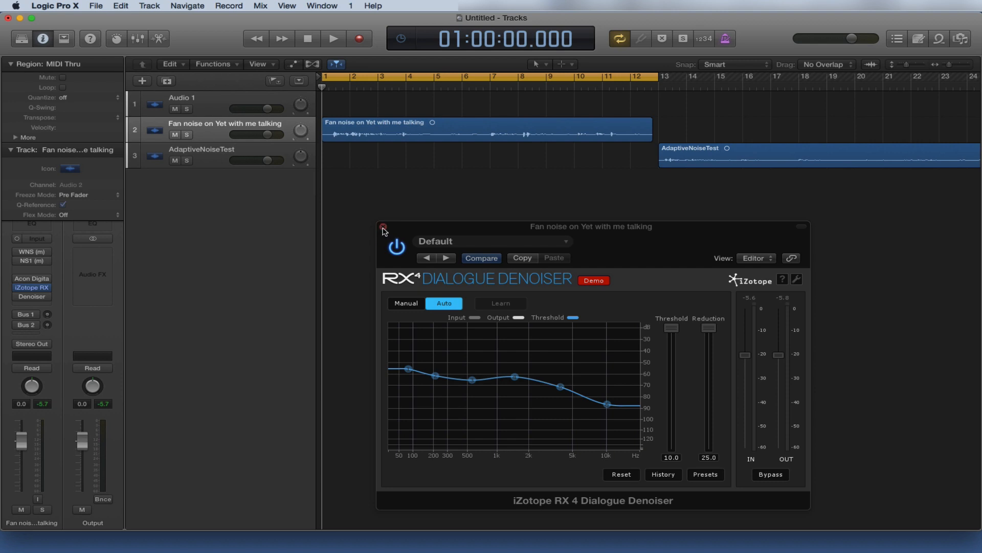
left_click(391, 248)
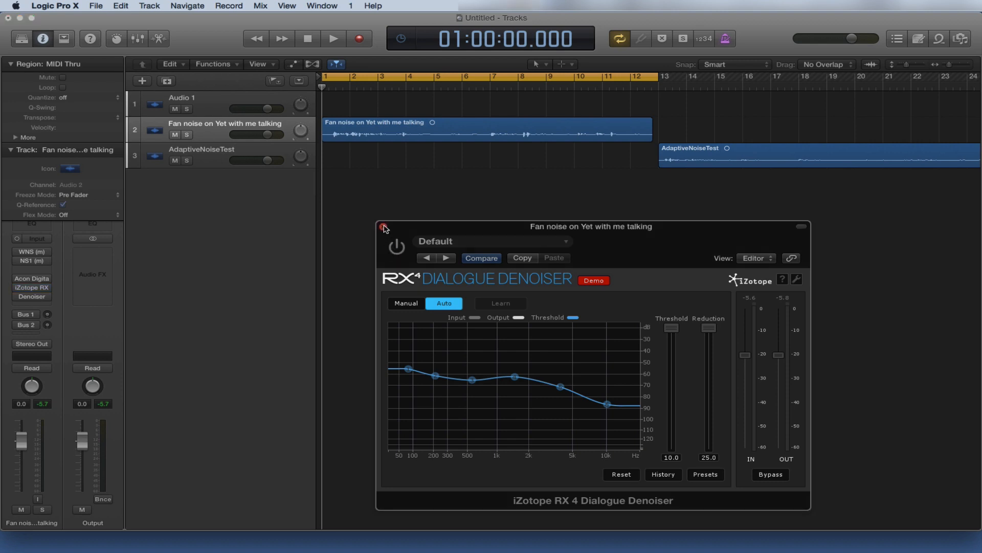
left_click(384, 227)
Open the Denoiser insert clear of the track list and regions, and recall its default settings
left_click(31, 298)
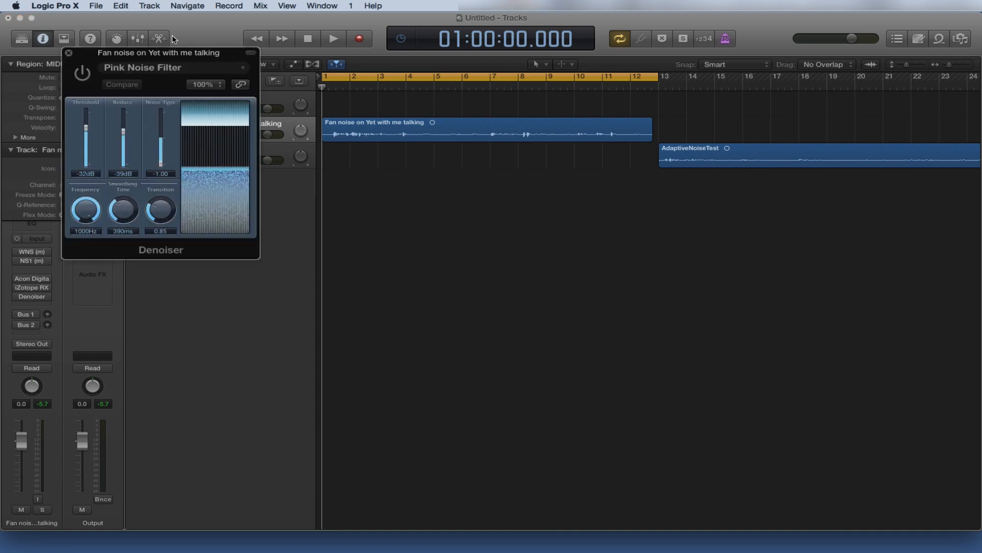
left_click_drag(152, 53, 481, 199)
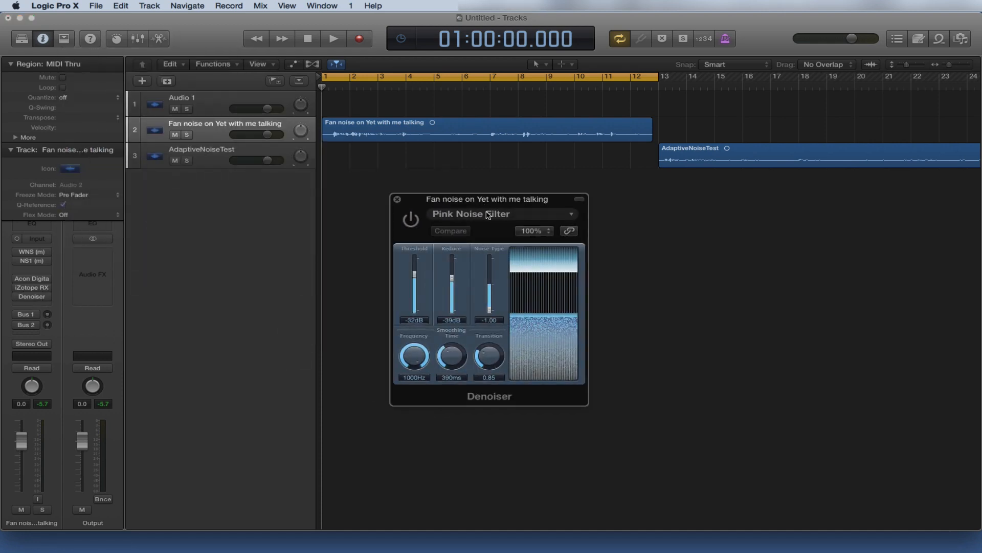
left_click(539, 217)
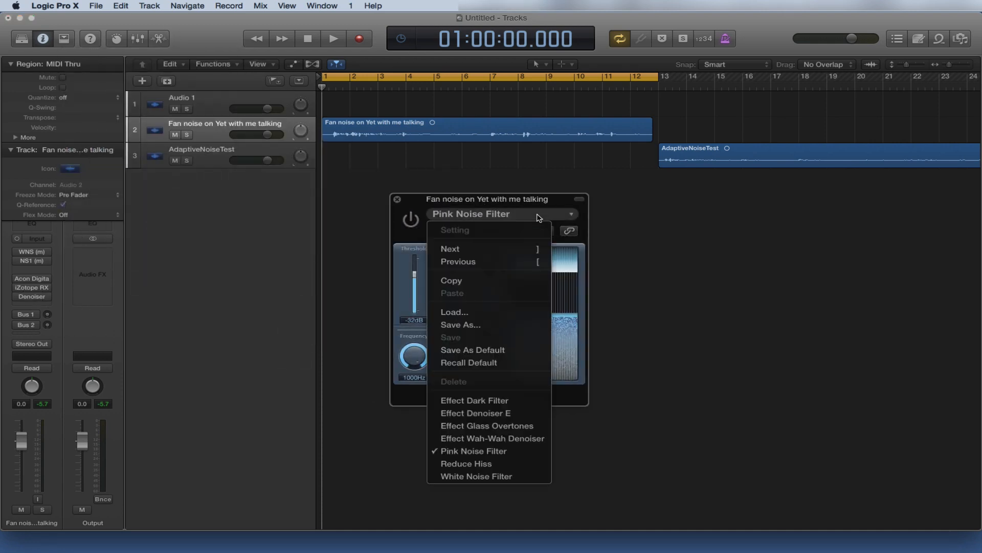
left_click(499, 367)
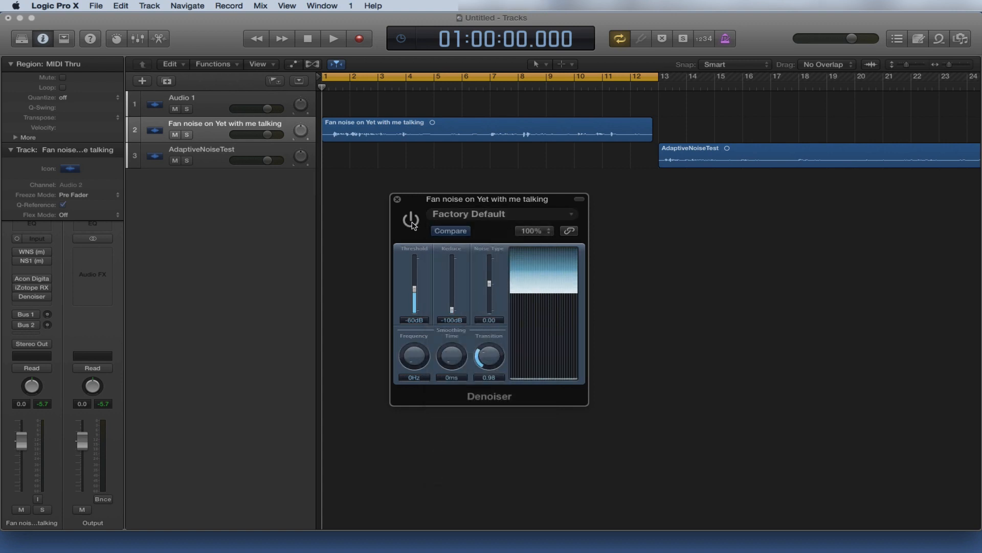
Enable the Denoiser and play the fan noise region from the start with the Factory Default settings, and stop the playback
left_click(332, 39)
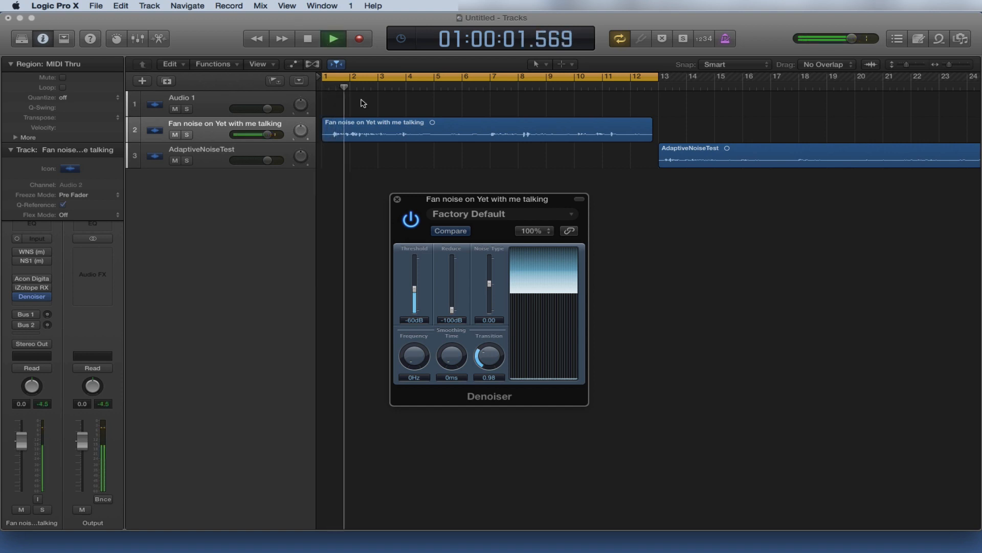
left_click(307, 39)
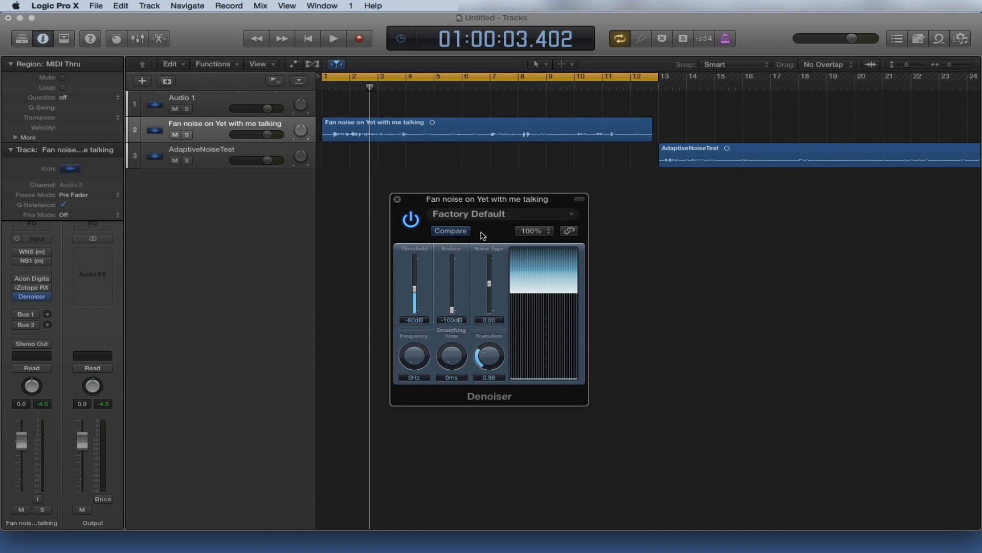
Load the Denoiser's Pink Noise Filter preset and set Reduce to -100 dB
left_click(535, 215)
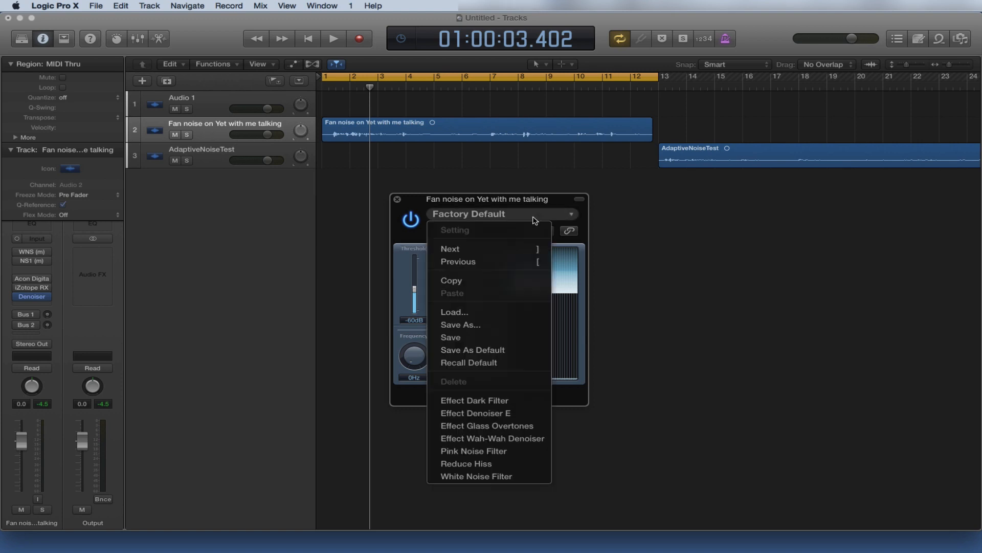
left_click(454, 452)
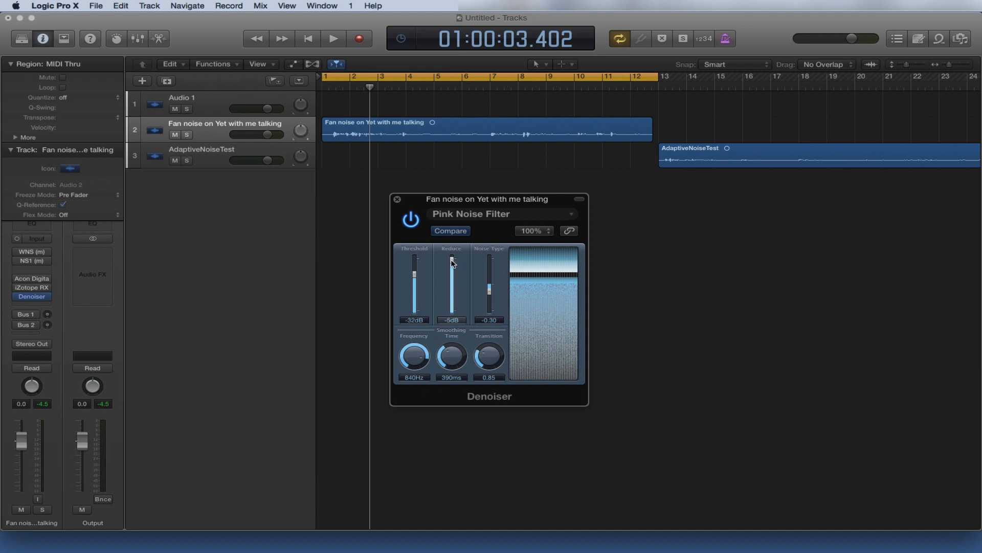
left_click_drag(452, 262, 451, 307)
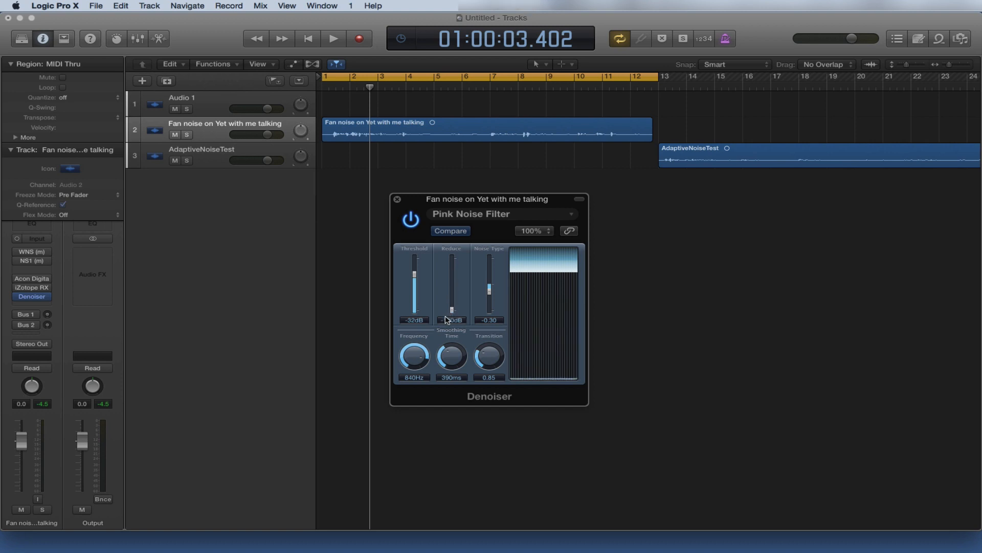
Play the fan noise region from the start while setting Noise Type to -1.00 and Threshold to -33 dB, and stop the playback
left_click_drag(371, 88, 323, 86)
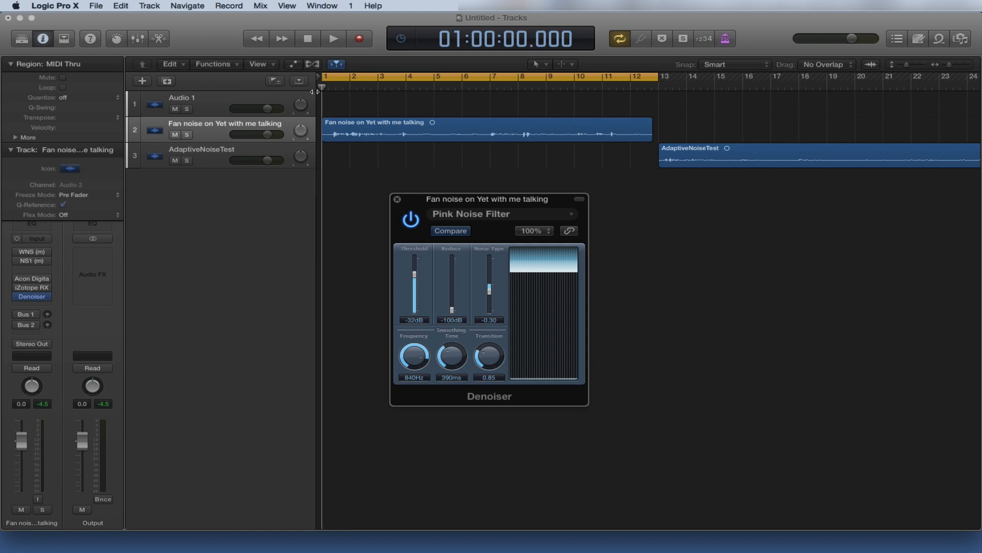
left_click(334, 40)
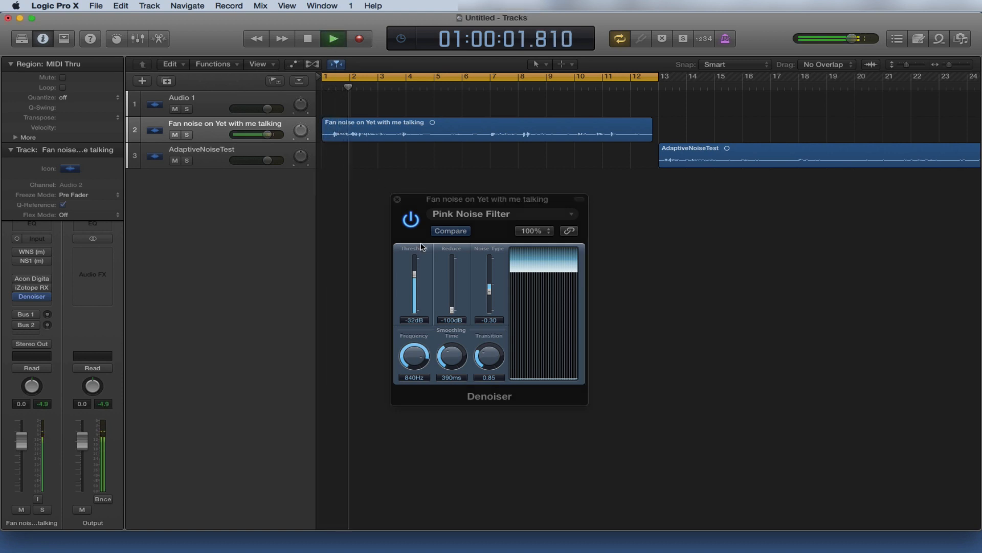
left_click_drag(489, 289, 489, 313)
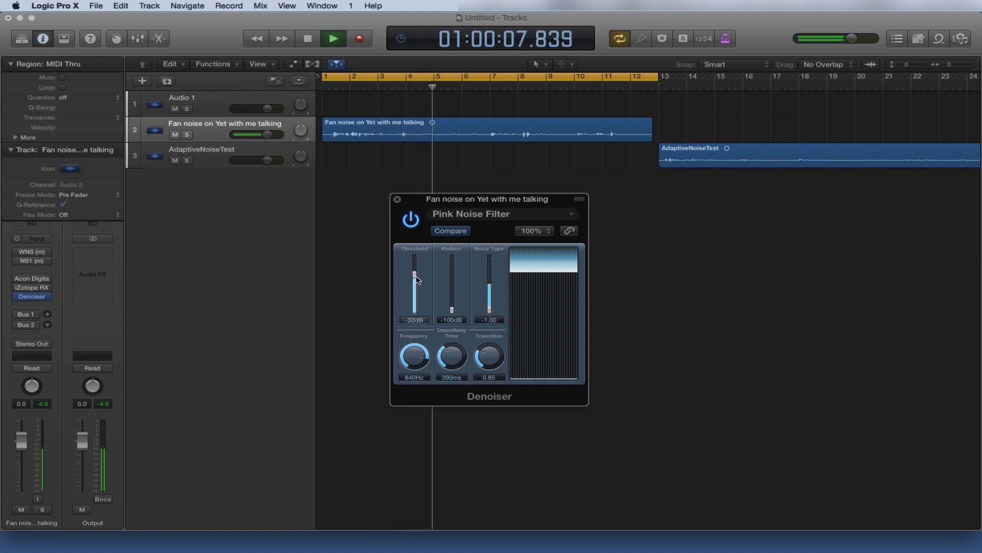
mouse_move(415, 276)
left_mouse_down()
mouse_move(412, 294)
mouse_move(415, 277)
left_mouse_up()
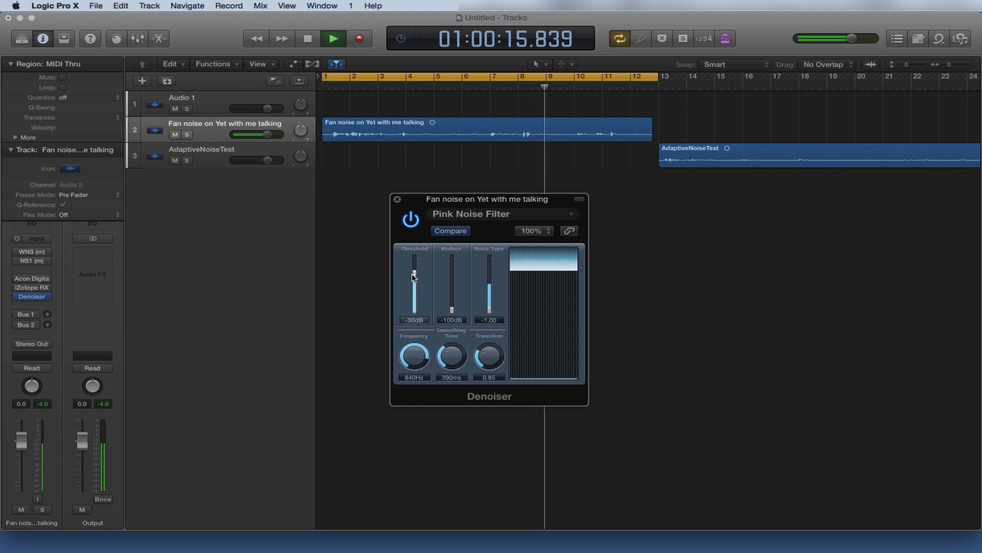
left_click_drag(415, 277, 417, 276)
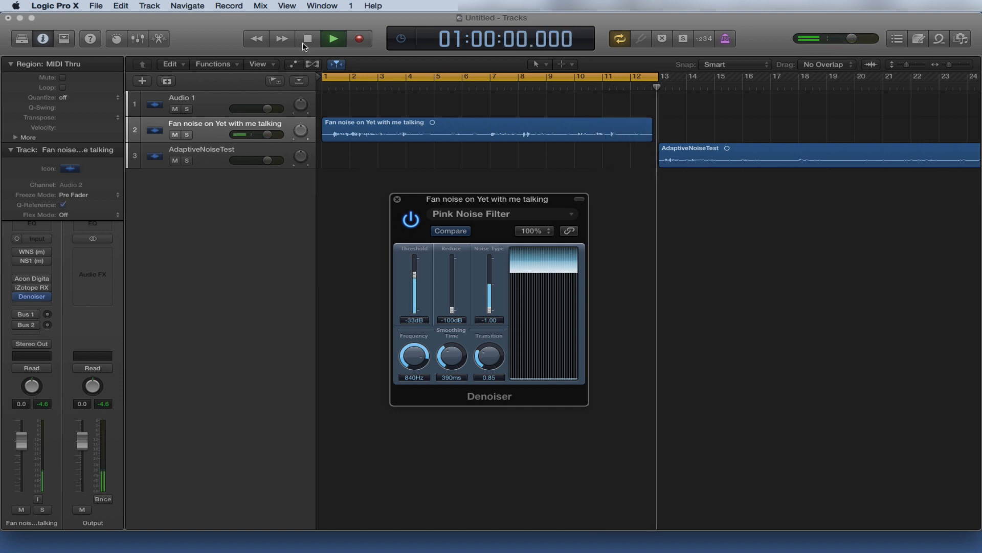
left_click(306, 40)
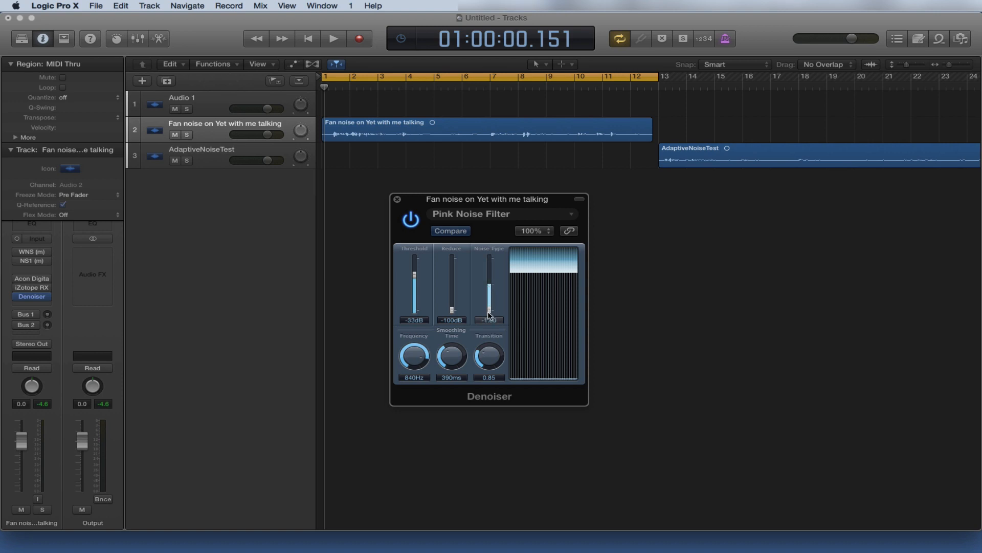
Replay the fan noise region while trying Noise Type at -0.94 and returning it to -1.00, and stop the playback
left_click(333, 40)
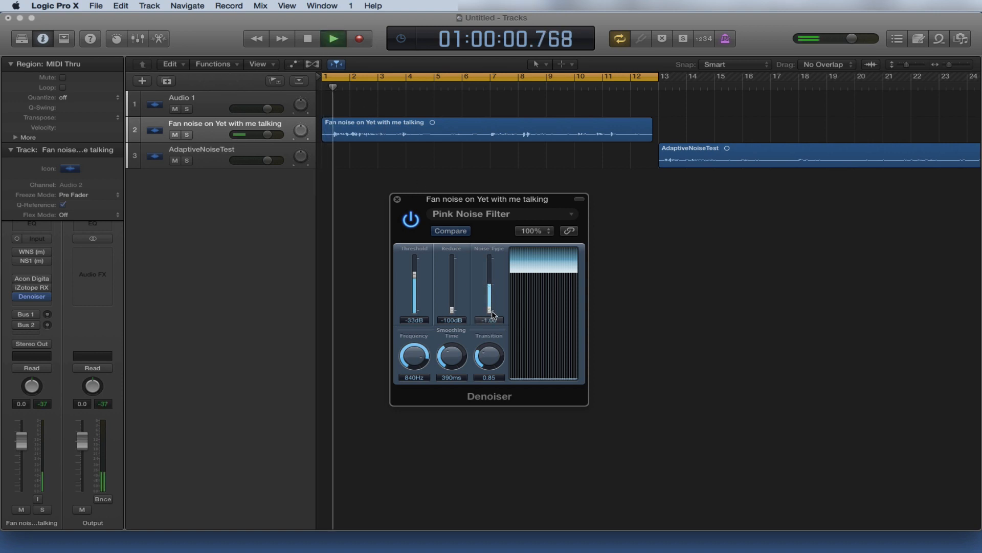
mouse_move(490, 313)
left_mouse_down()
mouse_move(490, 259)
mouse_move(490, 310)
left_mouse_up()
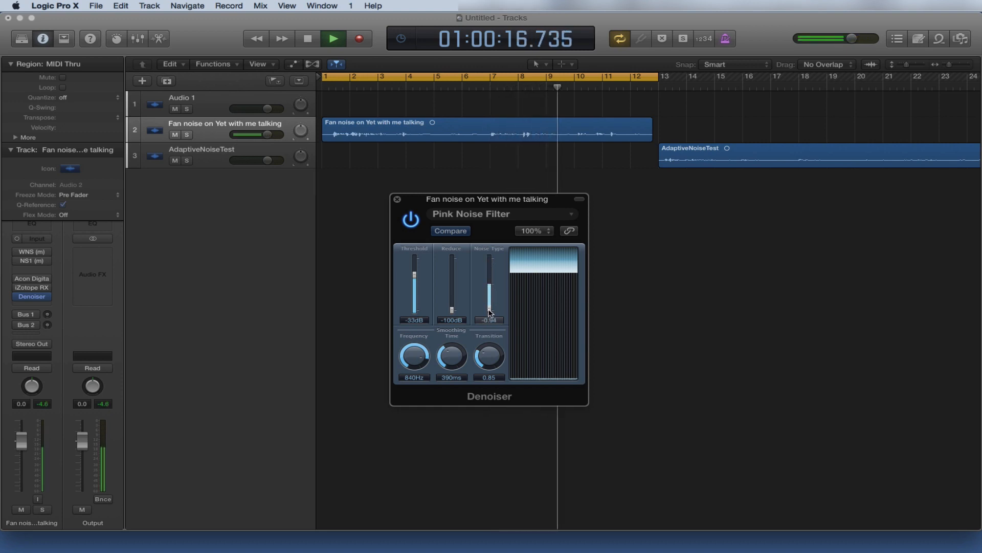
key("space")
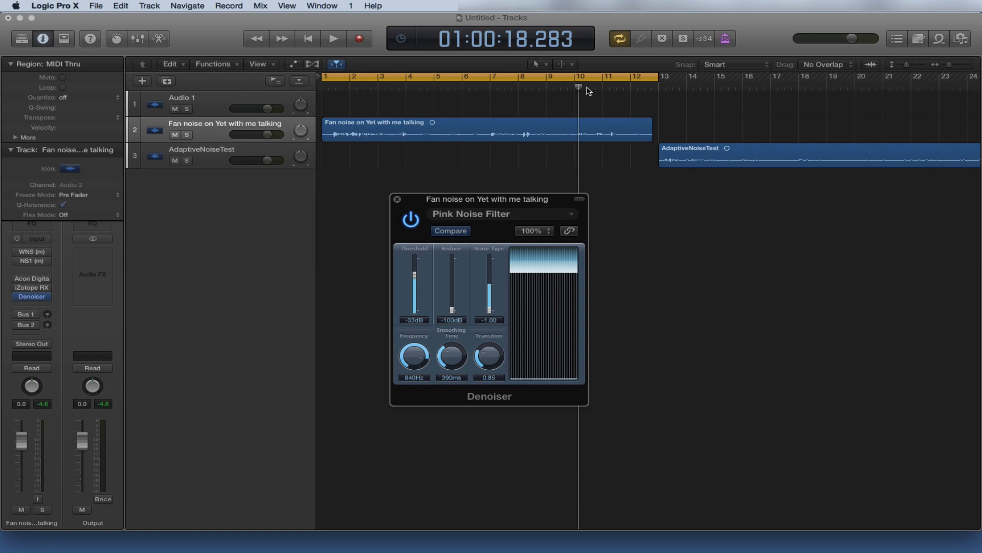
Replay the fan noise region from near its start while setting Reduce to -56 dB and Threshold to 0 dB, and stop the playback
left_click_drag(578, 90, 334, 98)
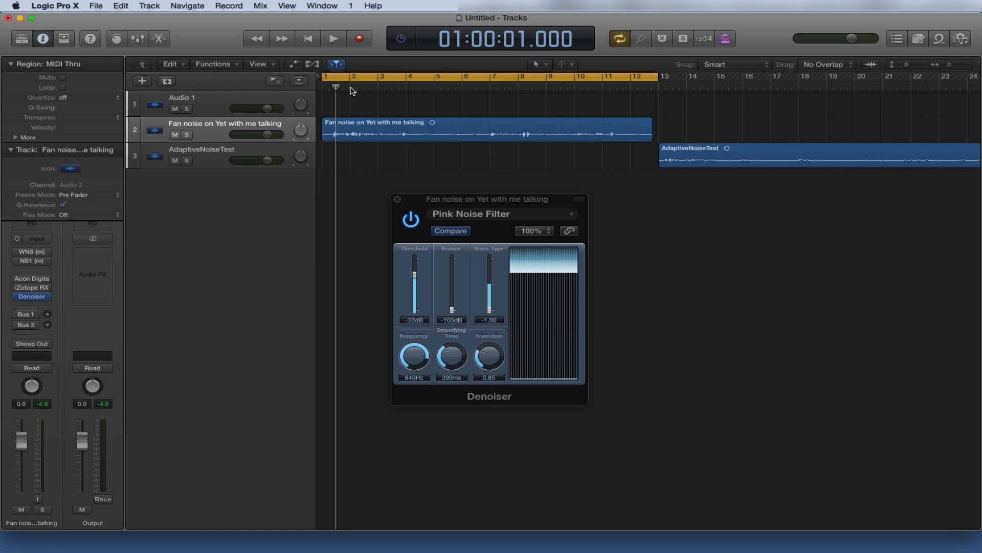
mouse_move(453, 314)
left_mouse_down()
mouse_move(454, 257)
mouse_move(443, 312)
left_mouse_up()
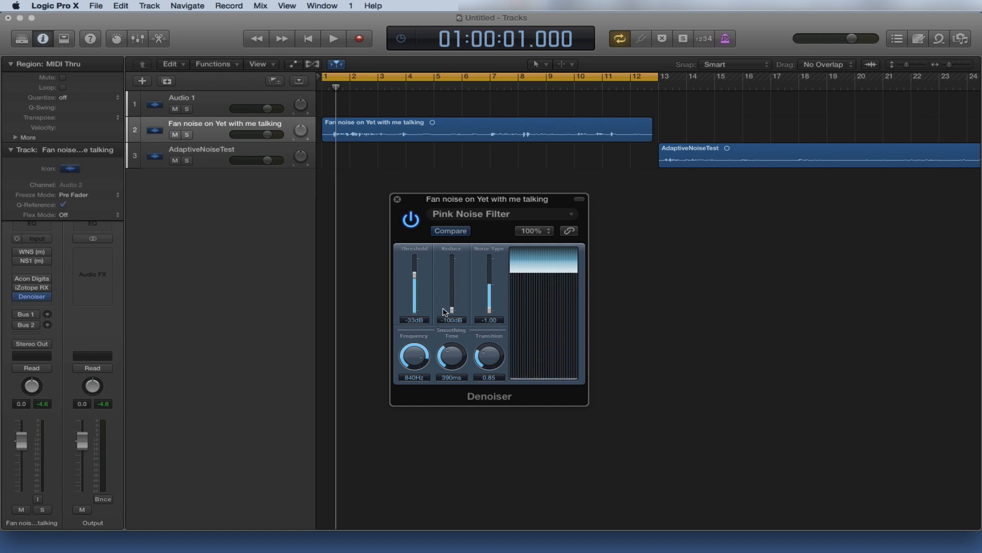
left_click(332, 44)
left_click(336, 42)
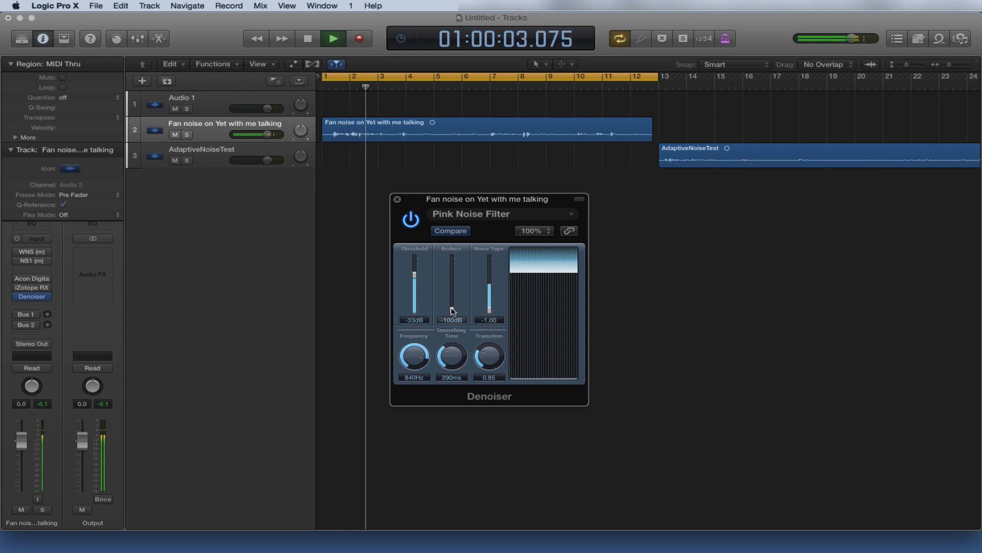
left_click_drag(453, 311, 451, 280)
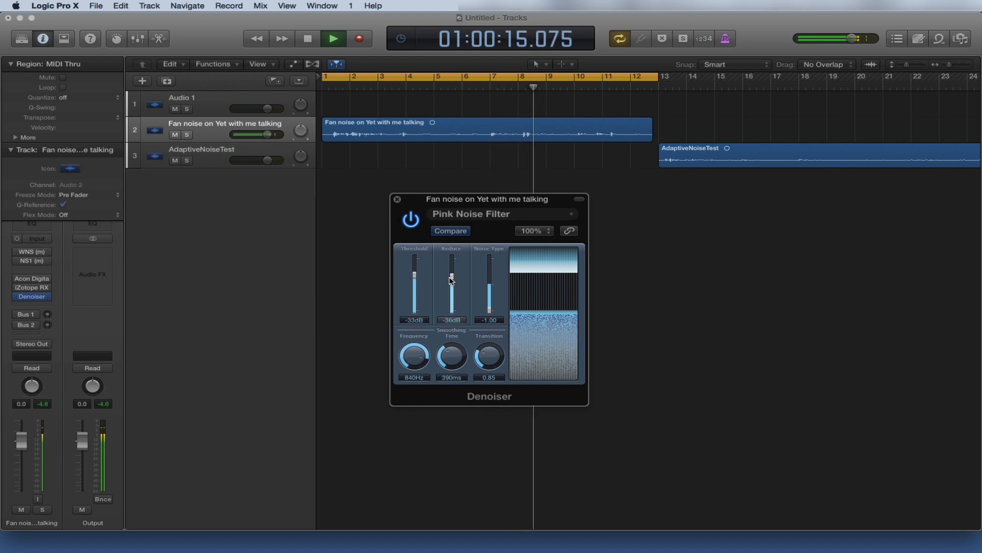
left_click_drag(451, 279, 416, 256)
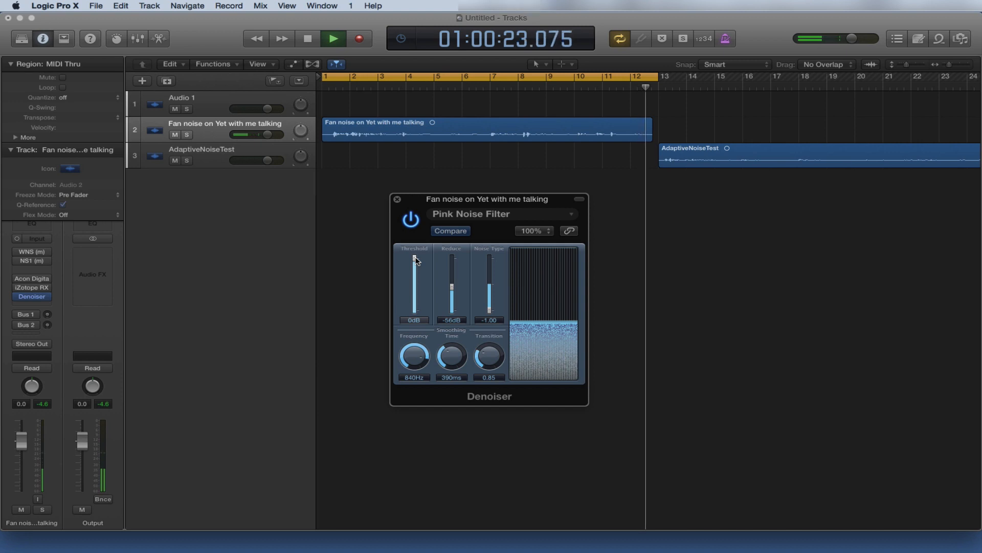
left_click(308, 40)
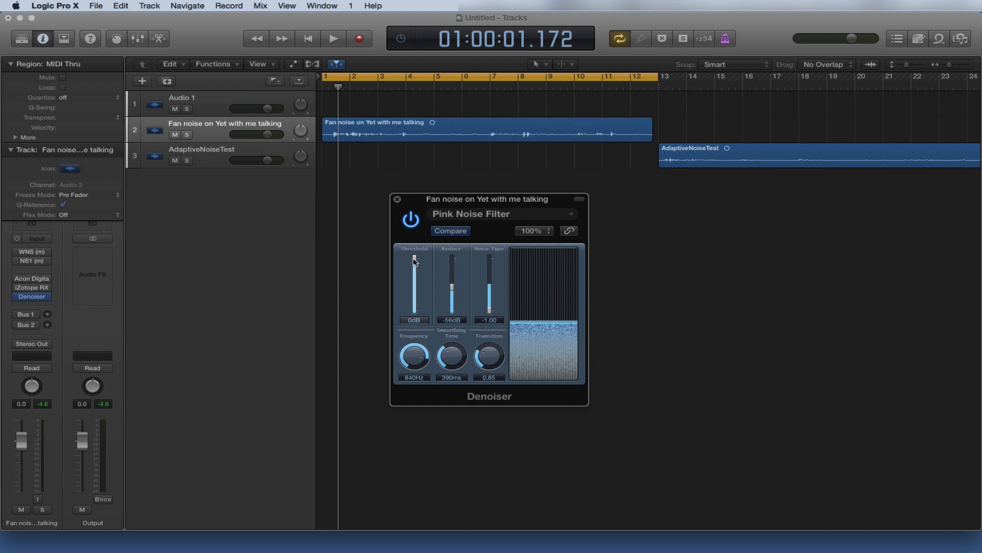
Lower the Denoiser's Threshold to -28 dB while playing the fan noise region
left_click_drag(414, 256, 414, 268)
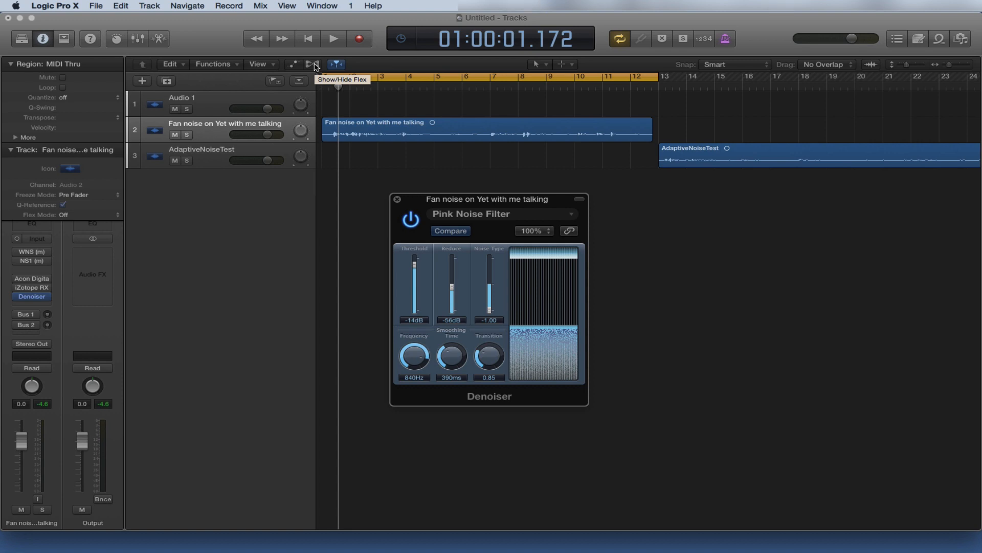
left_click(335, 38)
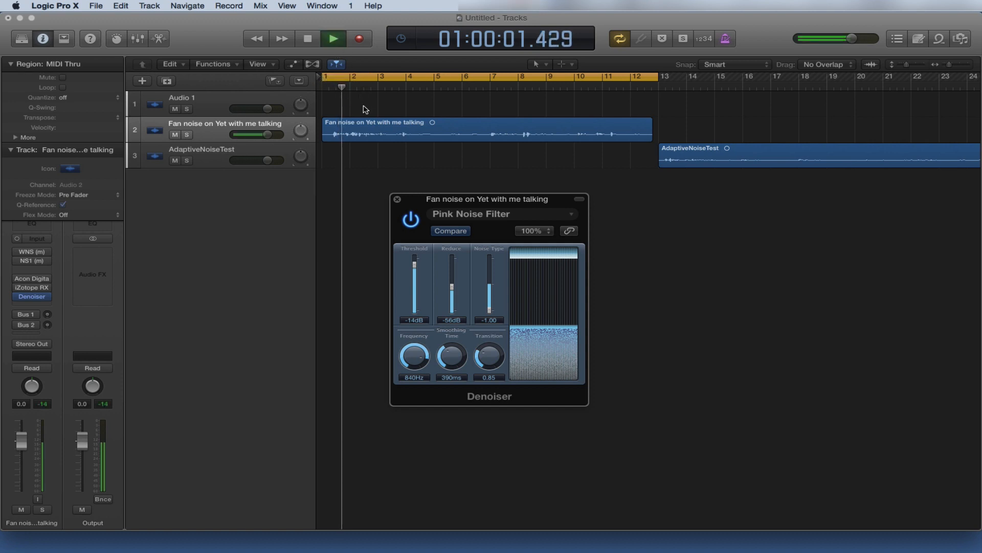
mouse_move(419, 267)
left_mouse_down()
mouse_move(416, 286)
mouse_move(414, 272)
left_mouse_up()
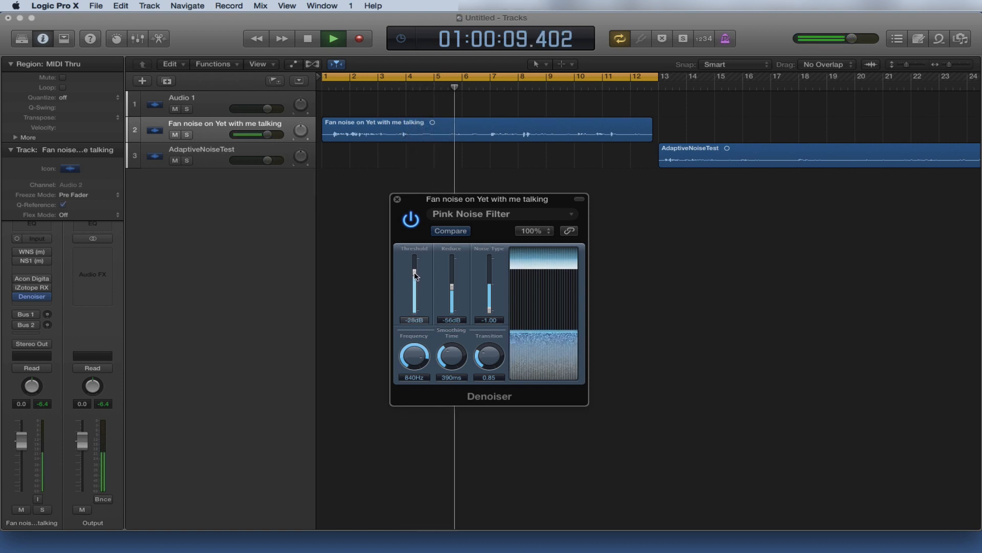
Set the Denoiser's smoothing Frequency to 1000 Hz, Time to 100 ms and Transition to 0.30 during playback, and stop the playback
left_click_drag(409, 352, 409, 333)
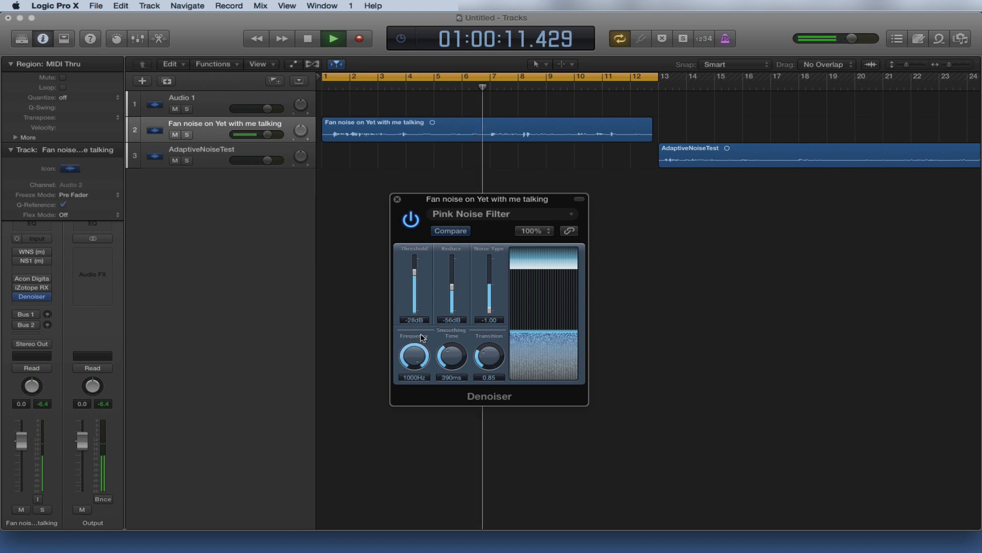
left_click_drag(445, 362, 452, 377)
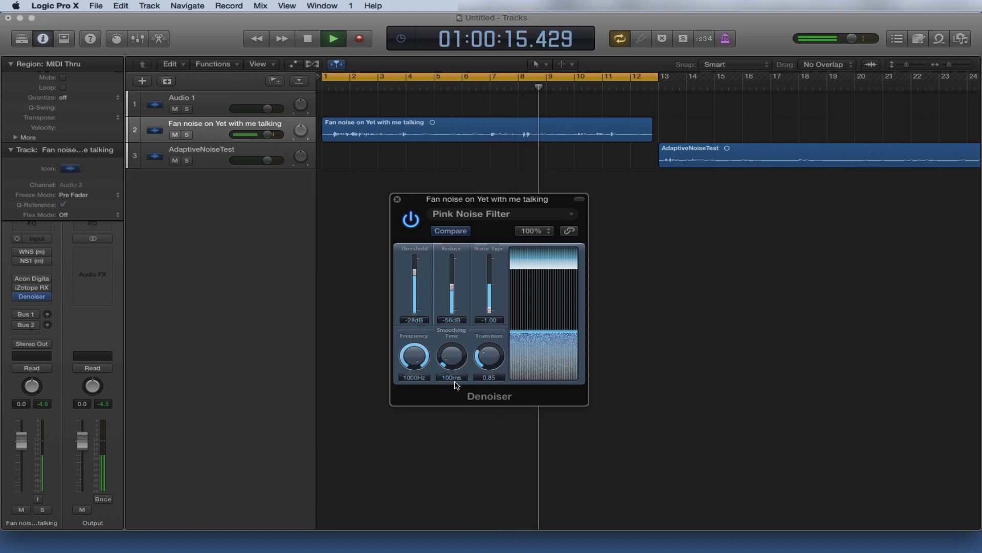
left_click_drag(491, 362, 494, 307)
left_click_drag(486, 364, 487, 404)
left_click(309, 39)
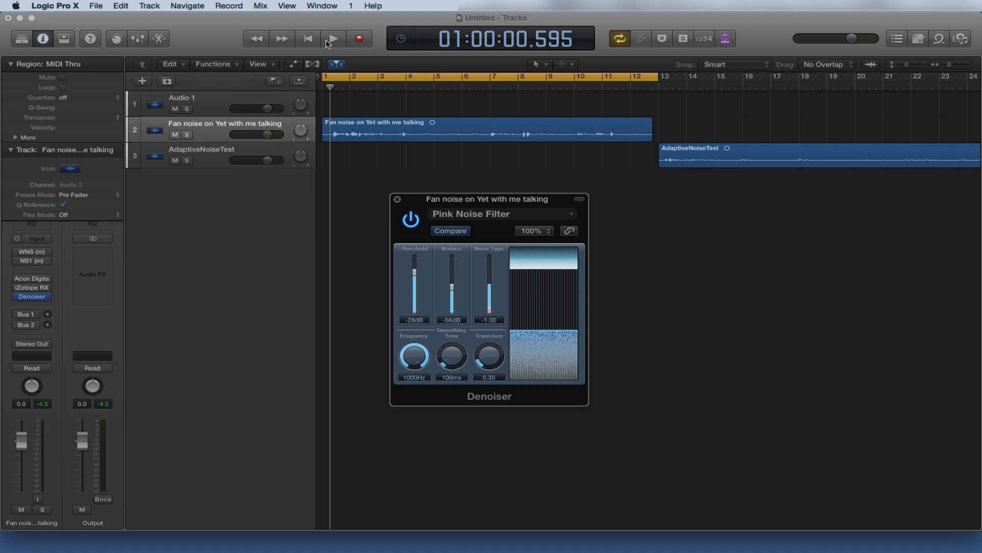
Play the fan noise region, comparing the adjusted Denoiser switched on and bypassed, and stop the playback with it enabled
key("space")
left_click(412, 220)
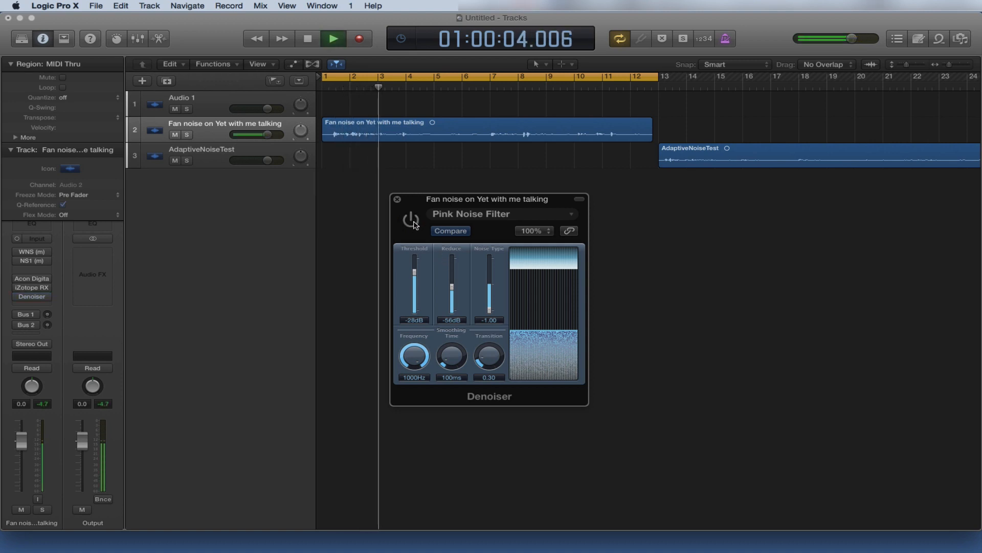
left_click(411, 220)
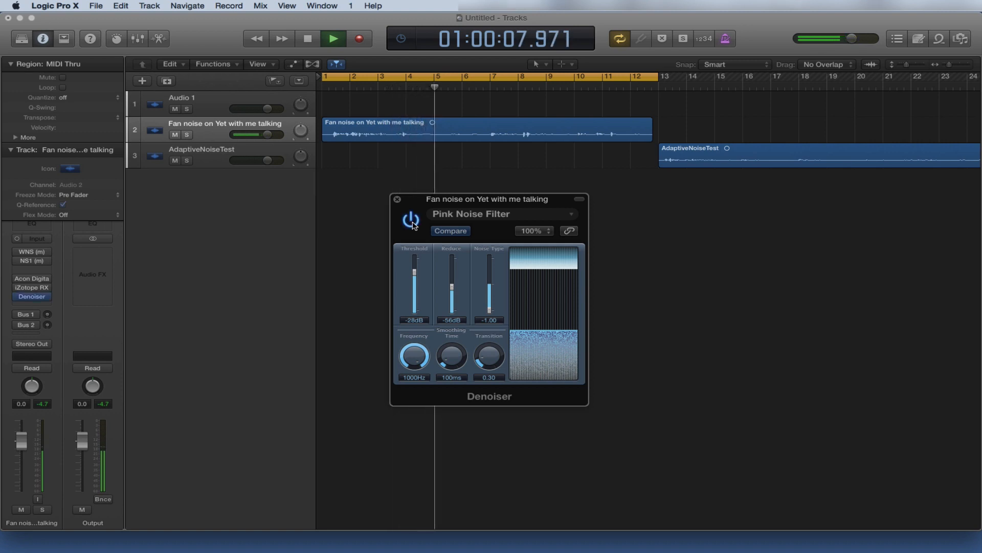
left_click(412, 220)
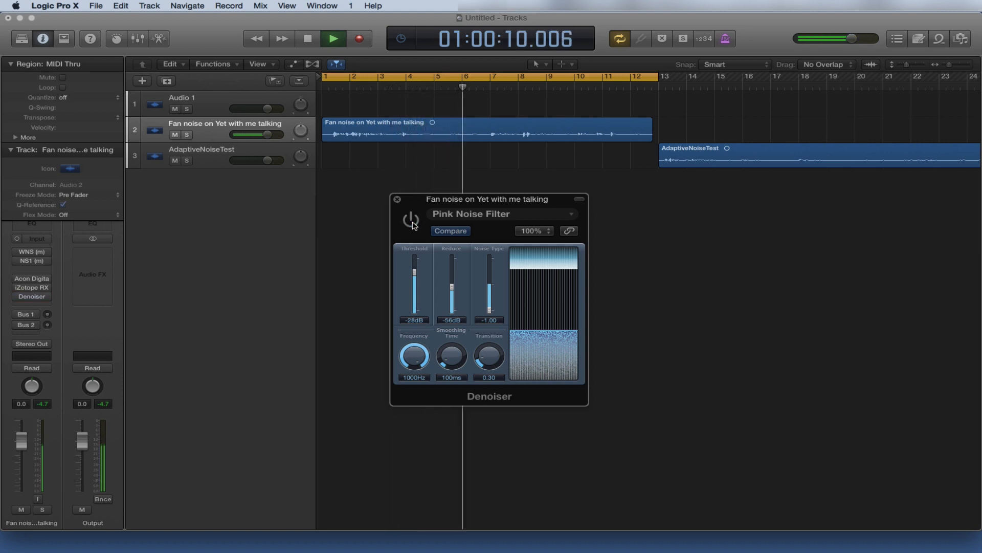
left_click(412, 222)
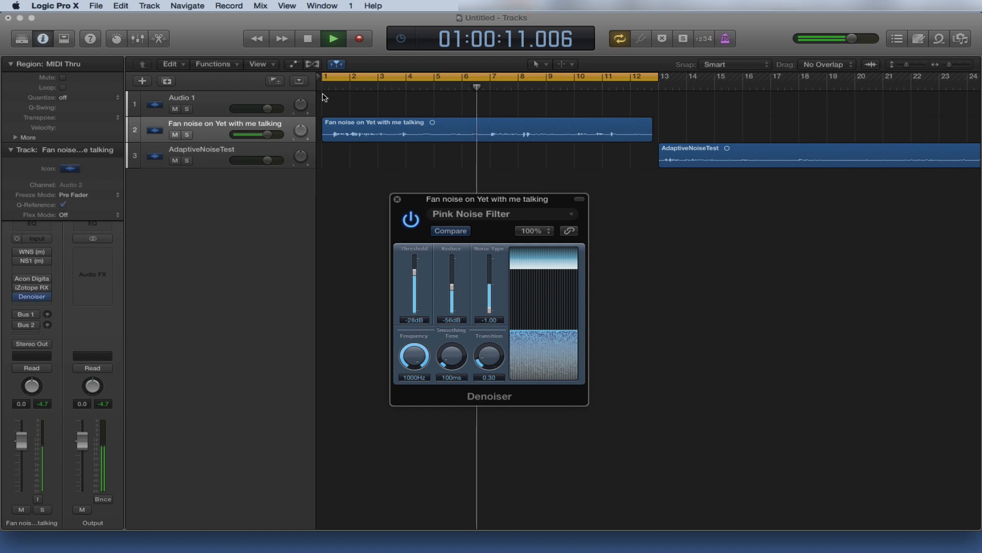
left_click(309, 40)
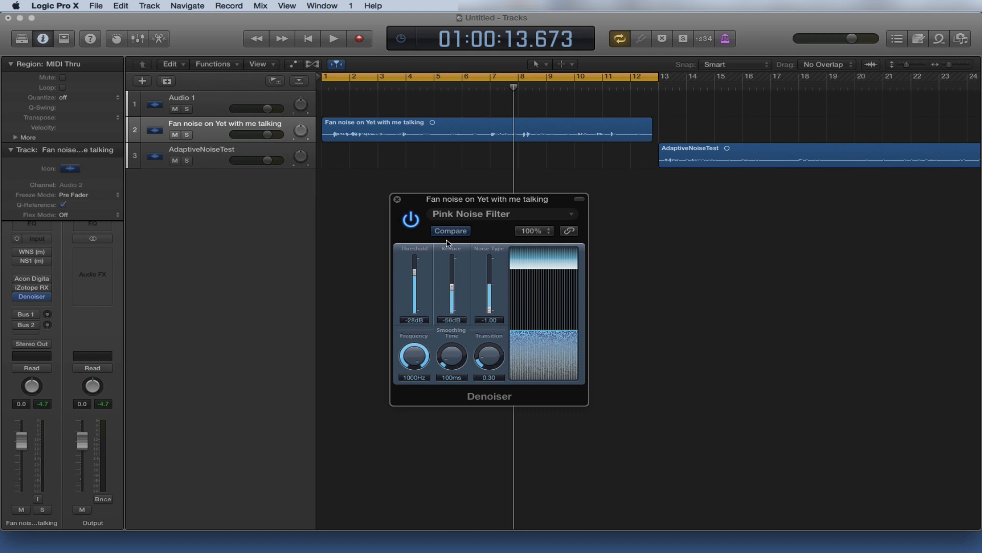
Bypass and close the Denoiser, and open NS1 clear of the fan noise region with its fader at 0.0
left_click(397, 201)
left_click(29, 262)
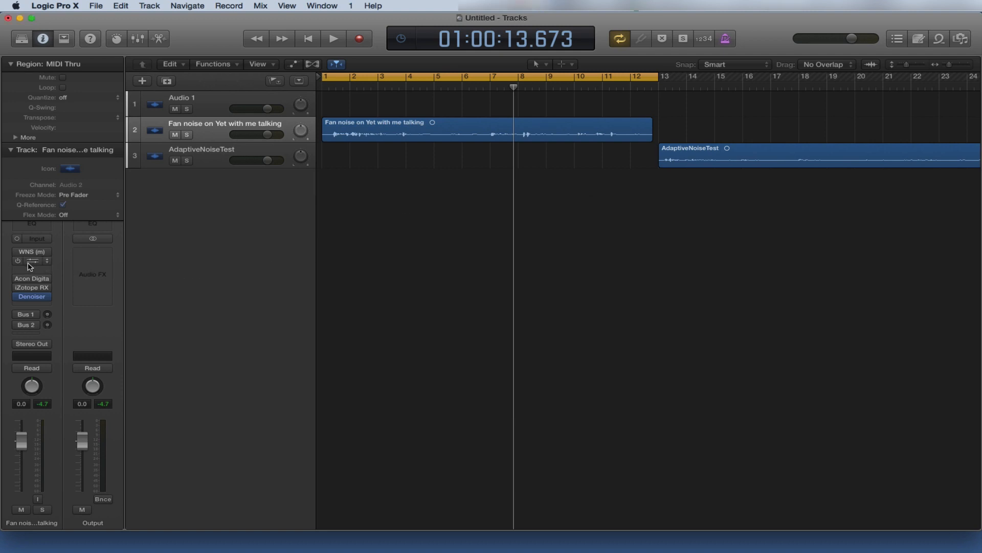
left_click_drag(745, 150, 786, 150)
left_click_drag(829, 258, 812, 394)
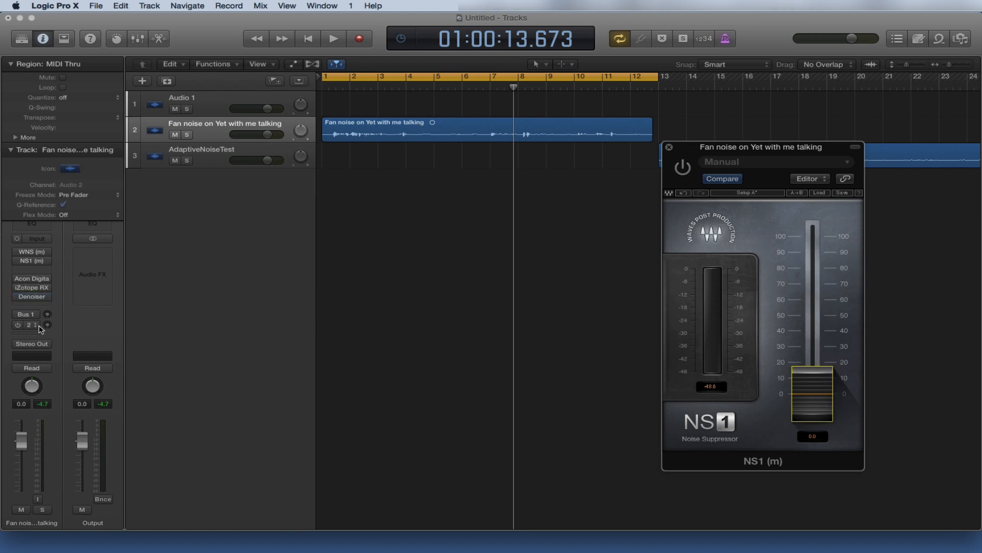
Open the iZotope RX 4 Dialogue Denoiser and place its window beside NS1
left_click(30, 287)
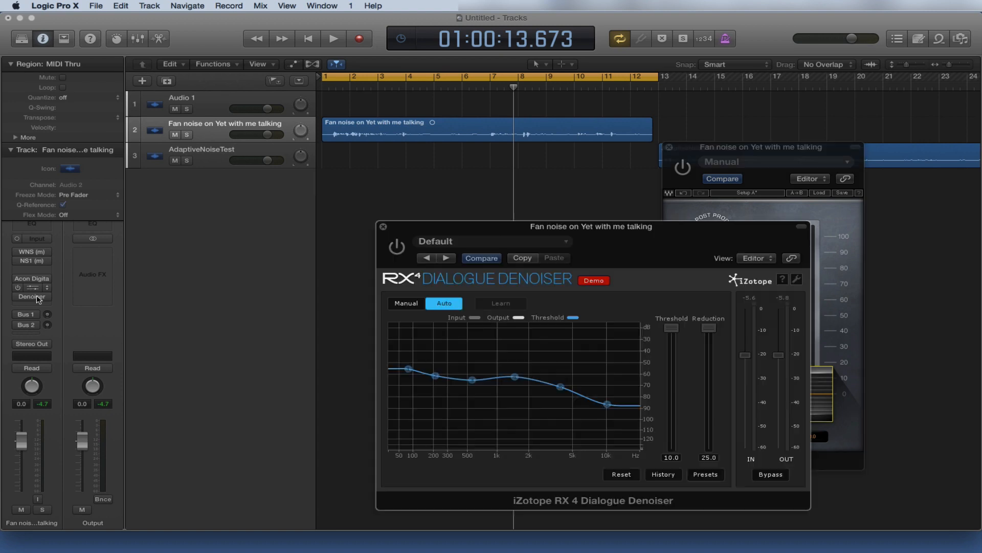
left_click_drag(636, 235, 483, 188)
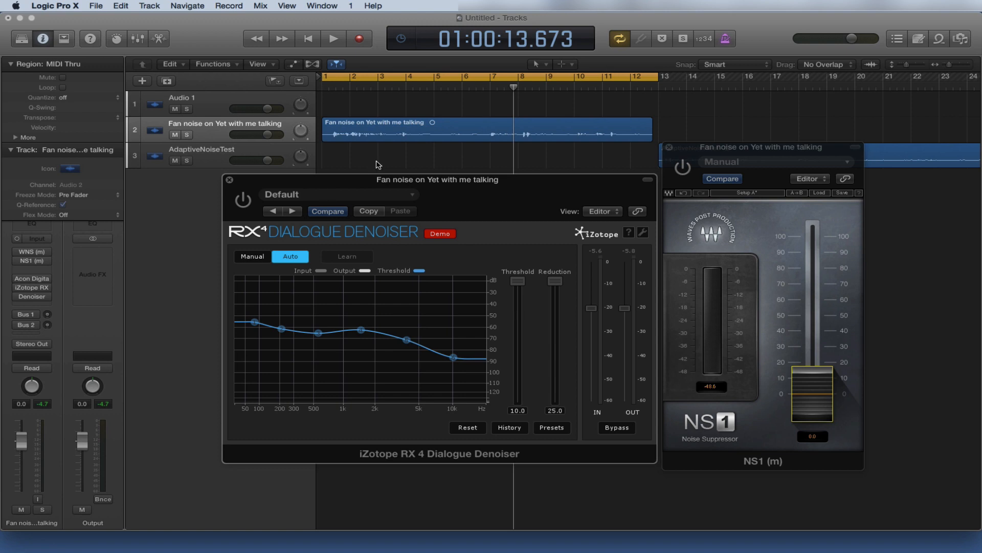
Move the iZotope RX 4 Dialogue Denoiser window down clear of the tracks, and return the playhead to the start of the project
left_click_drag(508, 187, 457, 193)
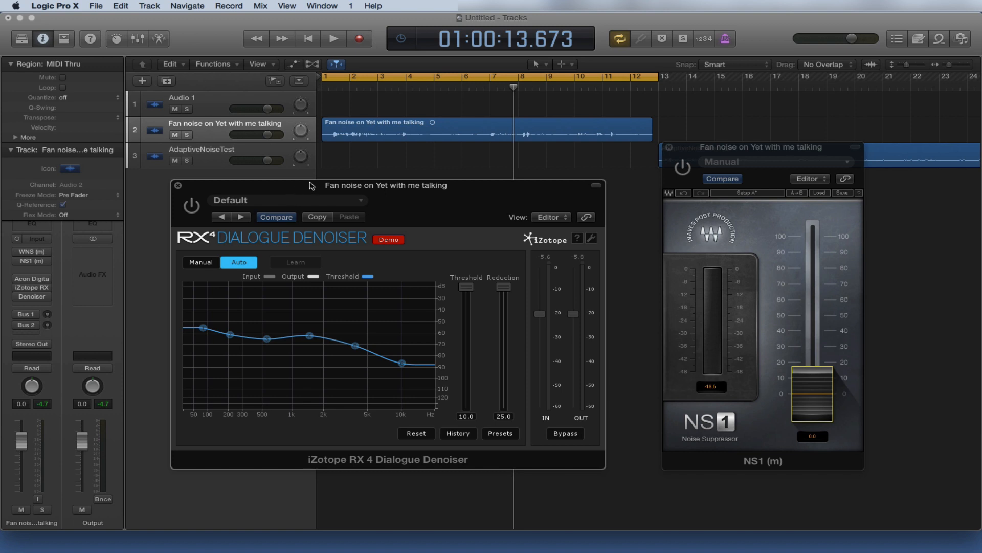
left_click_drag(310, 186, 281, 222)
left_click_drag(513, 90, 294, 91)
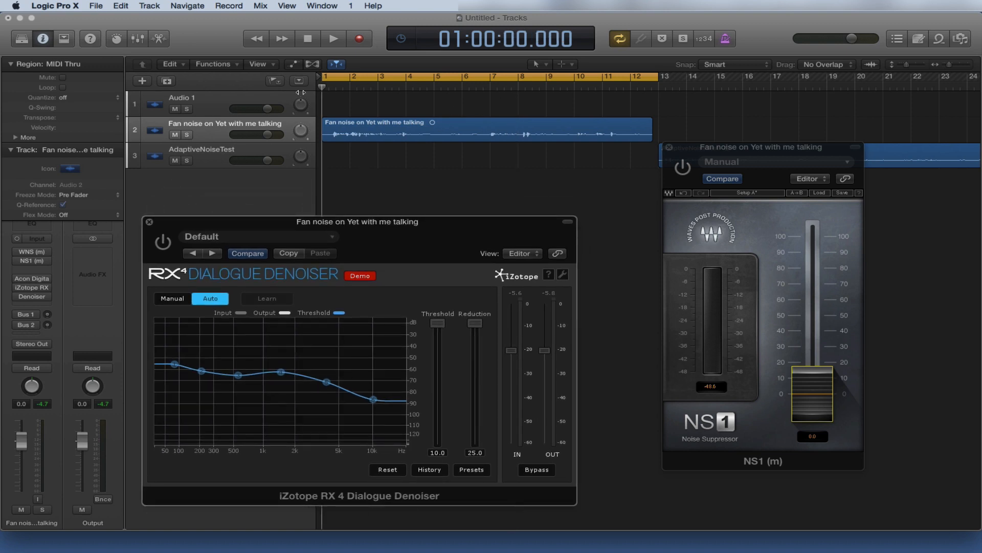
Enable NS1, raise its fader to 100.0, and play the fan noise region from the start before stopping playback
left_click(684, 167)
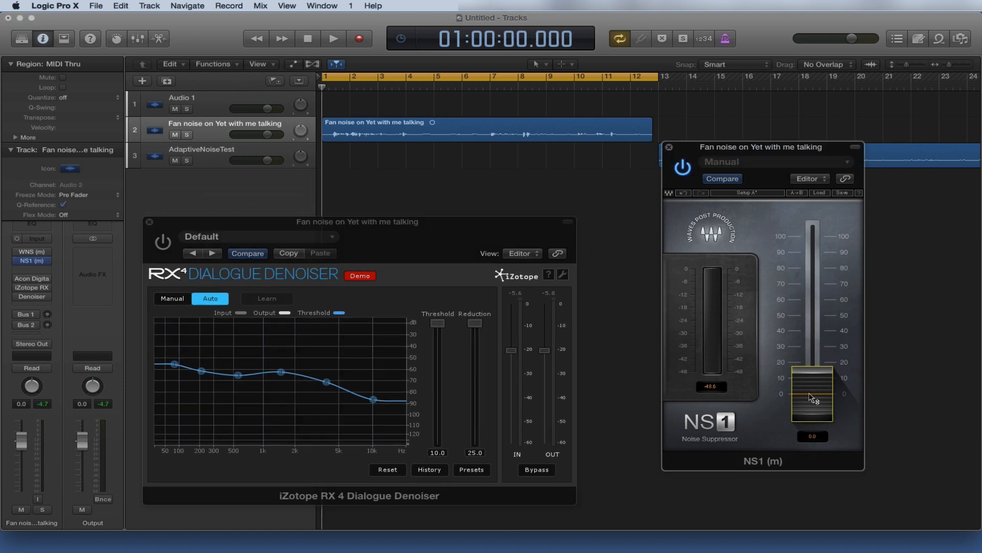
left_click_drag(815, 398, 816, 236)
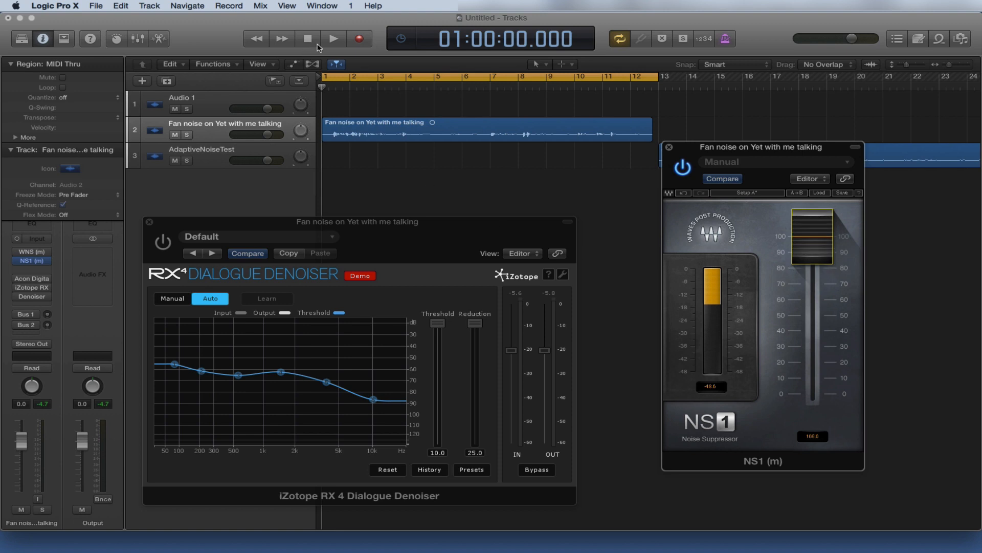
left_click(334, 42)
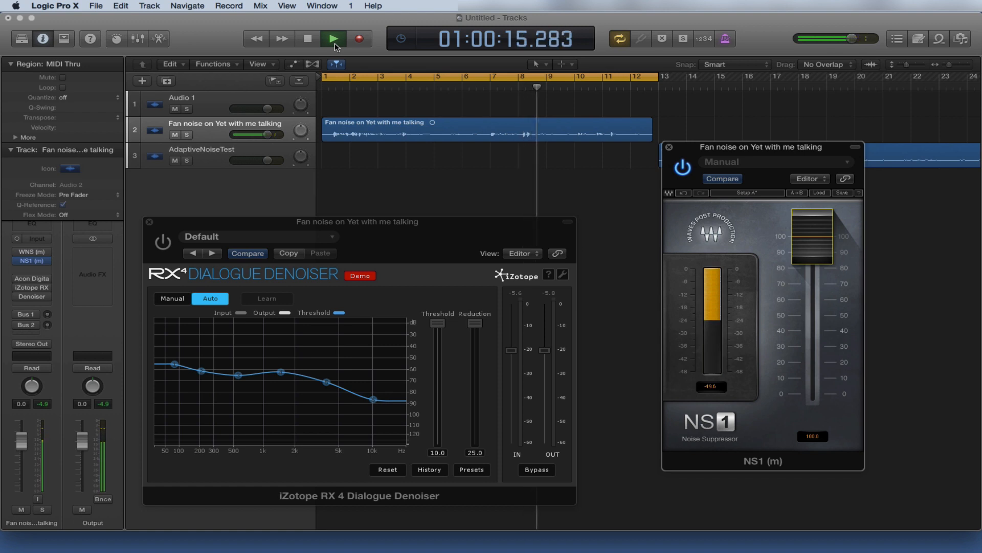
left_click(308, 39)
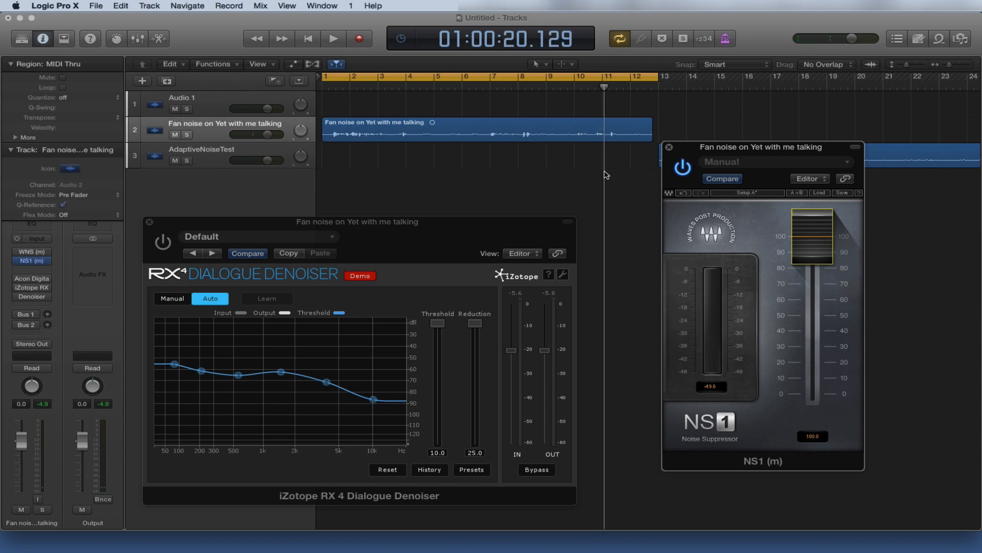
Bypass NS1, enable the RX 4 Dialogue Denoiser, and play the fan noise region from the start before stopping playback
left_click(157, 247)
left_click(158, 245)
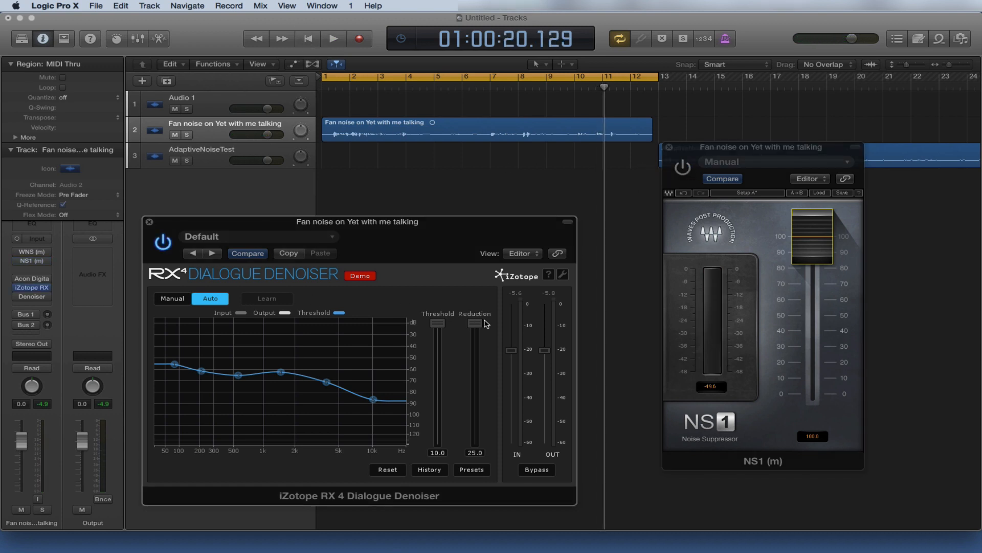
left_click_drag(604, 89, 320, 77)
right_click(331, 45)
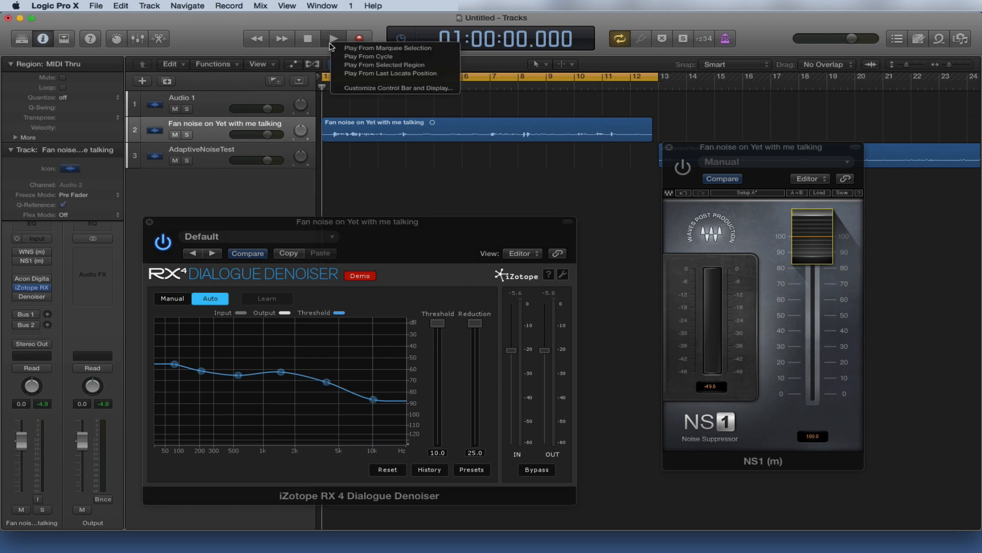
left_click(330, 44)
left_click(334, 40)
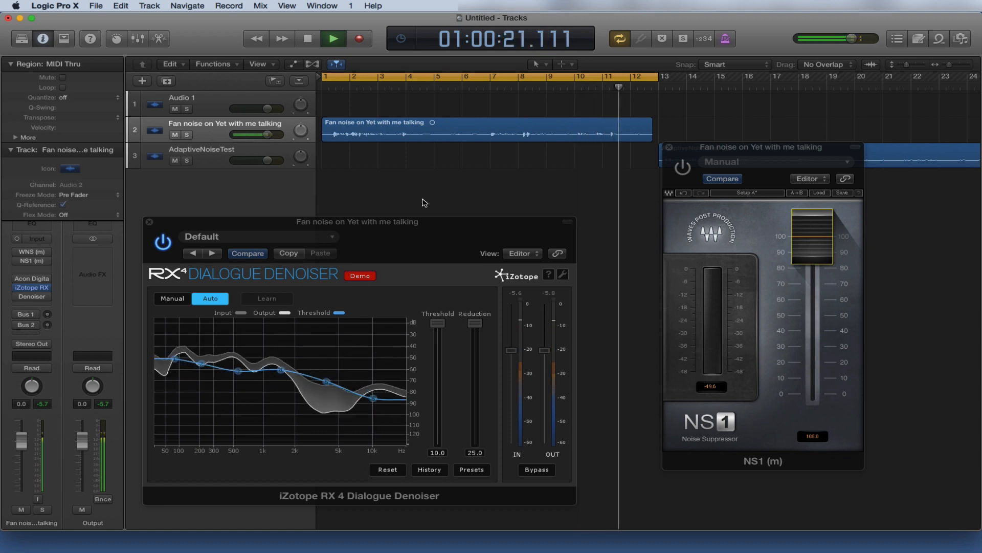
left_click(309, 40)
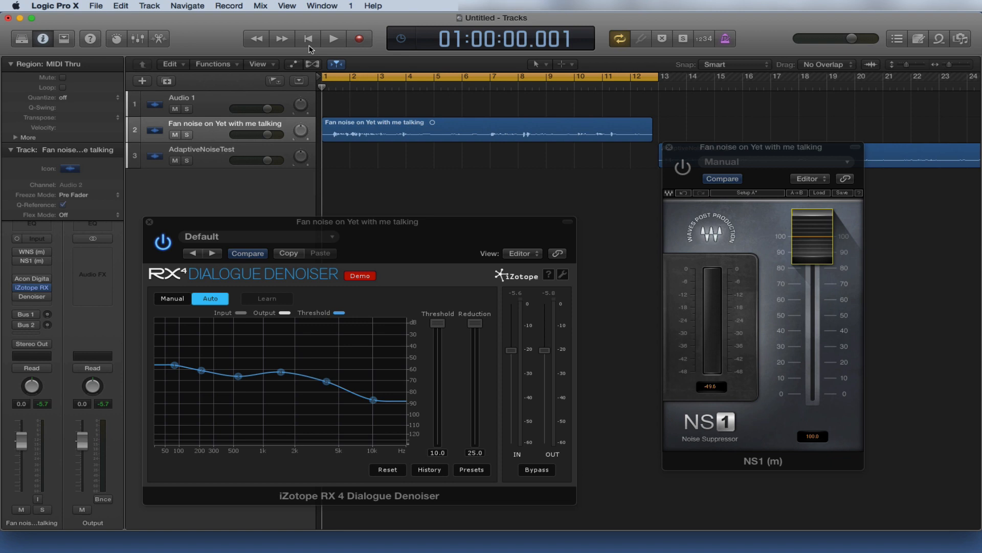
Return to the Logic Pro X project and show all five noise reduction plug-in windows together
key("super+Tab")
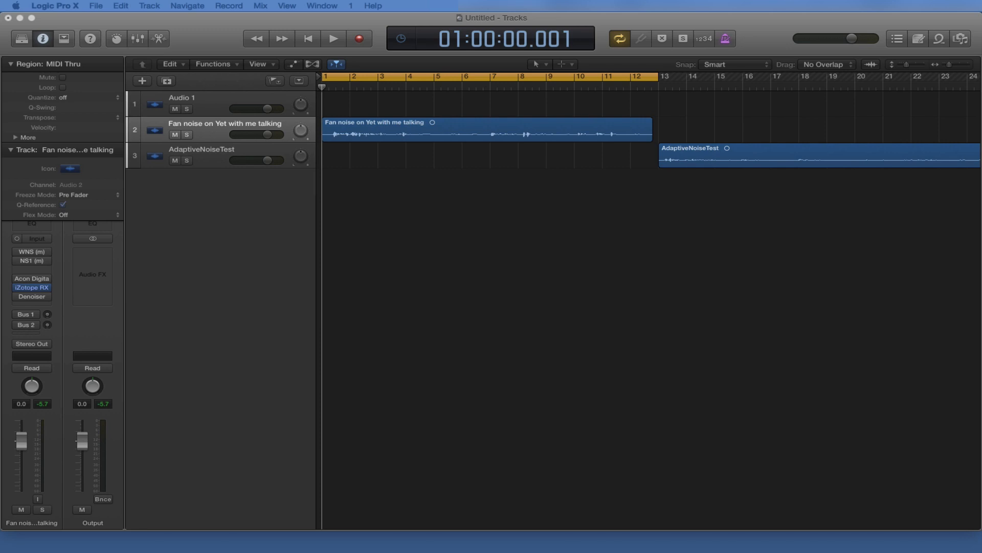
left_click(540, 311)
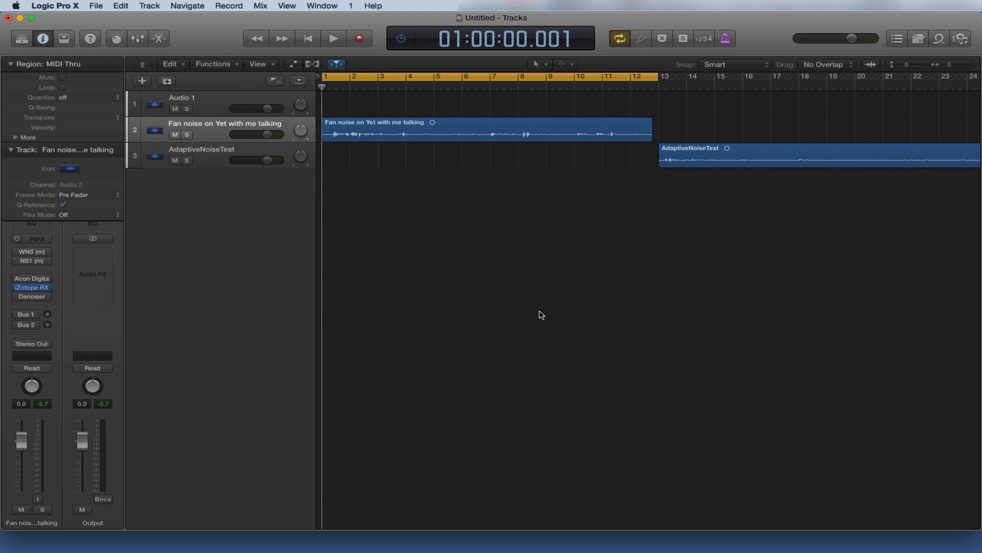
key("v")
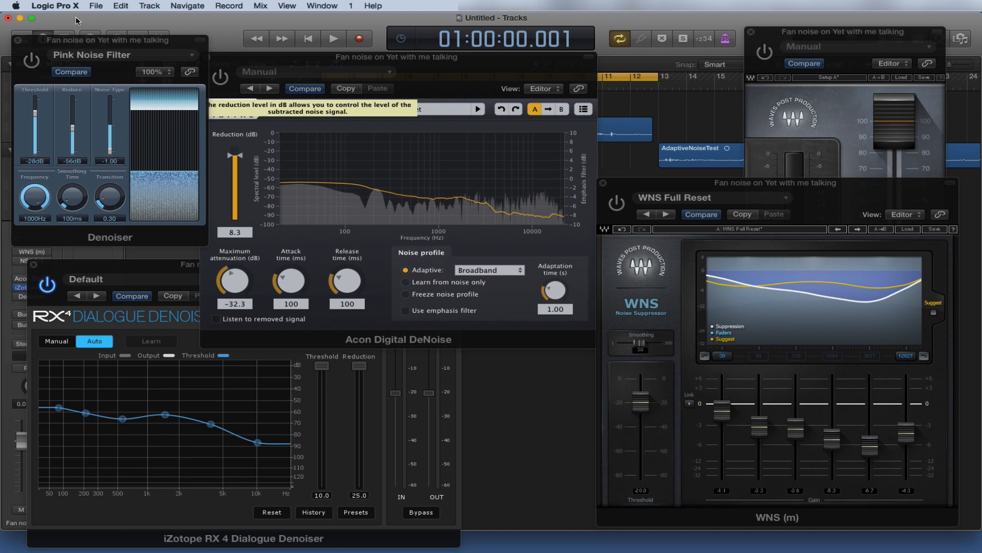
Bring the NS1, WNS, Acon Digital DeNoise and RX 4 Dialogue Denoiser windows to the front one after another
left_click(803, 41)
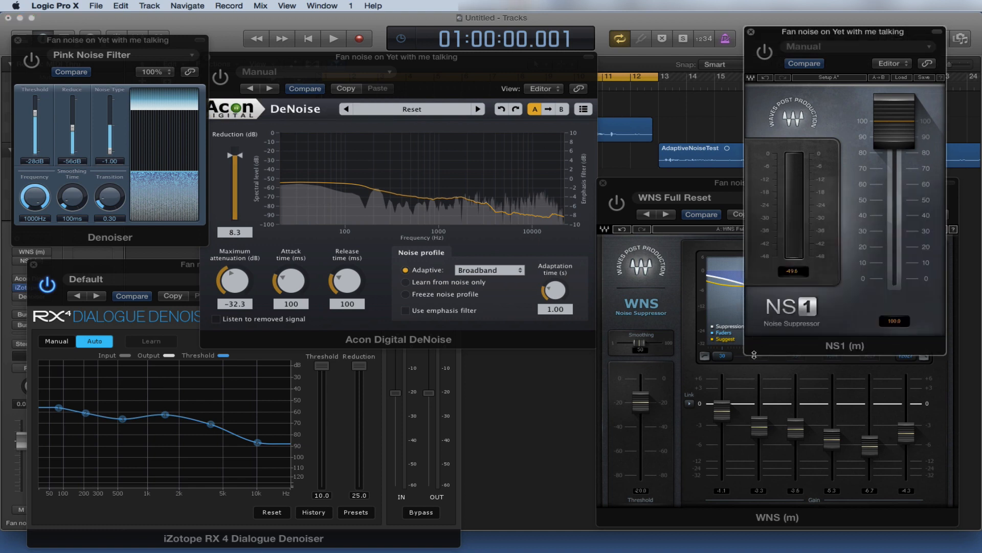
left_click(666, 188)
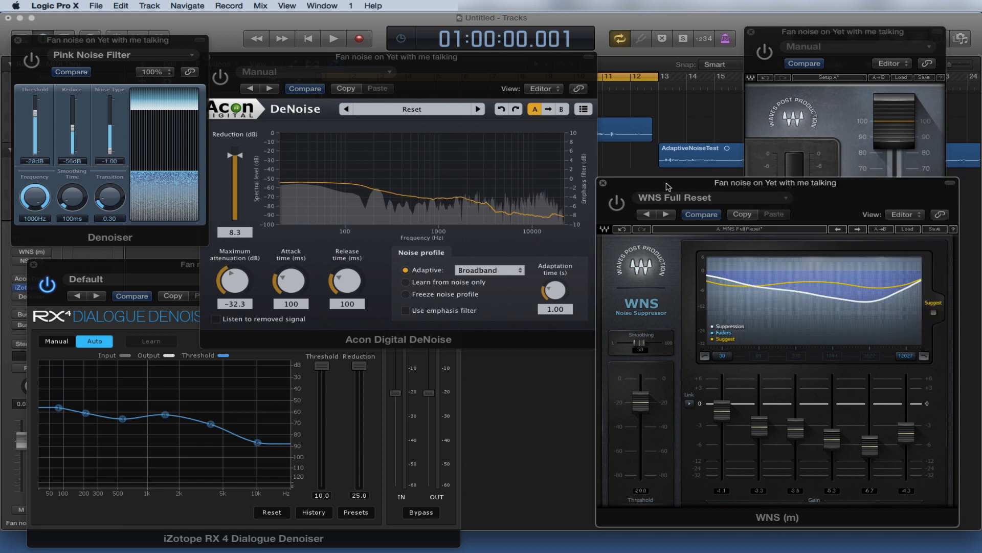
left_click(295, 61)
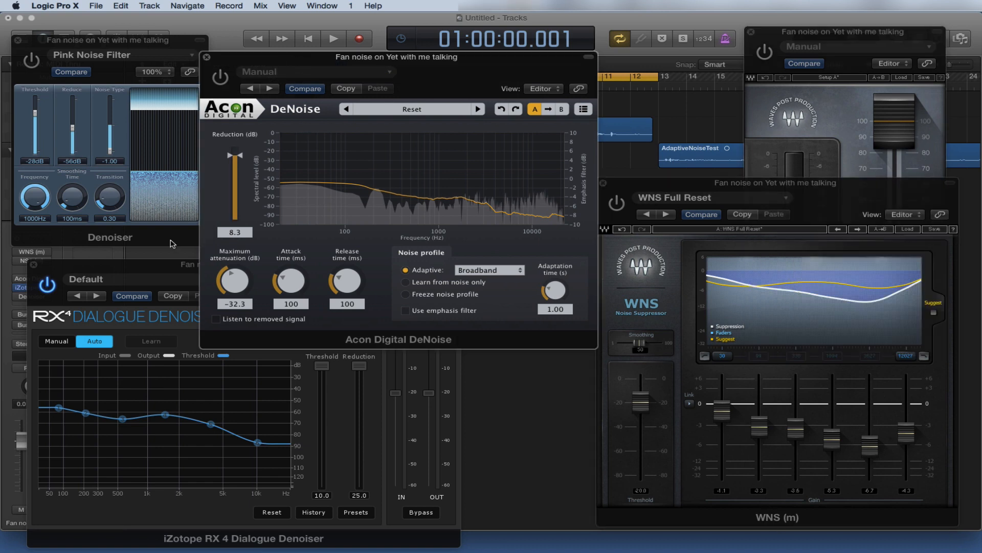
left_click(139, 269)
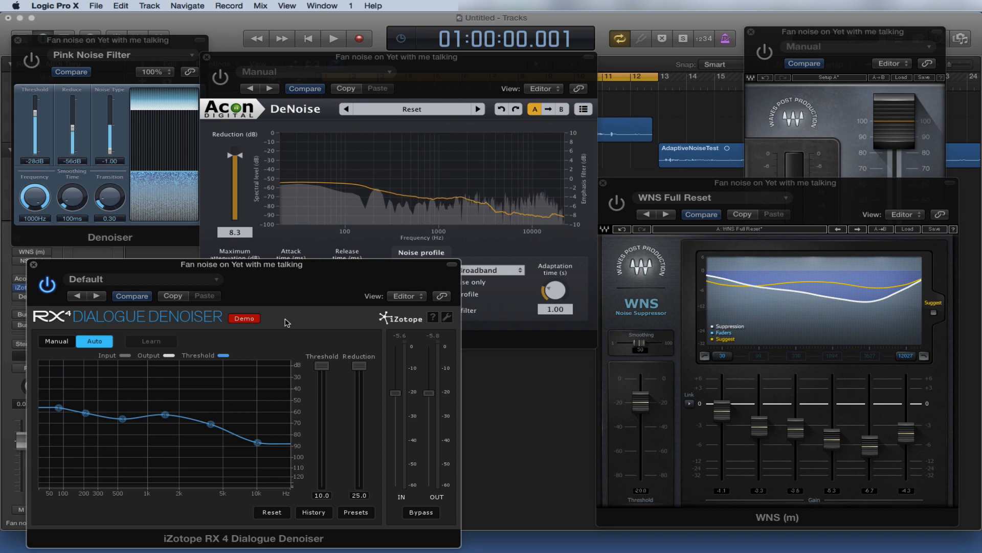
Switch to the Chrome browser and review the price and description of the WNS Noise Suppressor on the Waves product page
key("ctrl+Right")
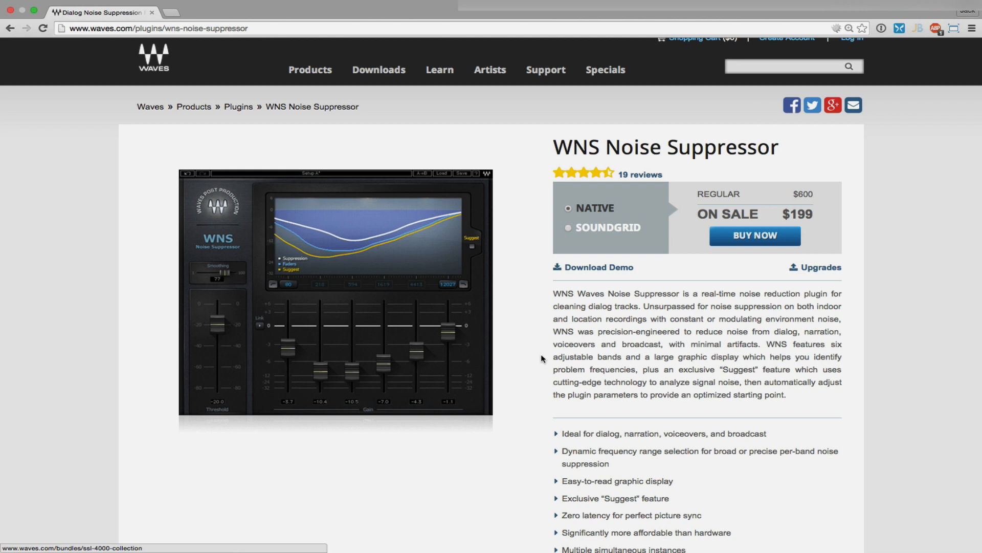
scroll(541, 359, "up", 1)
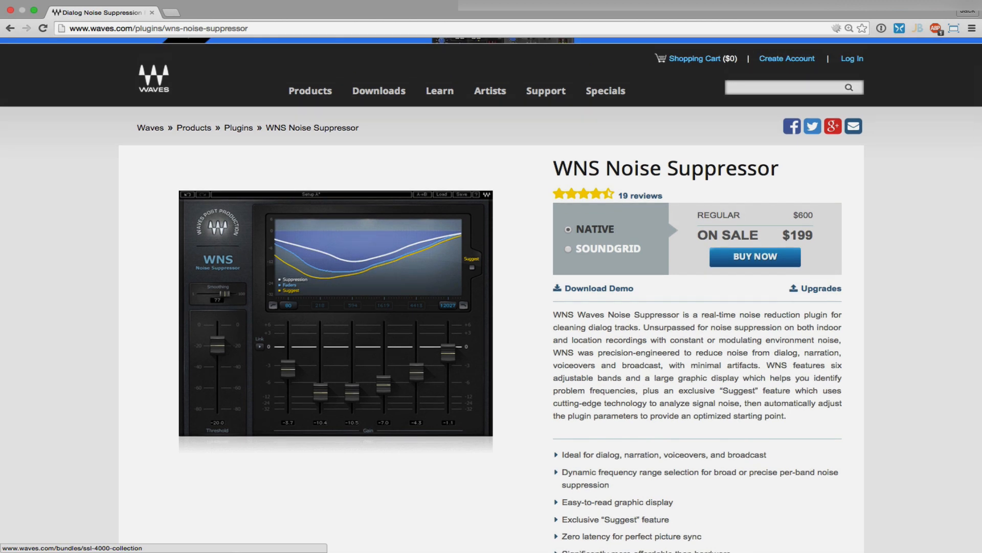
scroll(492, 295, "down", 1)
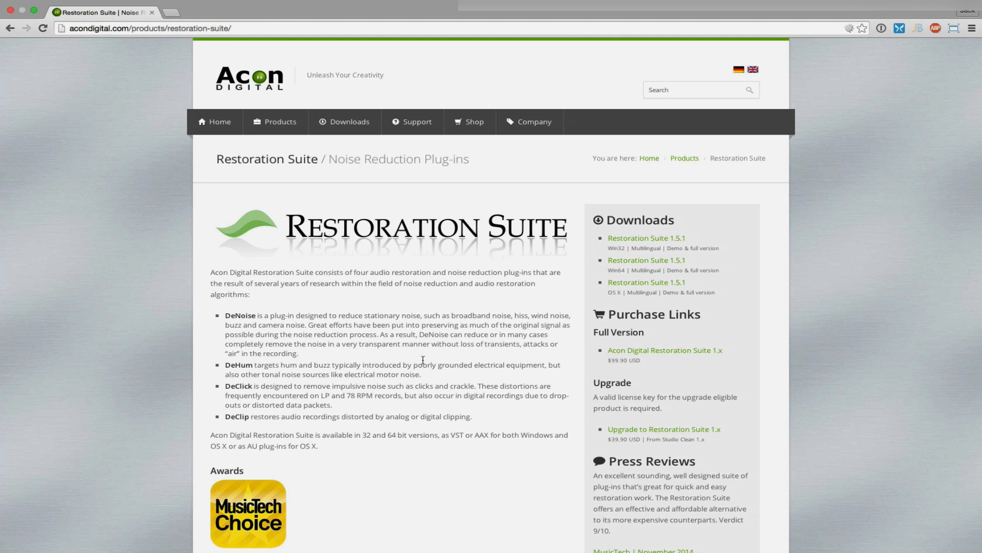
Read the DeNoise, DeHum, DeClick and DeClip descriptions on Acon Digital's Restoration Suite page, highlighting parts of the text
scroll(414, 370, "down", 1)
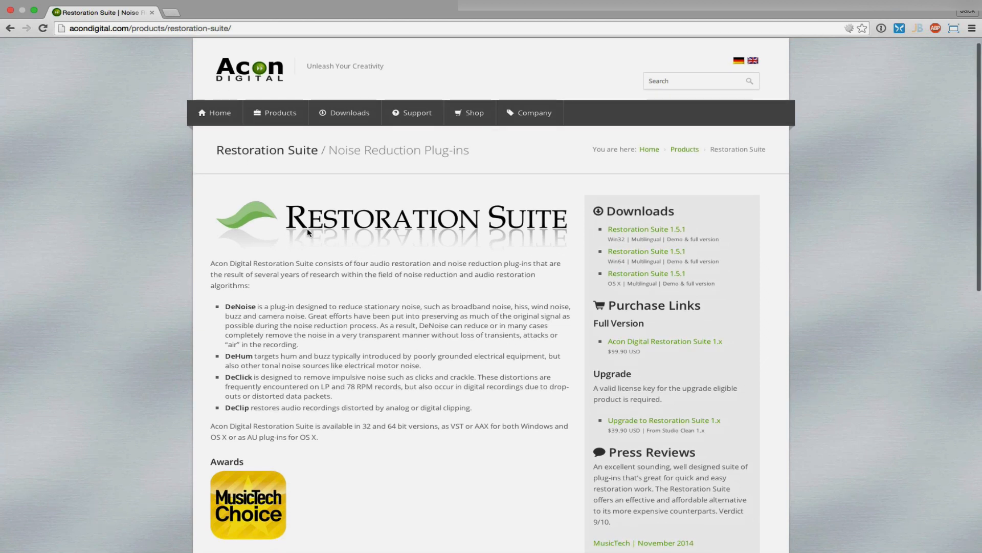
scroll(419, 196, "down", 2)
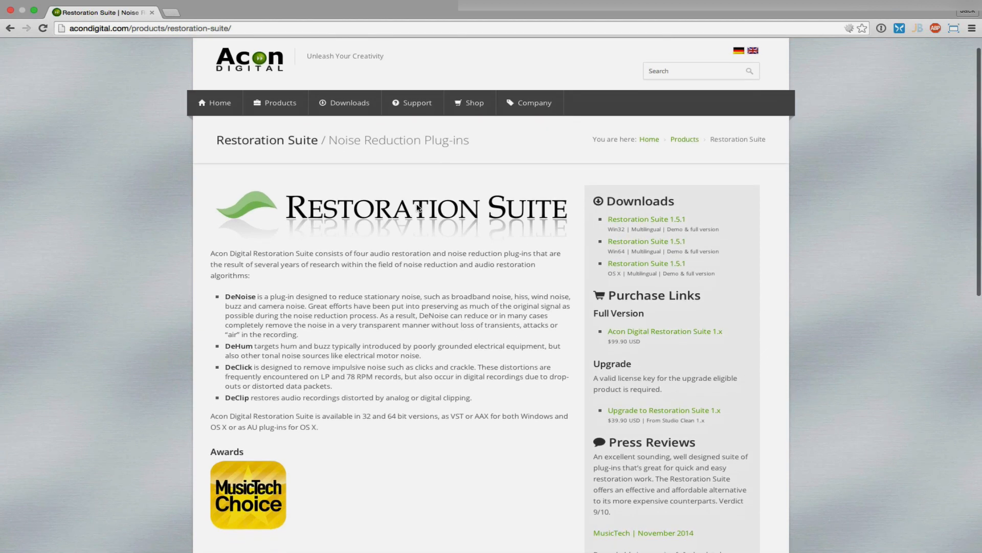
left_click_drag(225, 262, 300, 272)
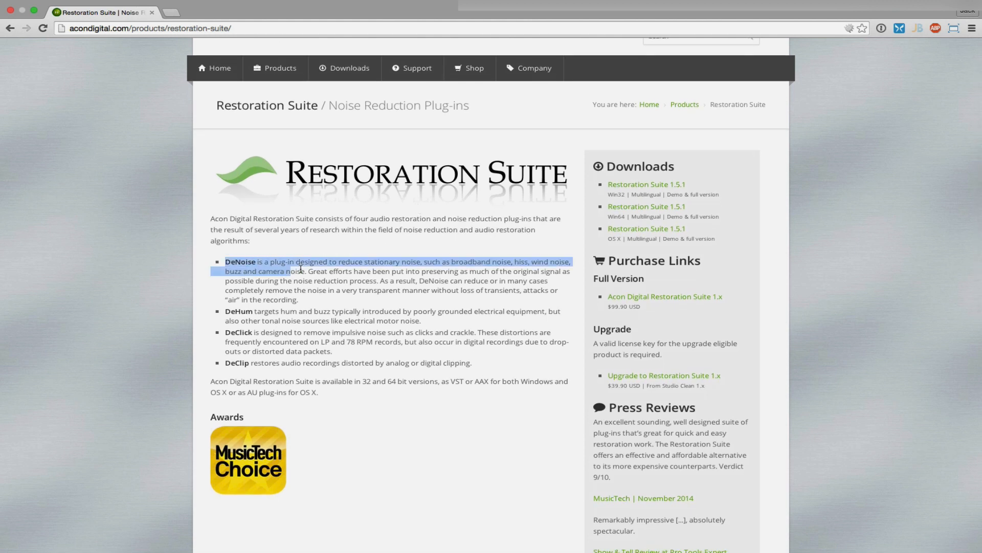
left_click_drag(226, 311, 269, 336)
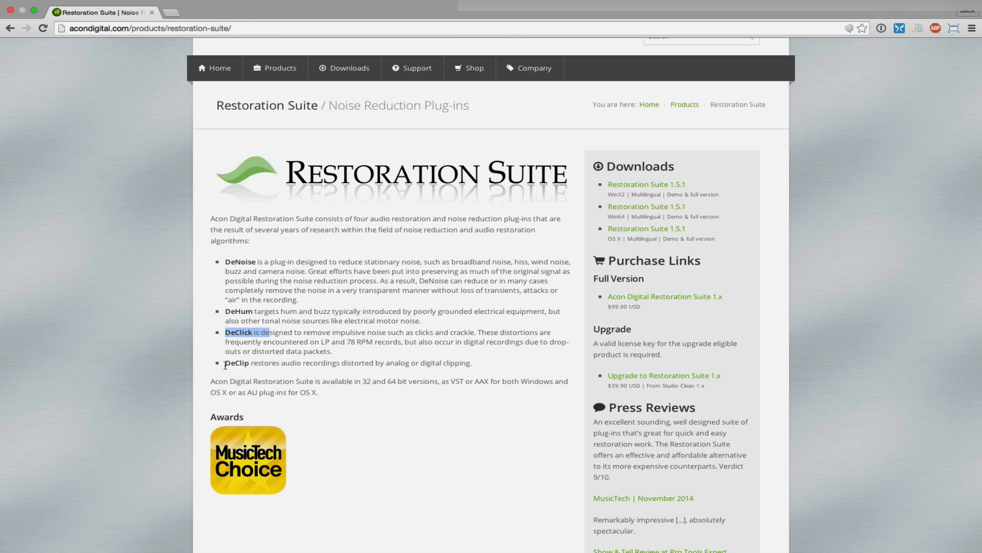
left_click_drag(226, 363, 254, 365)
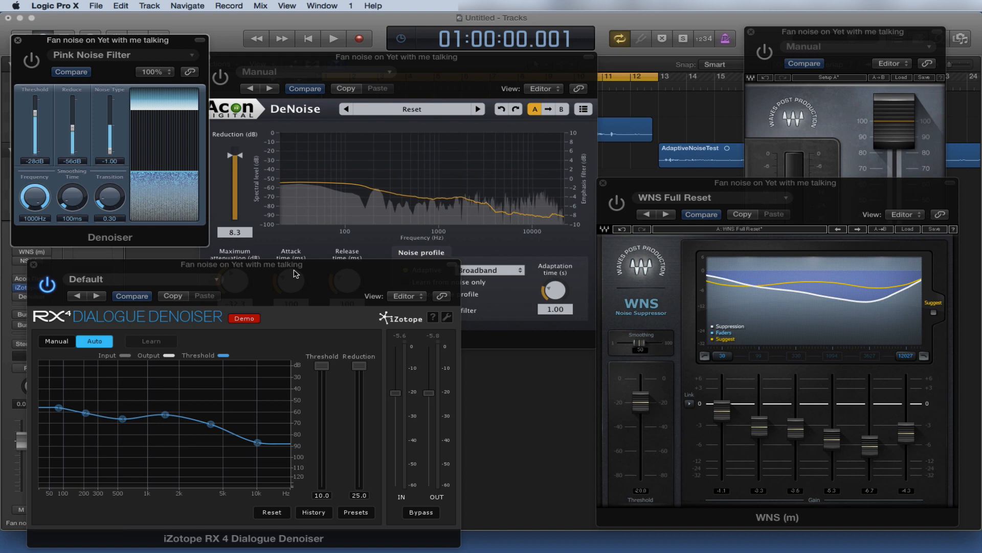
In Logic Pro X, bring Acon Digital DeNoise, NS1 and the RX 4 Dialogue Denoiser forward in turn, ending on Acon Digital DeNoise
left_click(417, 61)
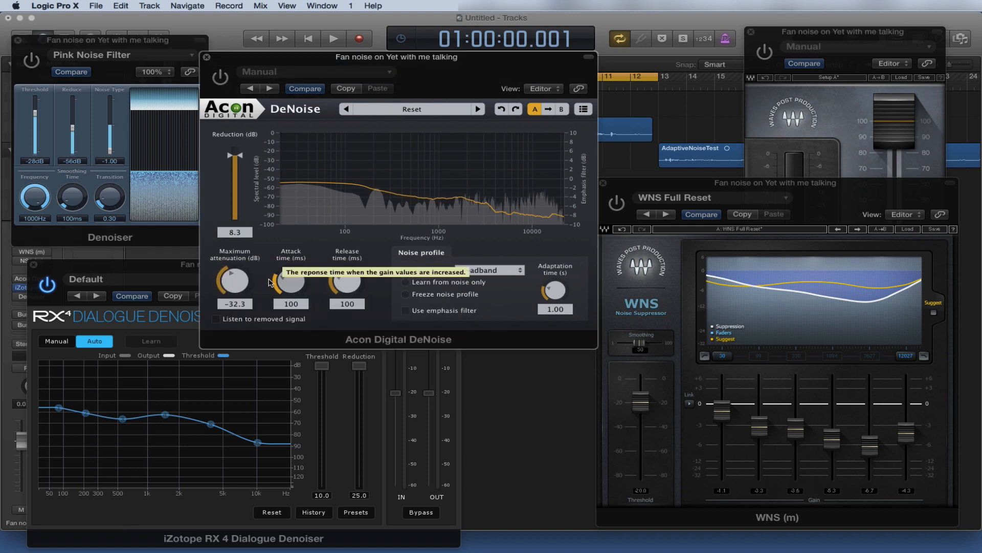
left_click(809, 36)
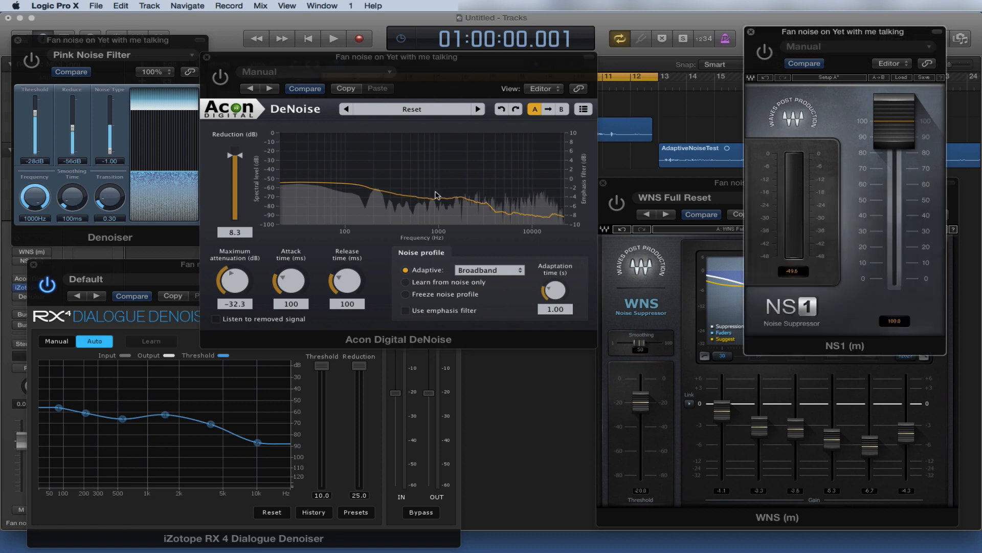
left_click(123, 266)
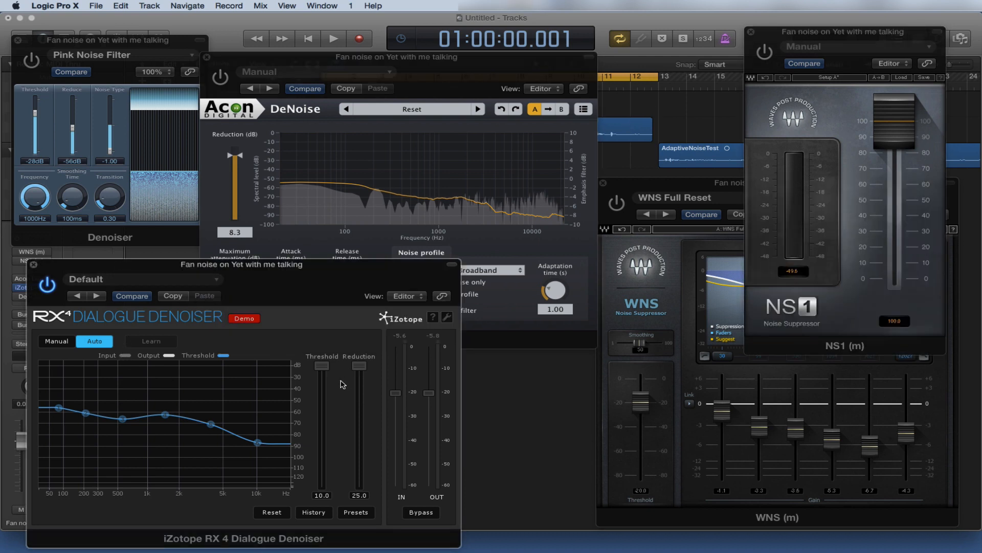
left_click(435, 69)
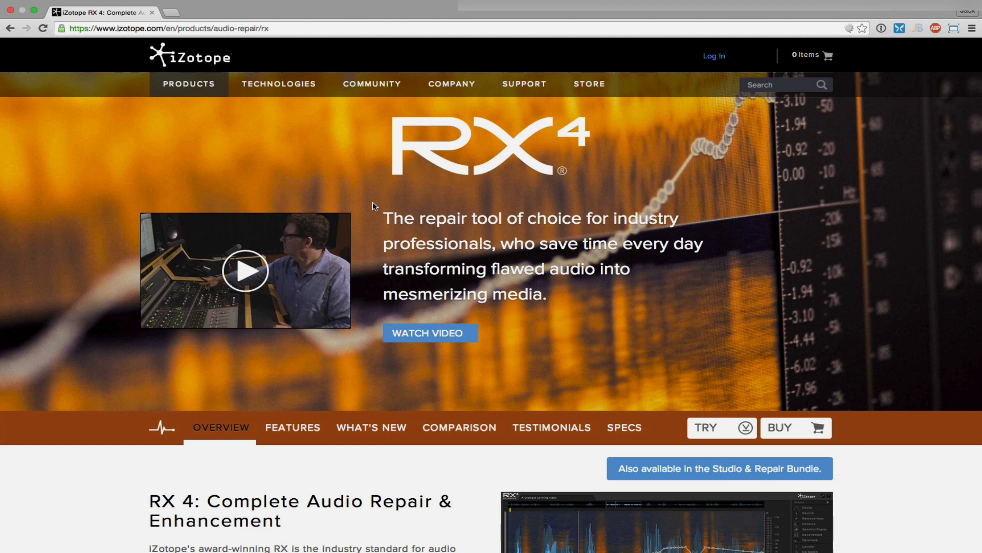
Review the RX 4 pricing on iZotope's product page in Chrome, and bring the RX 4 Dialogue Denoiser forward in Logic Pro X
scroll(373, 206, "down", 5)
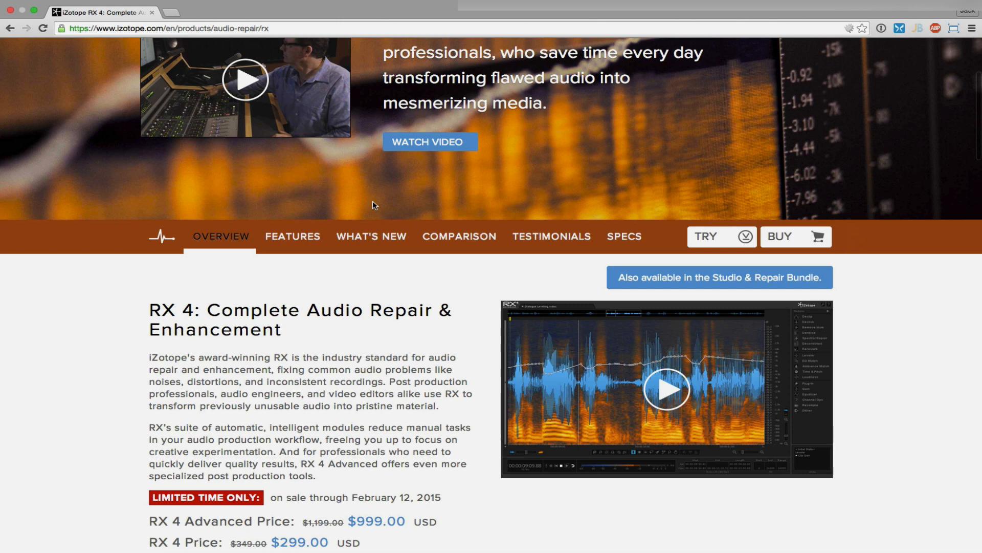
scroll(372, 202, "down", 2)
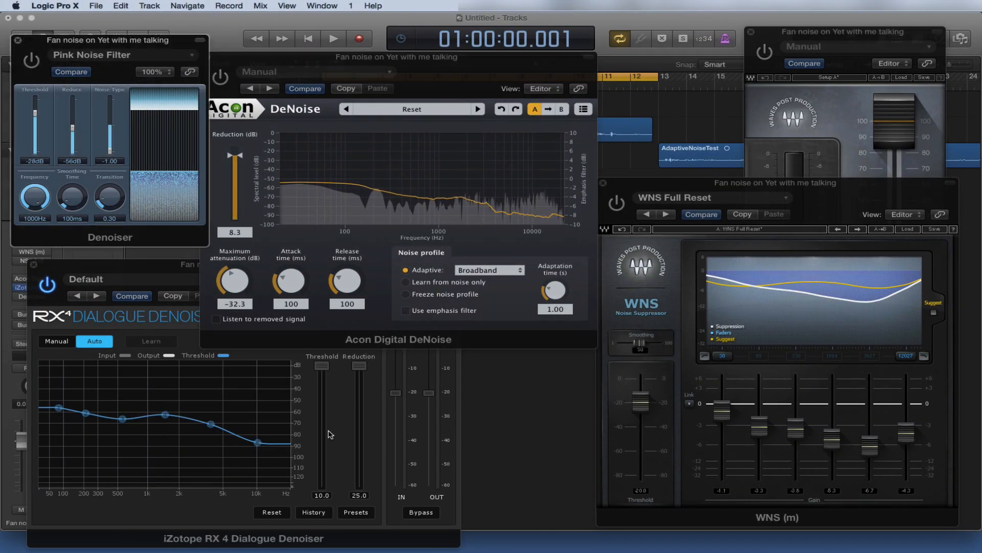
left_click(120, 269)
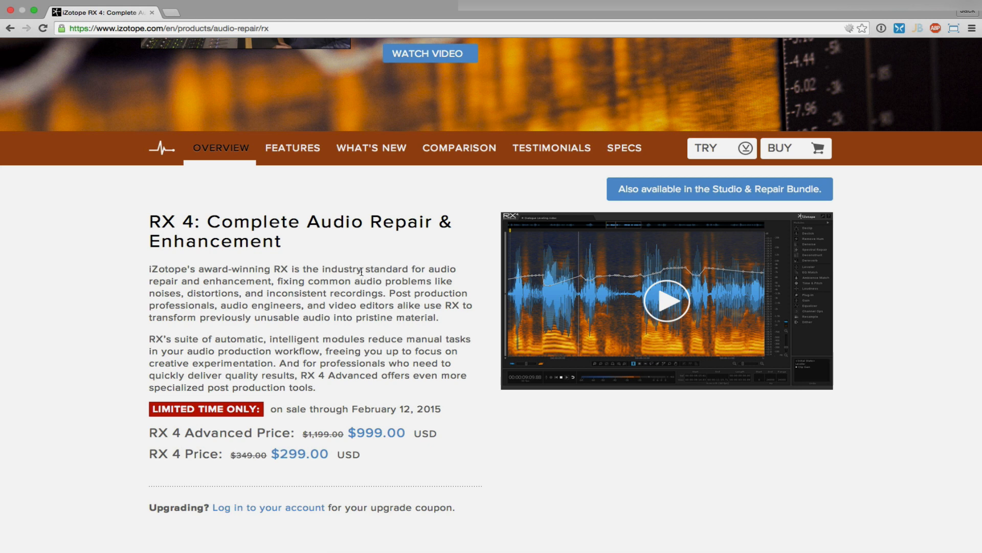
Open the RX 4 comparison page in Chrome and examine which repair features each edition includes
left_click(452, 152)
scroll(417, 266, "down", 5)
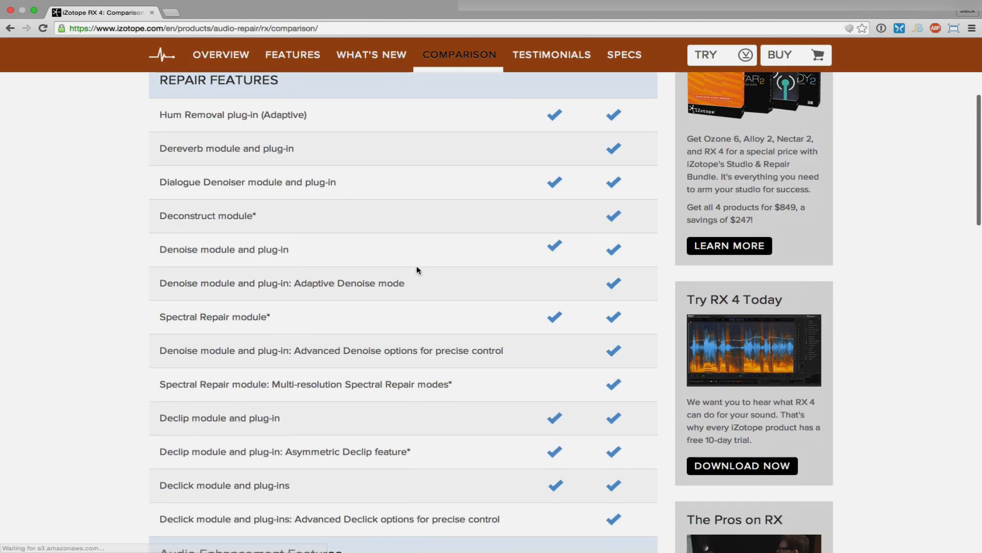
scroll(515, 279, "down", 2)
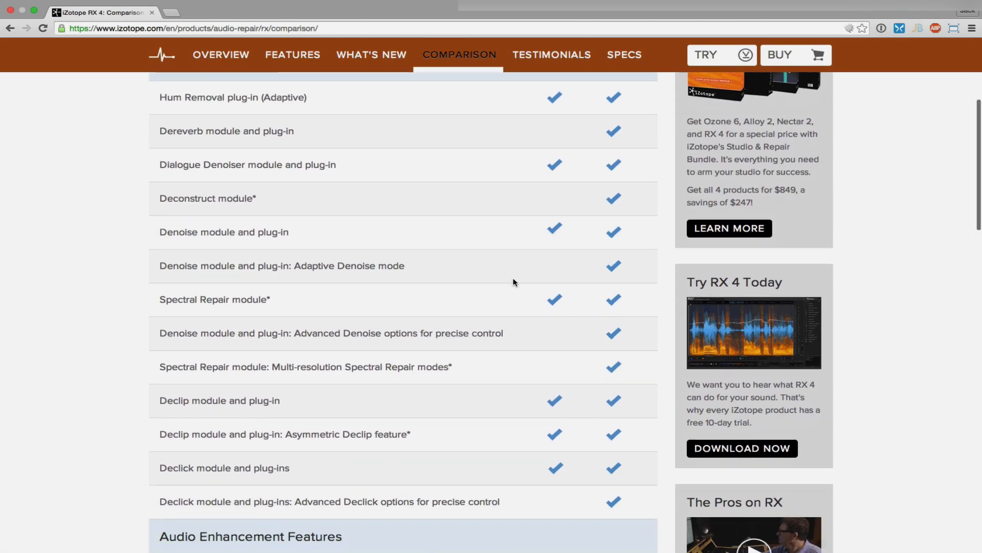
scroll(515, 282, "down", 4)
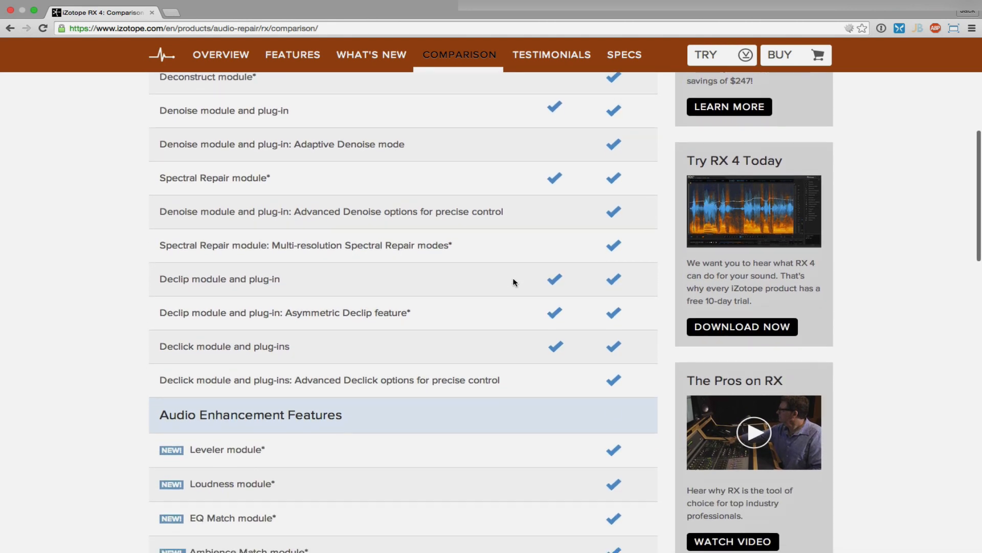
Examine the audio enhancement features in the RX 4 and RX 4 Advanced comparison, and open the RX 4 overview page
scroll(514, 282, "down", 4)
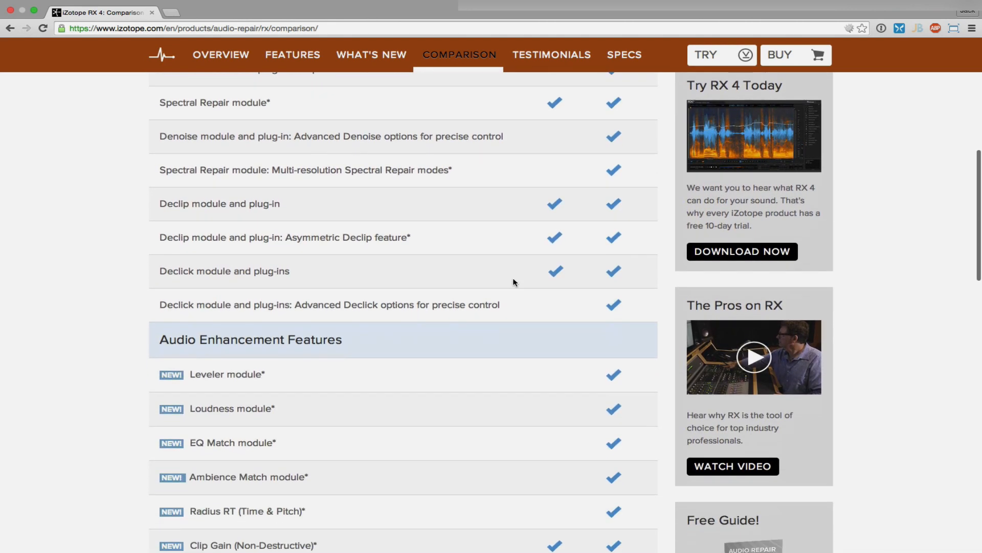
scroll(192, 285, "down", 5)
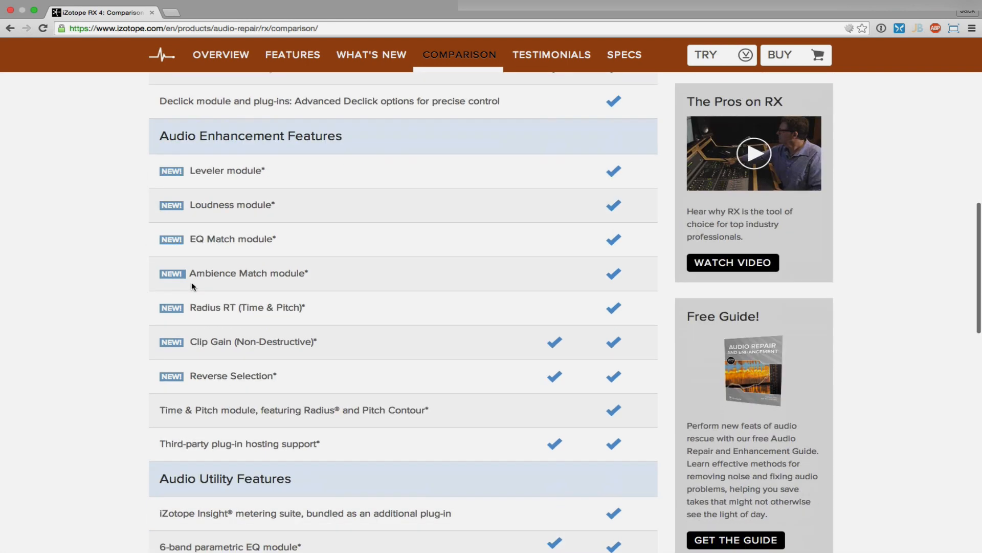
scroll(191, 285, "up", 10)
scroll(192, 285, "up", 14)
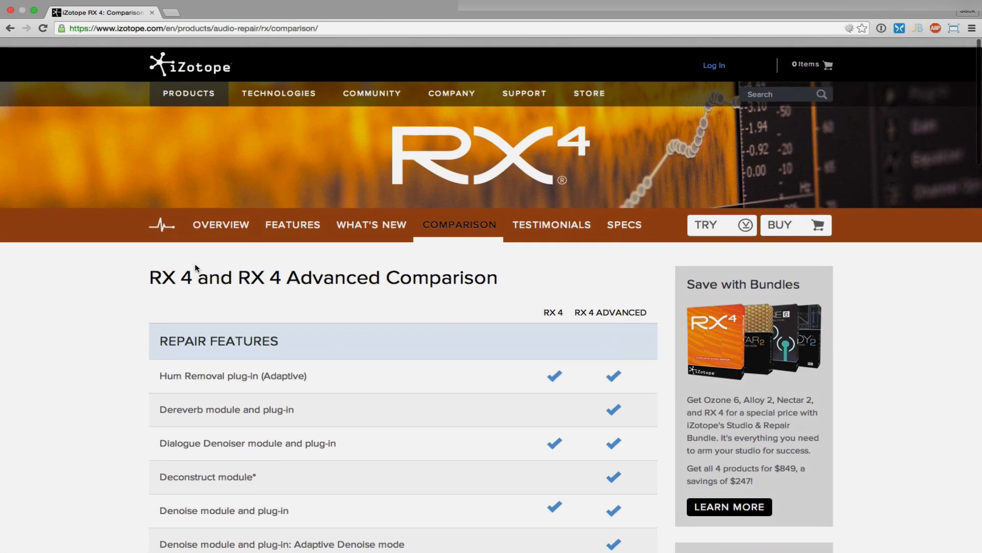
left_click(220, 224)
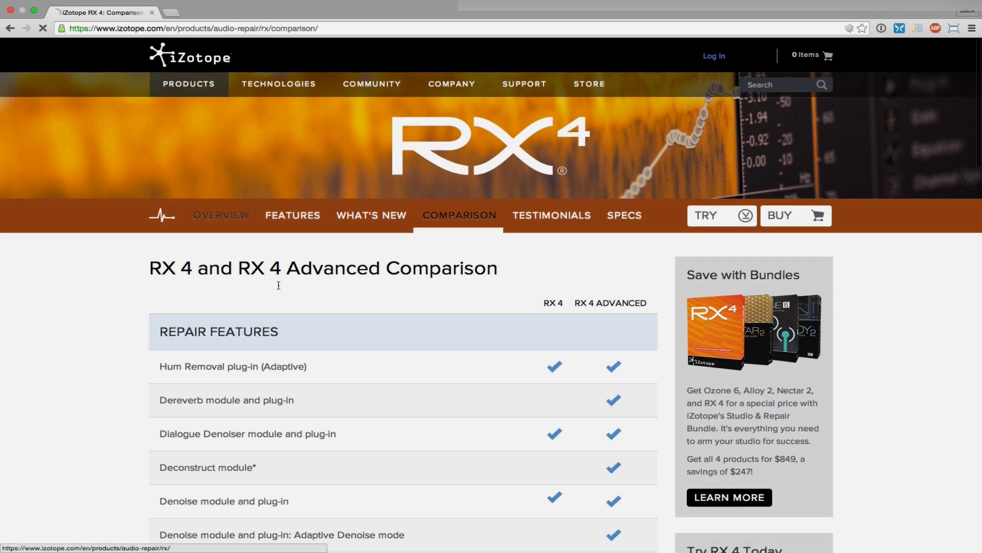
scroll(352, 321, "down", 5)
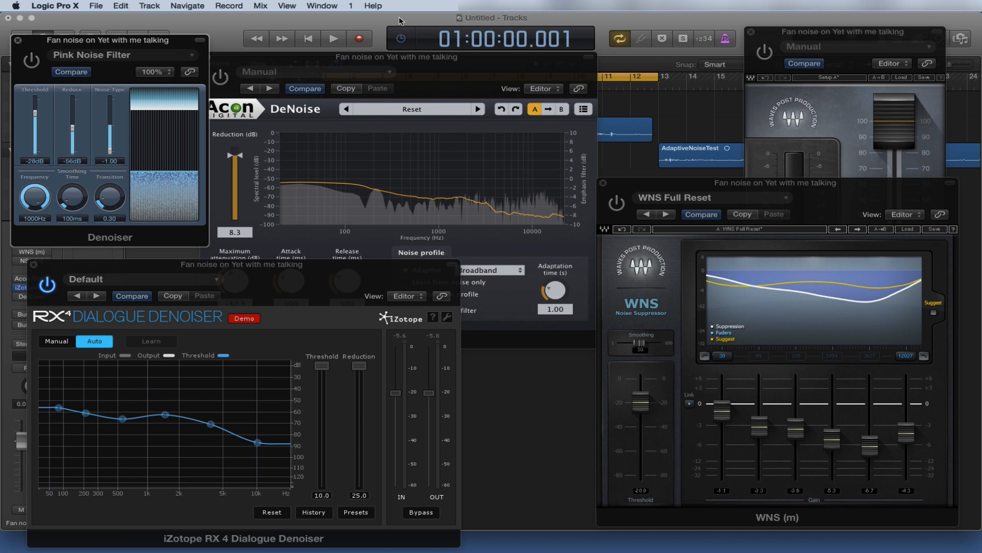
In Logic Pro X, bring Acon Digital DeNoise, NS1, WNS and Logic's Denoiser forward in turn, ending on the Denoiser
left_click(373, 60)
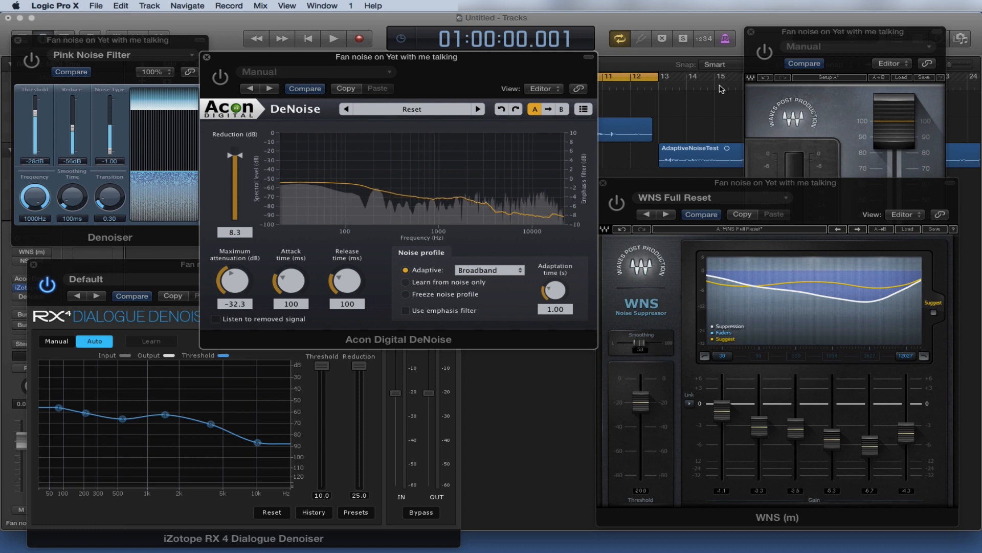
left_click(805, 37)
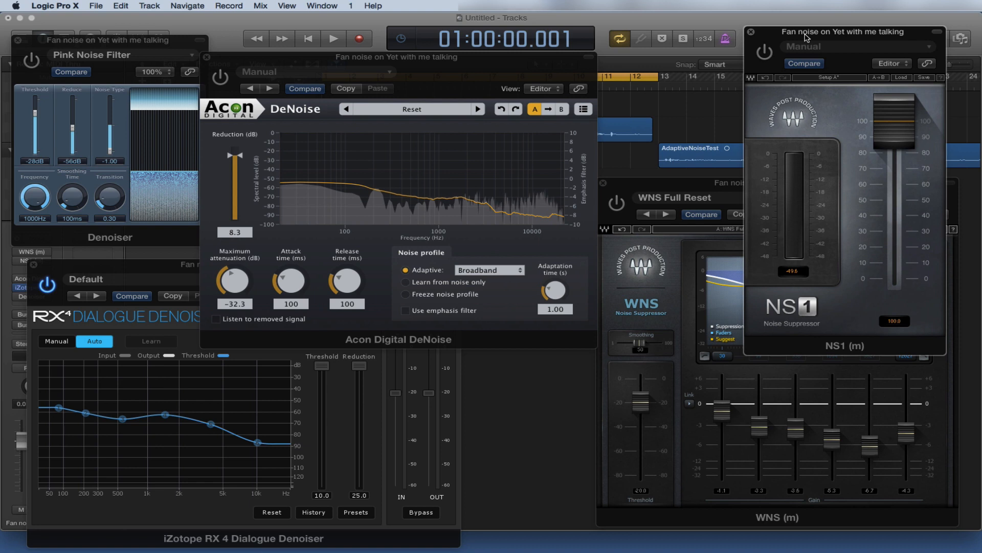
left_click(701, 188)
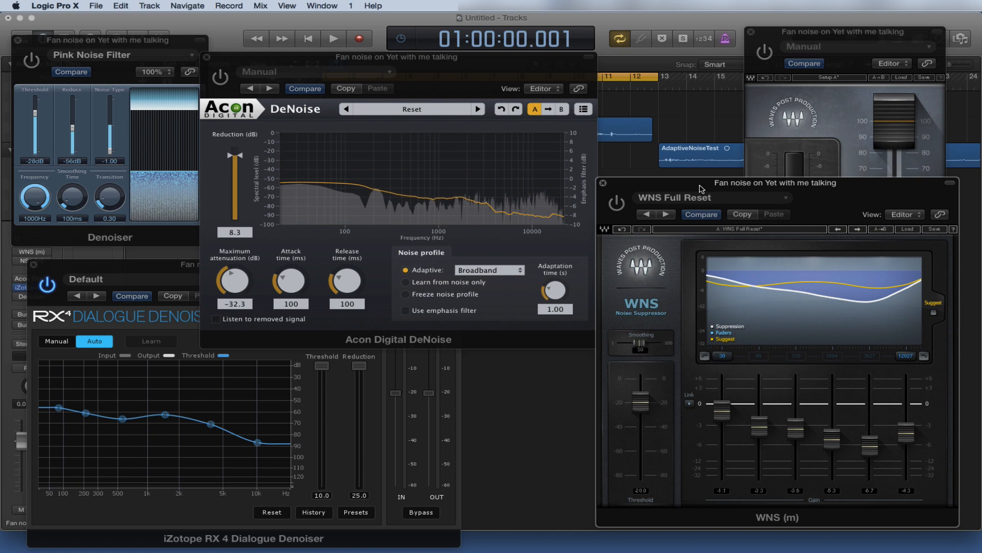
left_click(138, 44)
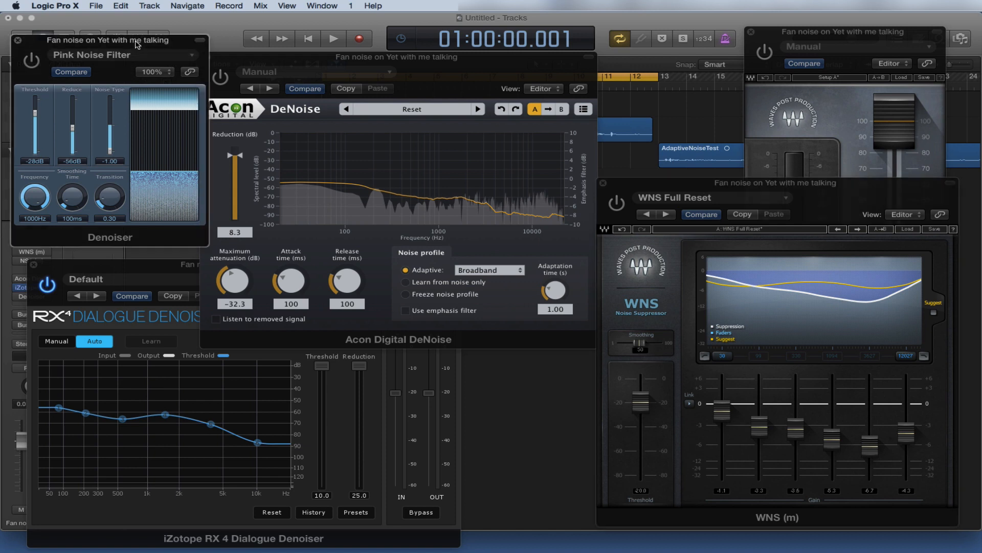